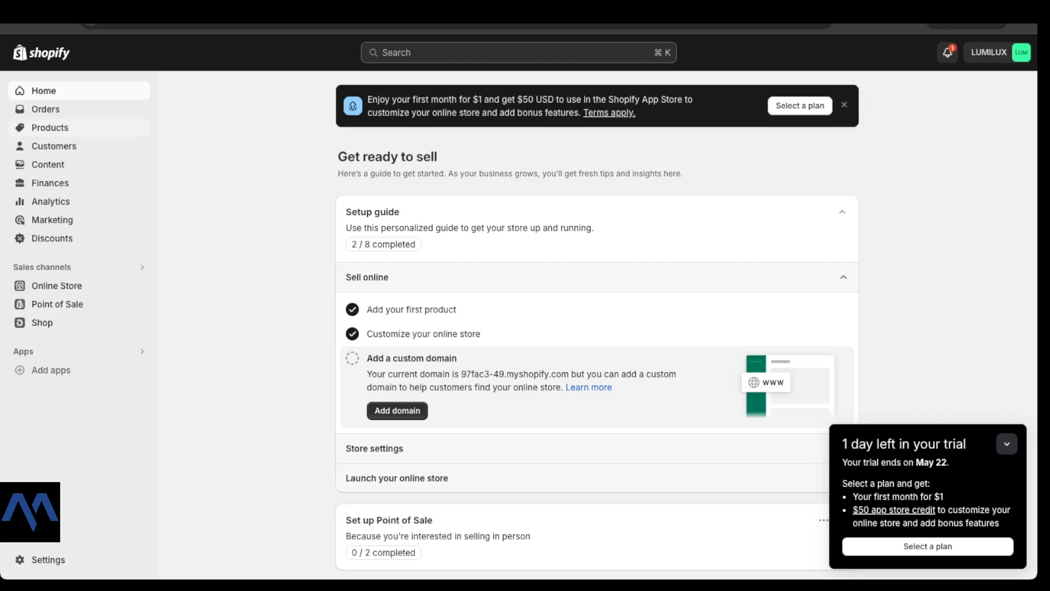
Step: Open the Products list showing AMARI NECKLACE, JAYE NECKLACE and TATCHA Ring, all active
left_click(50, 127)
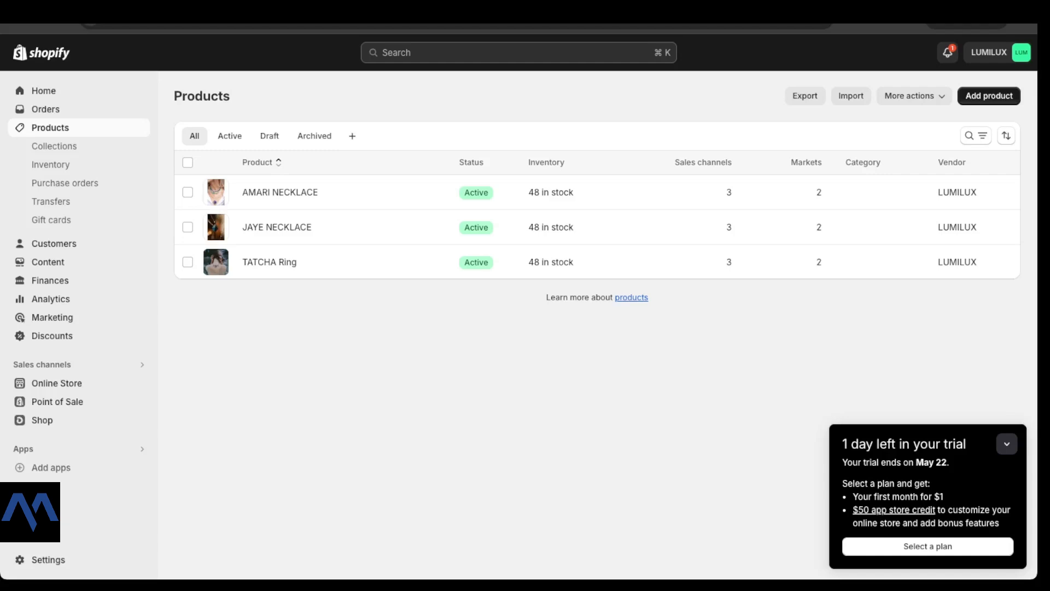
Step: Start a new product and look through the empty Add product form's sections
left_click(989, 96)
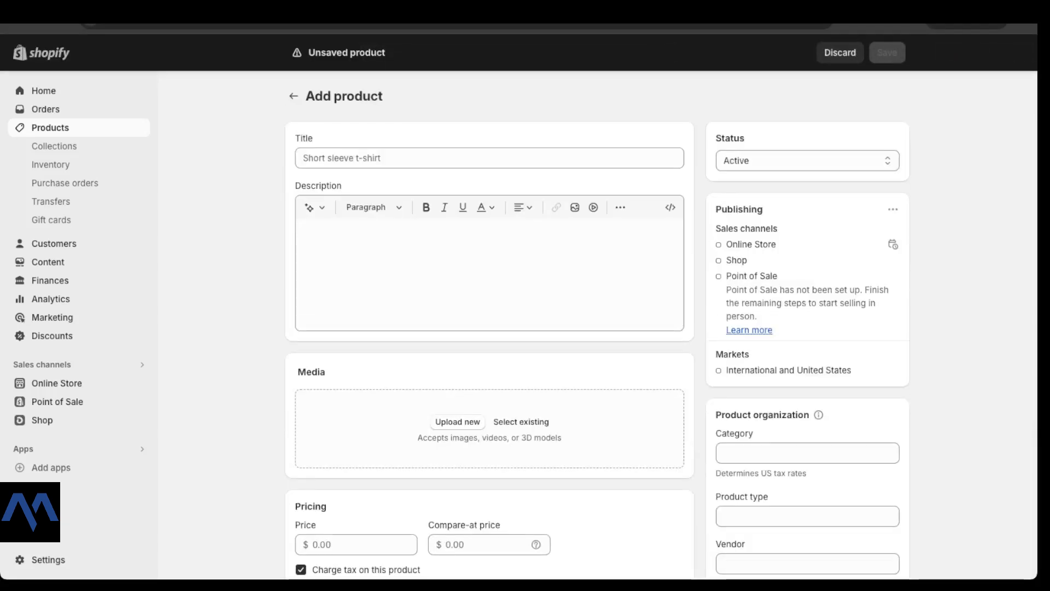
scroll(660, 321, "down", 7)
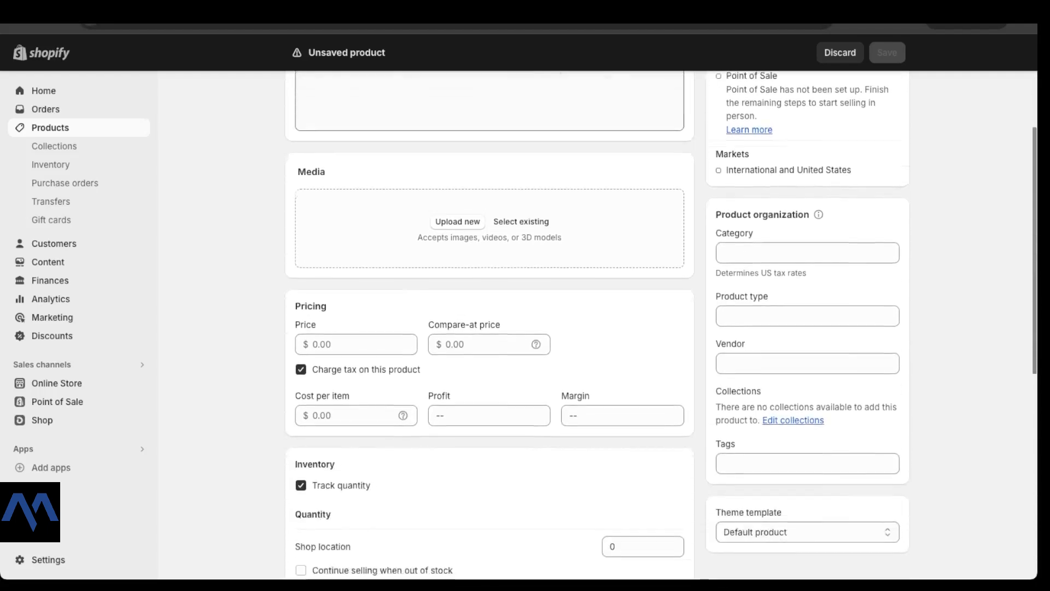
scroll(660, 322, "down", 4)
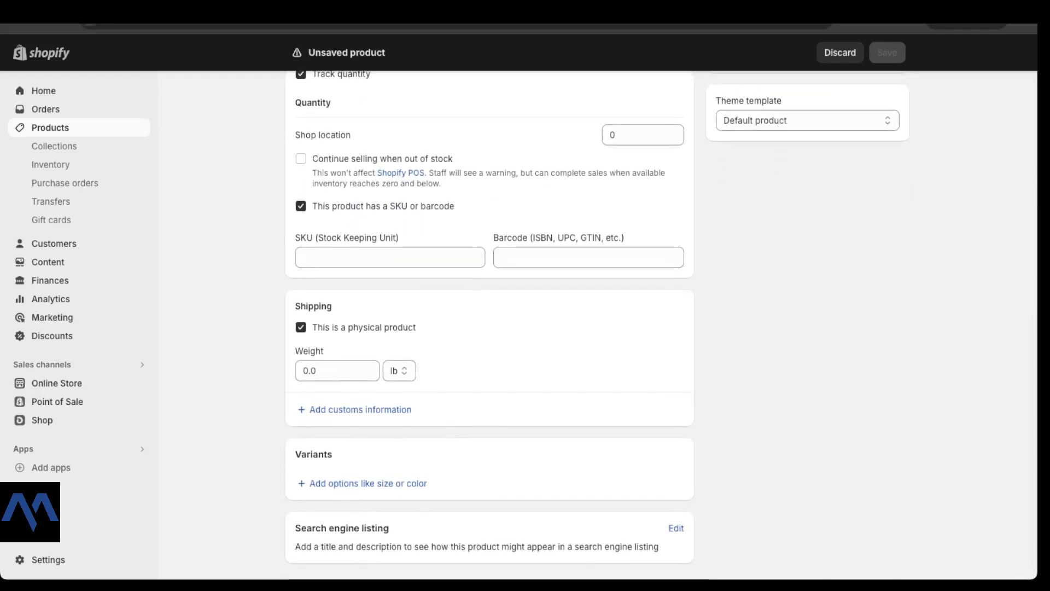
scroll(661, 322, "down", 1)
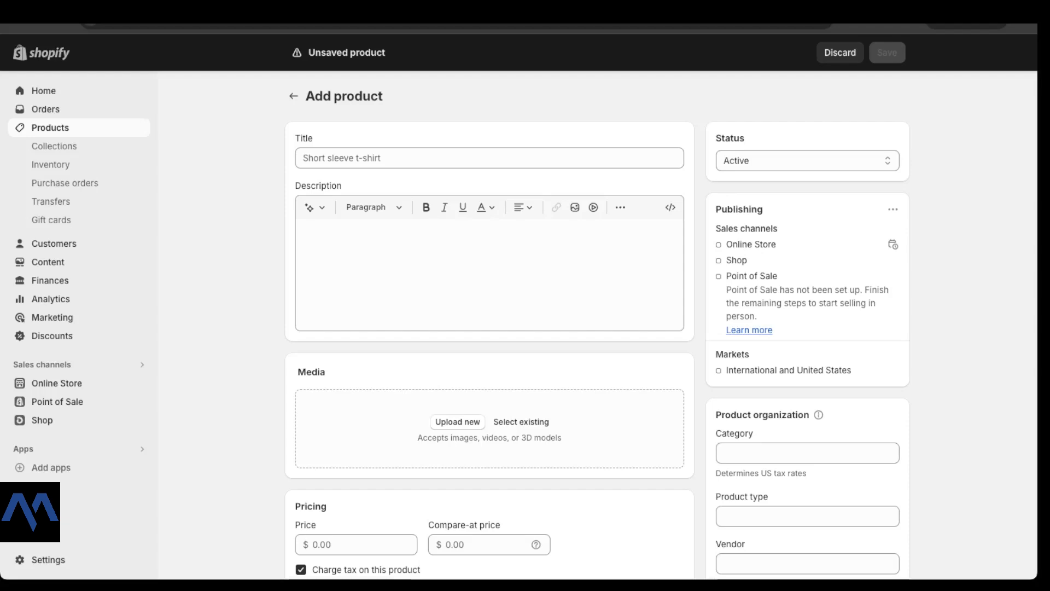
Step: Paste the product title and capitalise it to 'HARMONY Duo Ring Set', keeping the Jewelry category
left_click(490, 158)
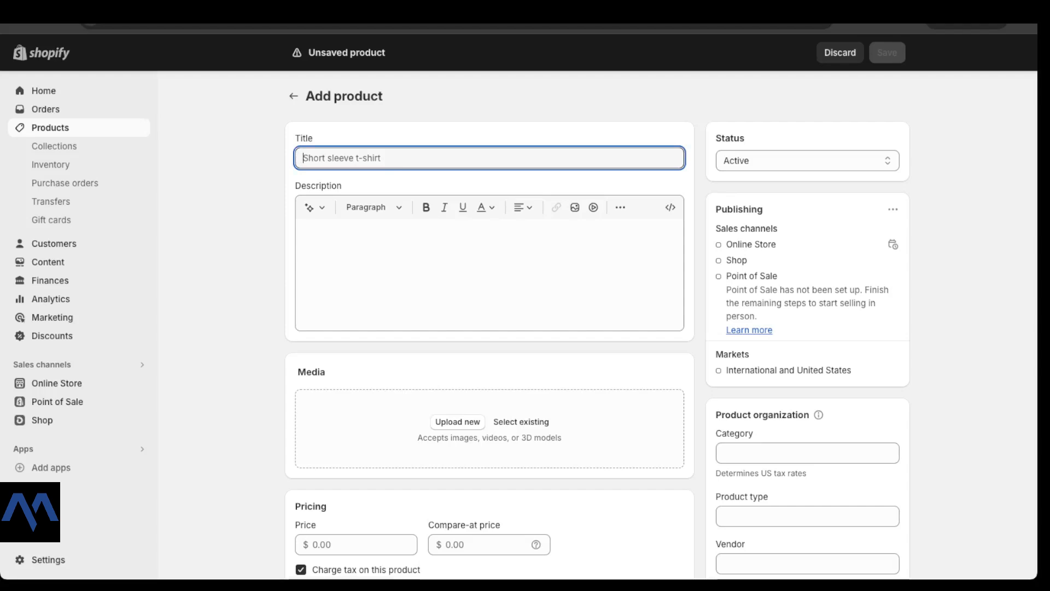
type("Harmony Duo Ring Set")
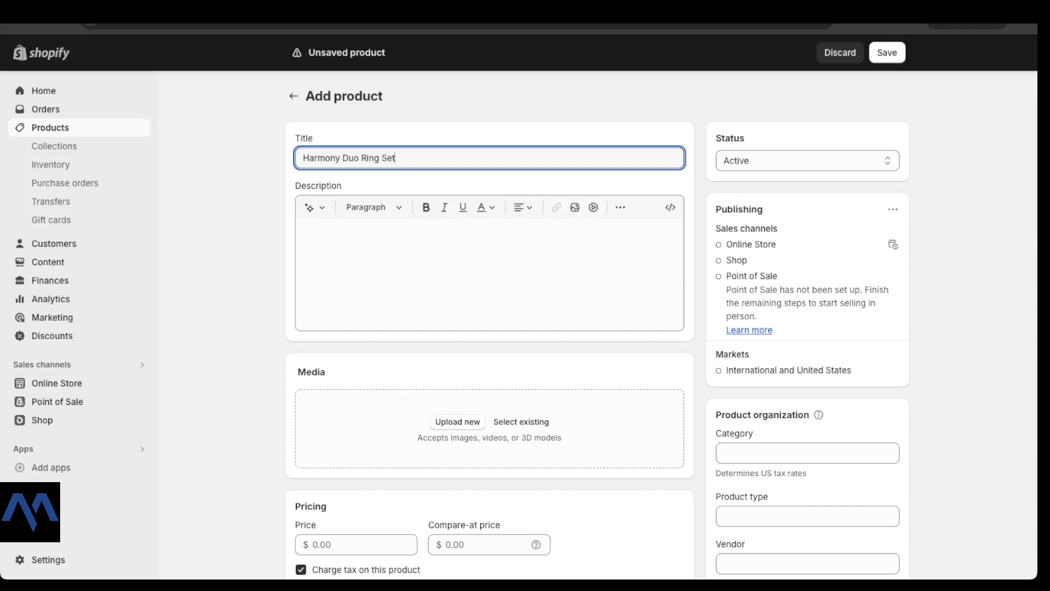
left_click_drag(340, 158, 303, 158)
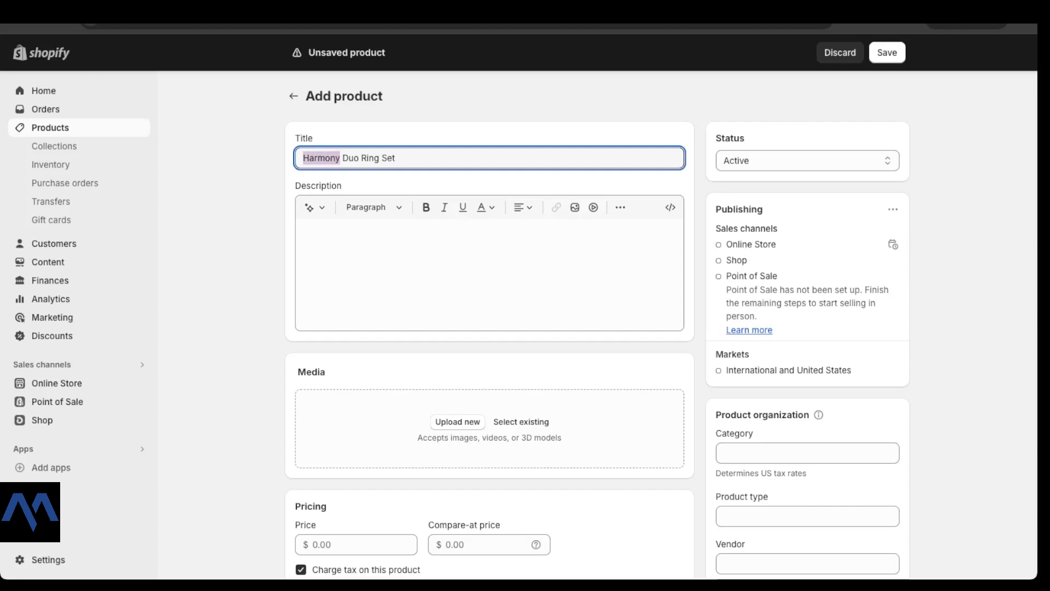
type("HARMONY")
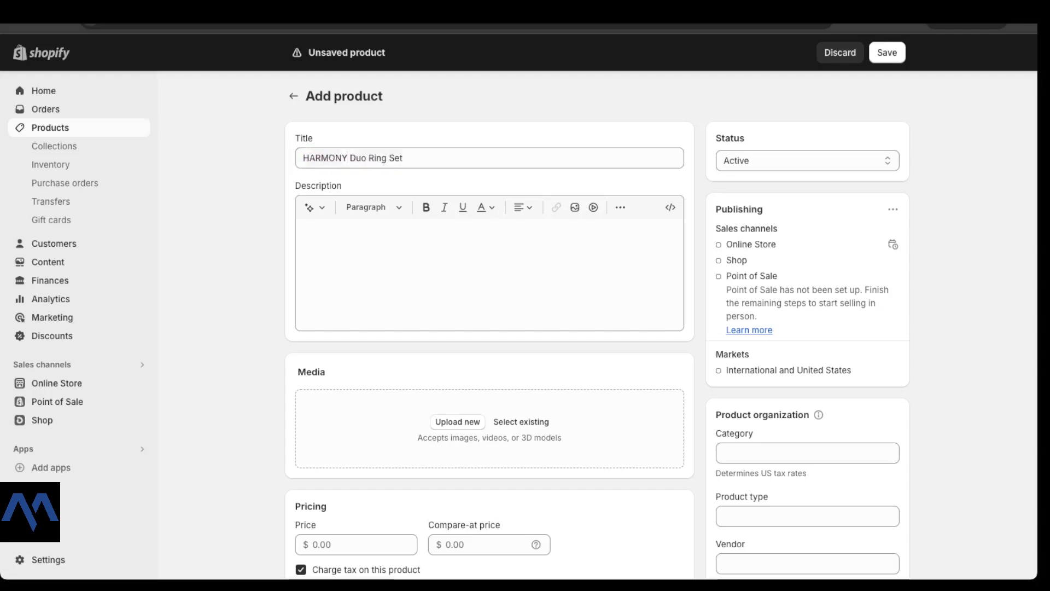
scroll(598, 328, "down", 1)
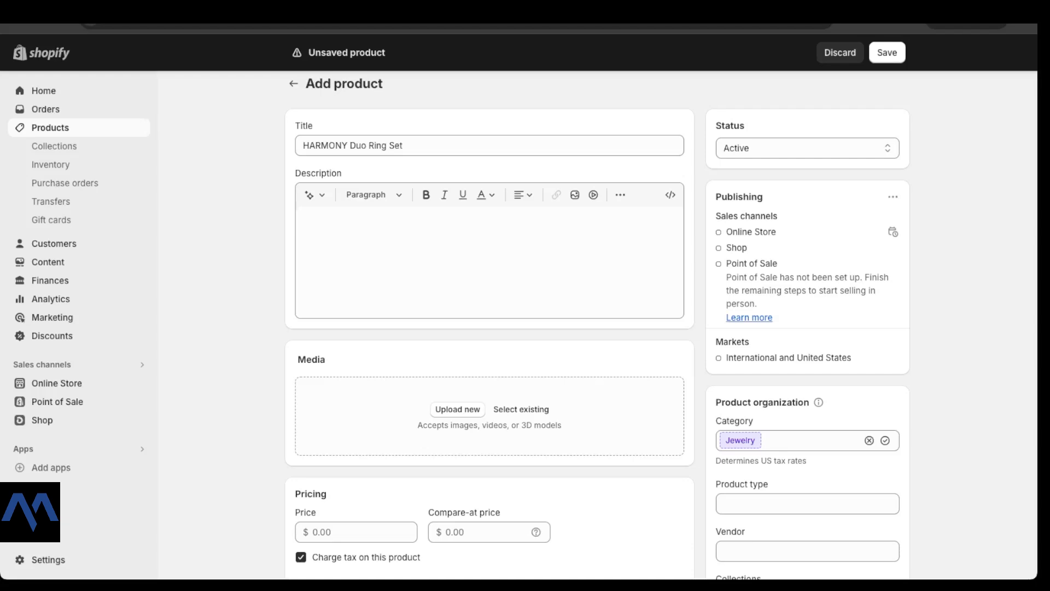
Step: Add the two-paragraph 'Embrace the harmony of love' description, then open the media file chooser
left_click(304, 219)
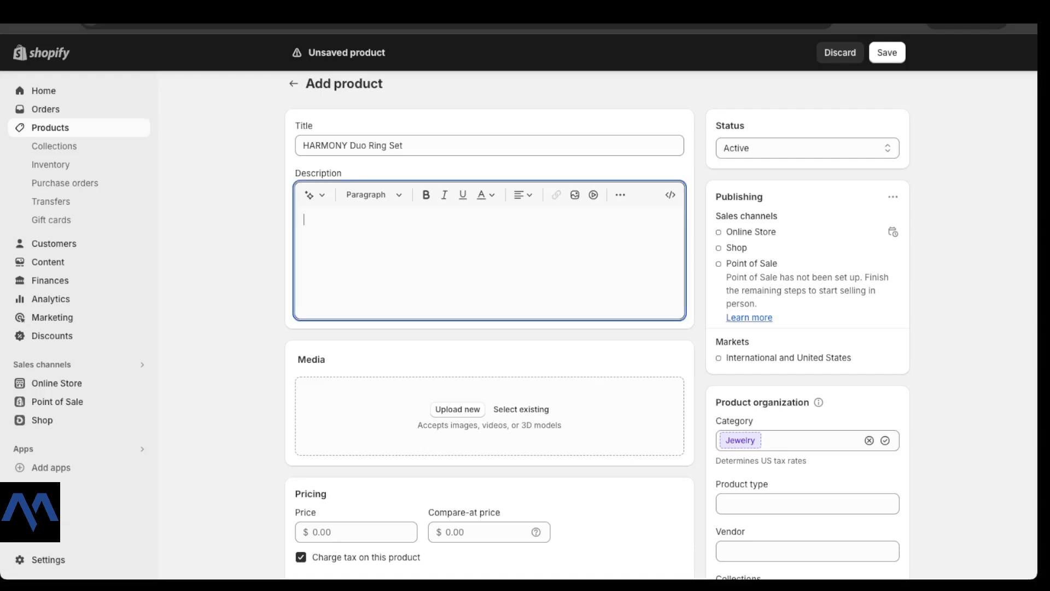
type("Embrace the harmony of love with our Harmony Duo Ring Set. This enchanting set features two perfectly paired rings, each crafted with precision and passion. The first ring showcases a brilliant solitaire gemstone, symbolizing the singular beauty of your bond, while the second ring is adorned with shimmering accent stones, representing the supportive harmony that strengthens your relationship. Together, they form a timeless testament to your enduring love and commitment.")
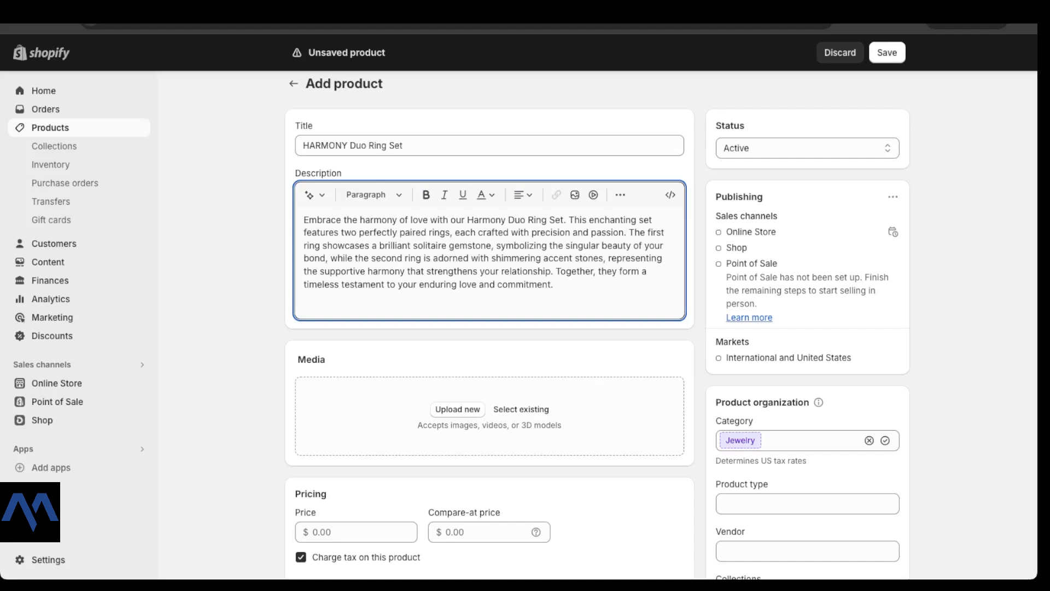
key("Return")
key("Return")
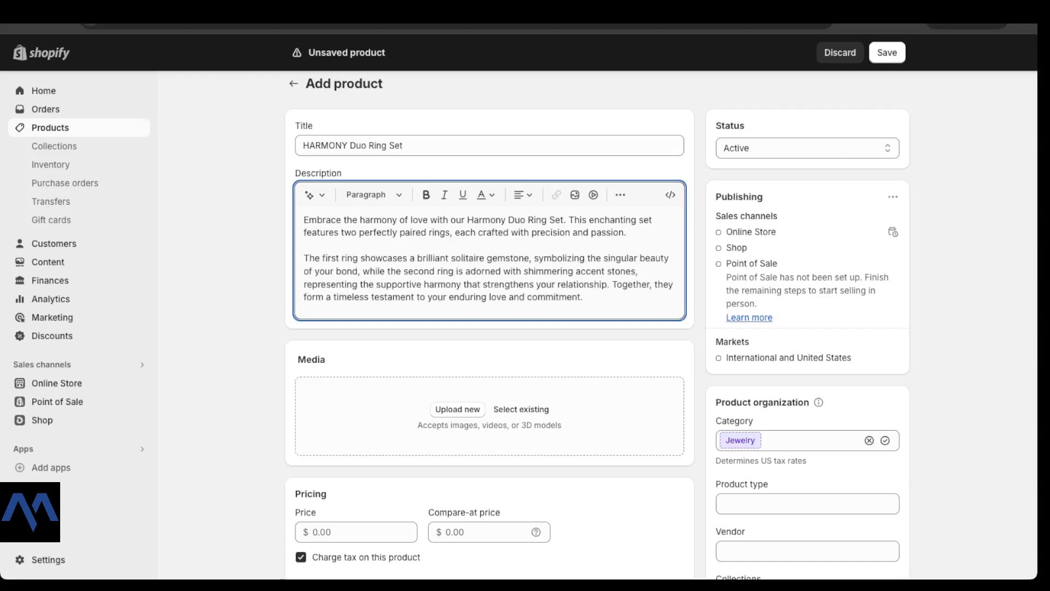
scroll(490, 328, "down", 1)
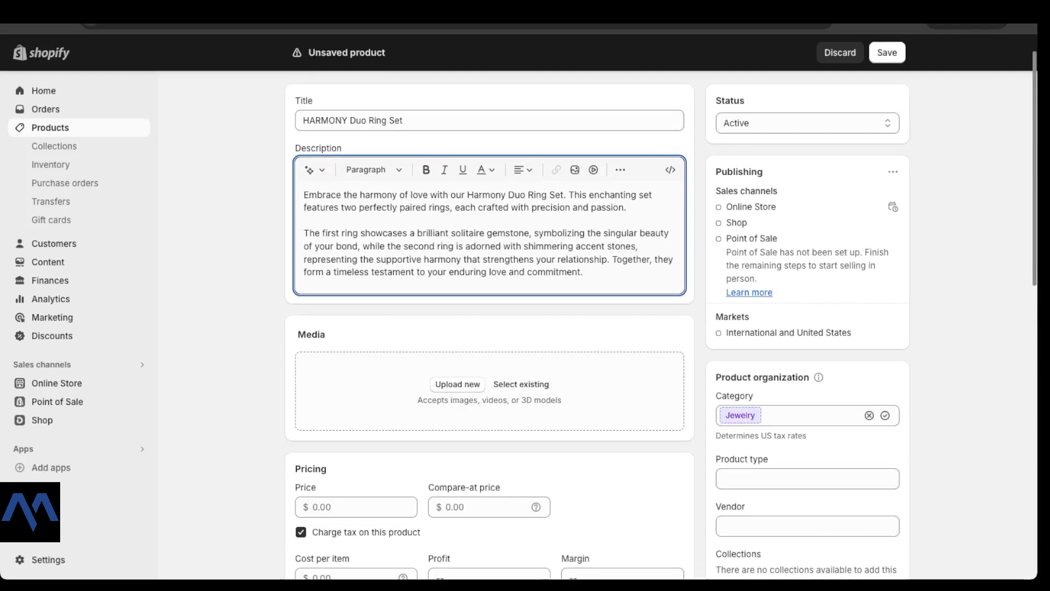
double_click(312, 334)
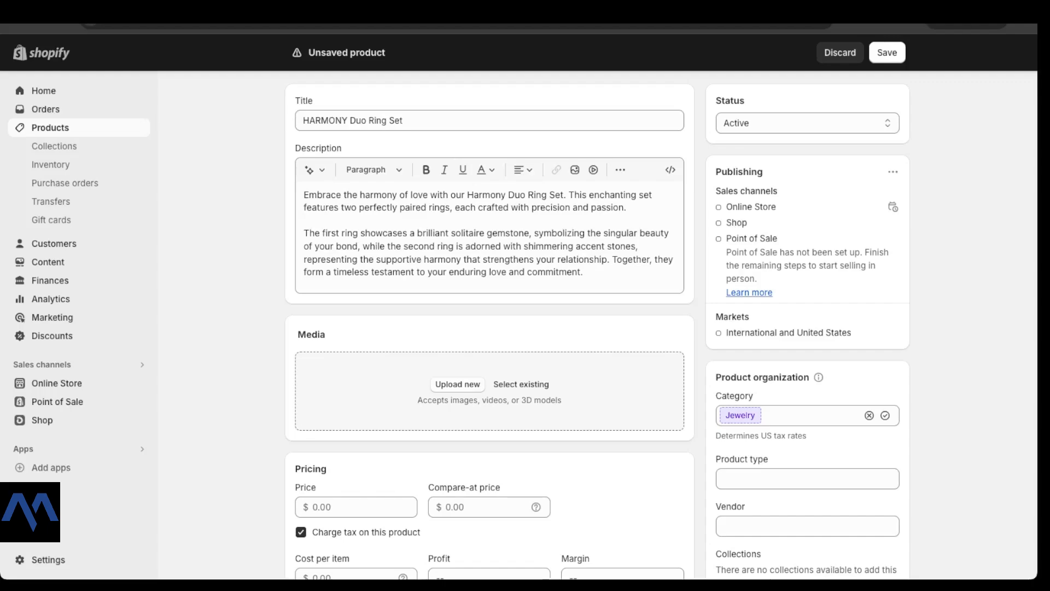
left_click(458, 384)
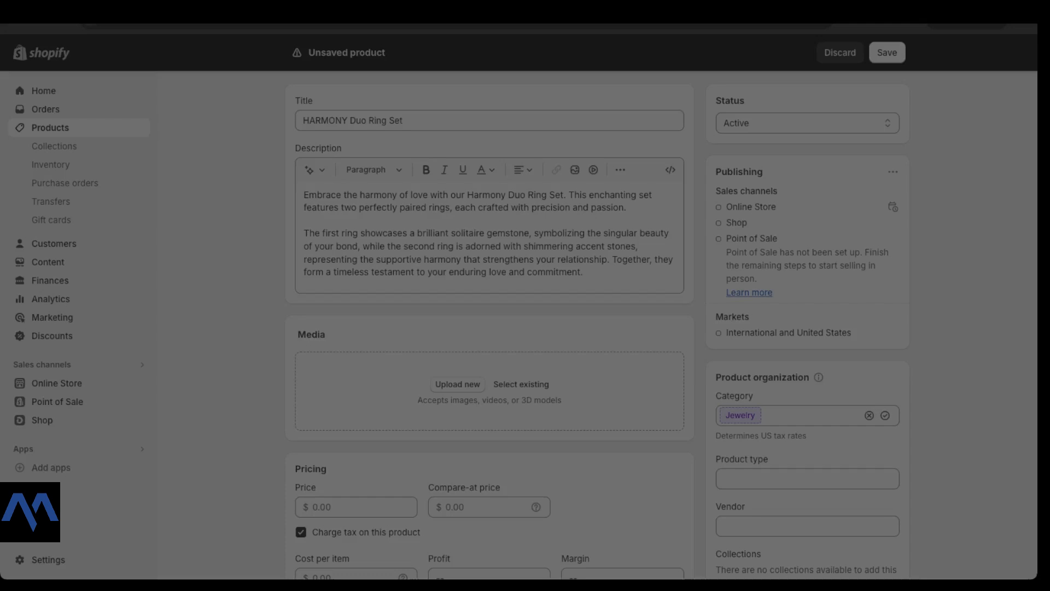
Step: Drop two ring photos into the product's Media box
key("Return")
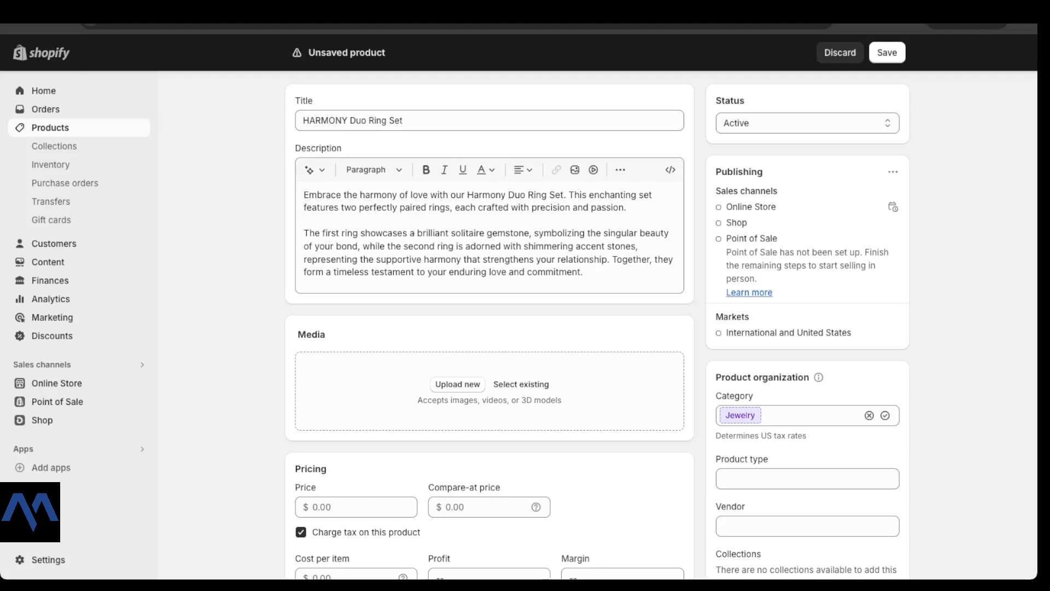
left_click_drag(489, 574, 489, 391)
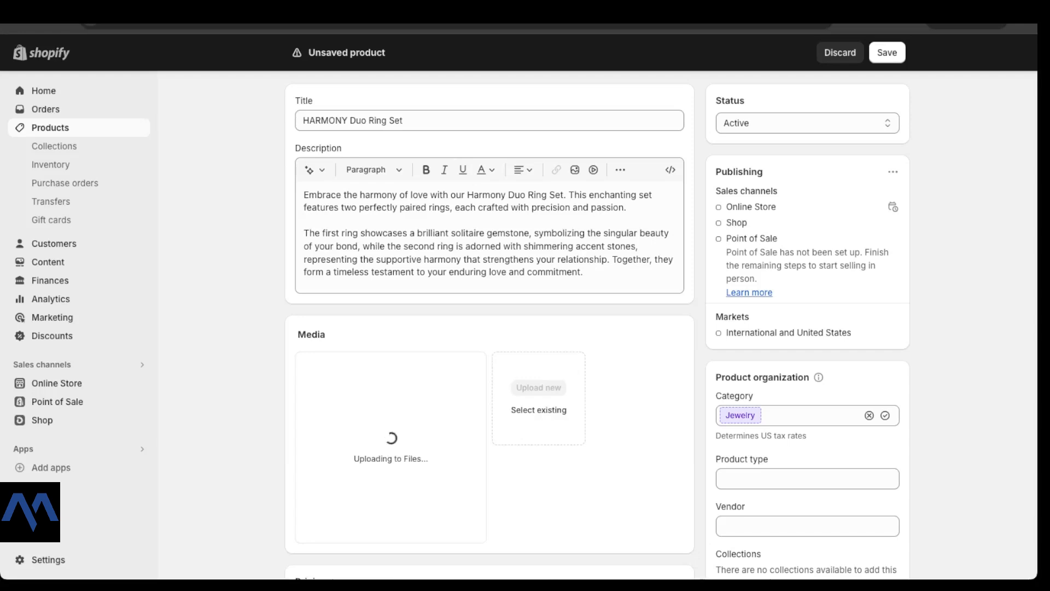
scroll(490, 328, "down", 2)
scroll(490, 329, "down", 1)
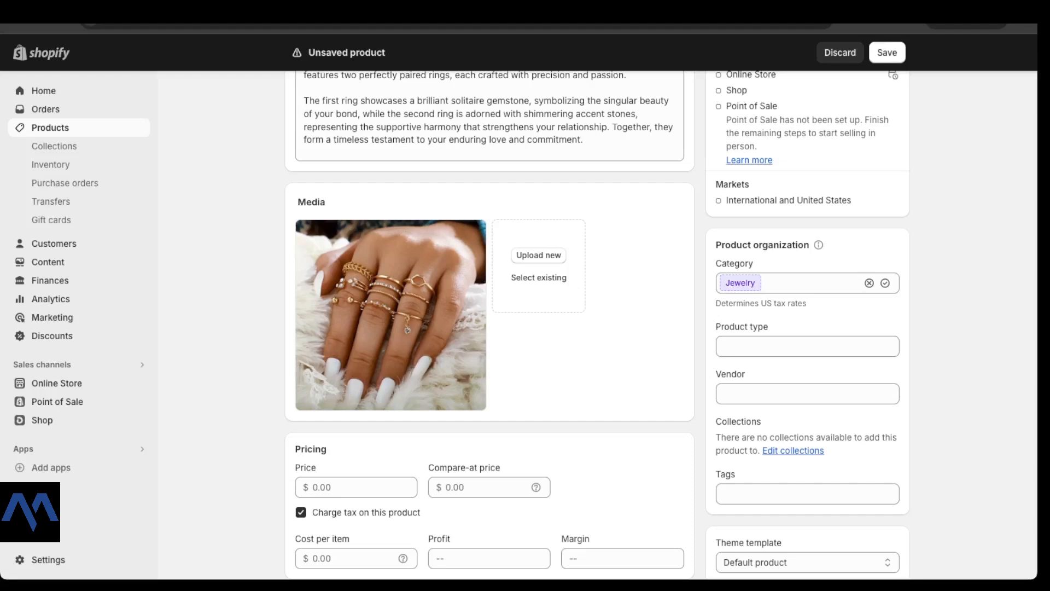
left_click_drag(490, 315, 490, 315)
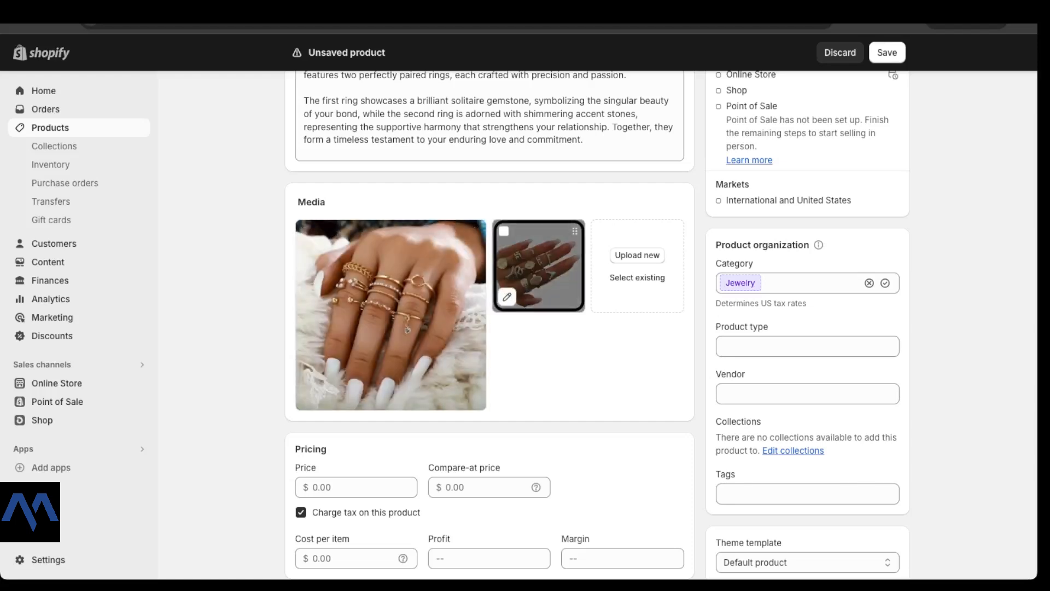
Step: Reorder the photos so the hand-on-white-fur shot becomes the main image
left_click_drag(539, 266, 381, 309)
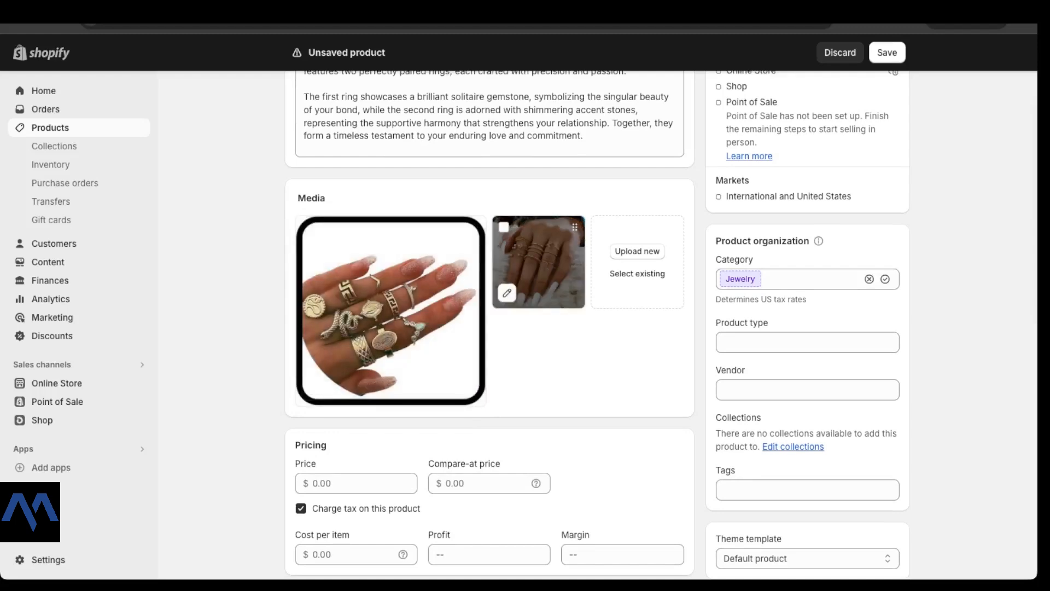
left_click_drag(539, 262, 319, 256)
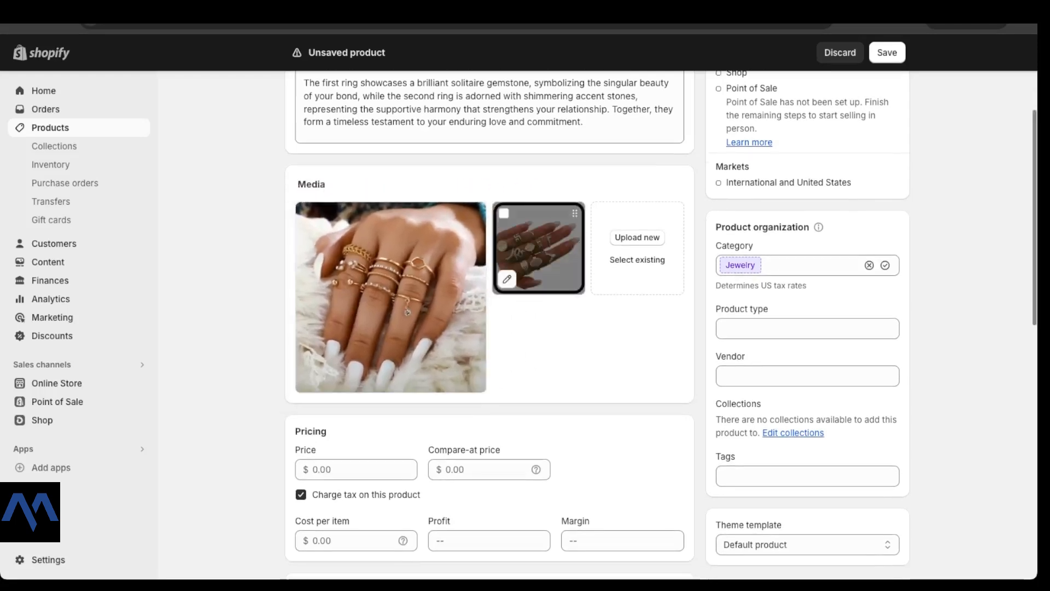
scroll(489, 307, "down", 3)
Step: Enter a 49.99 price and paste 49.99 as the compare-at price
left_click(356, 311)
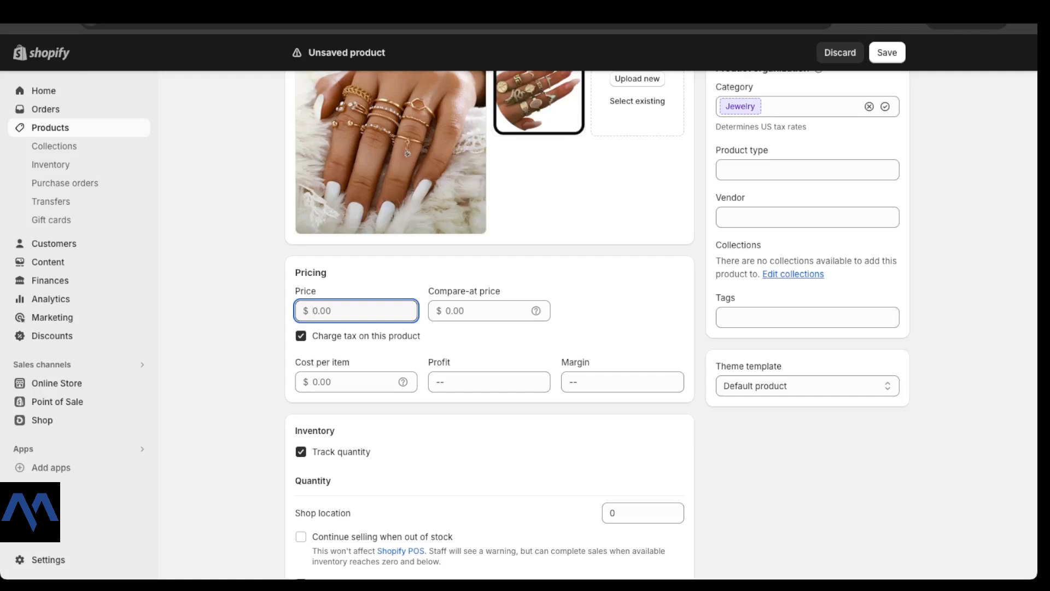
type("49.99")
left_click(476, 311)
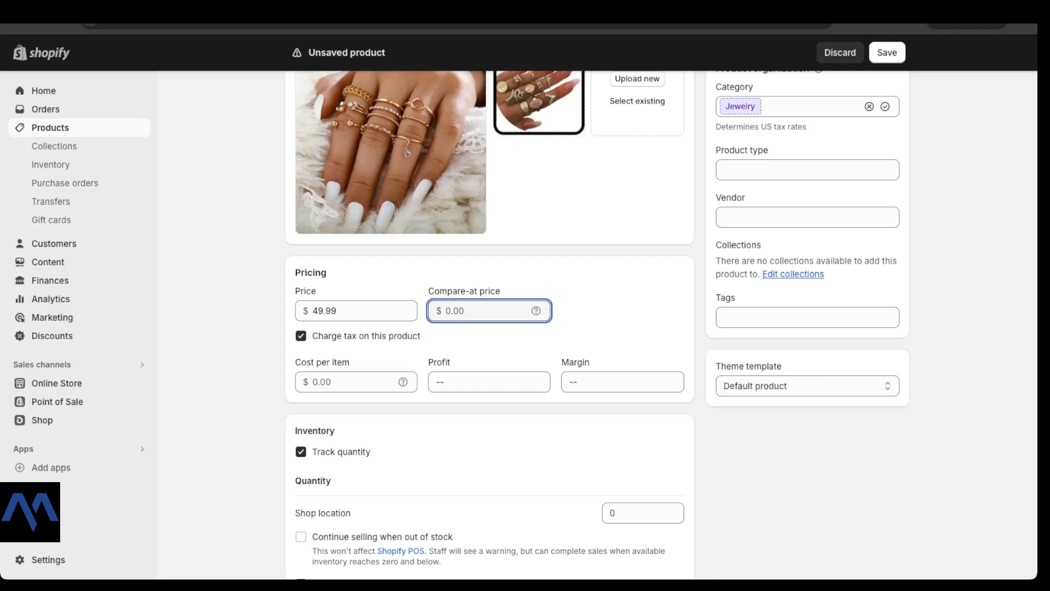
left_click_drag(313, 310, 337, 310)
key("ctrl+c")
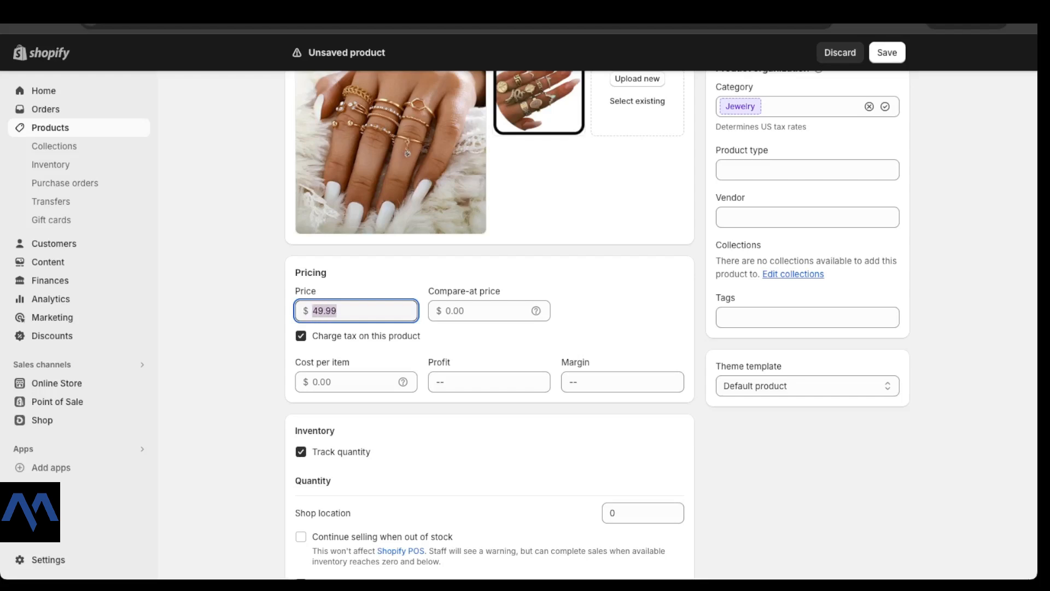
left_click(481, 310)
key("ctrl+v")
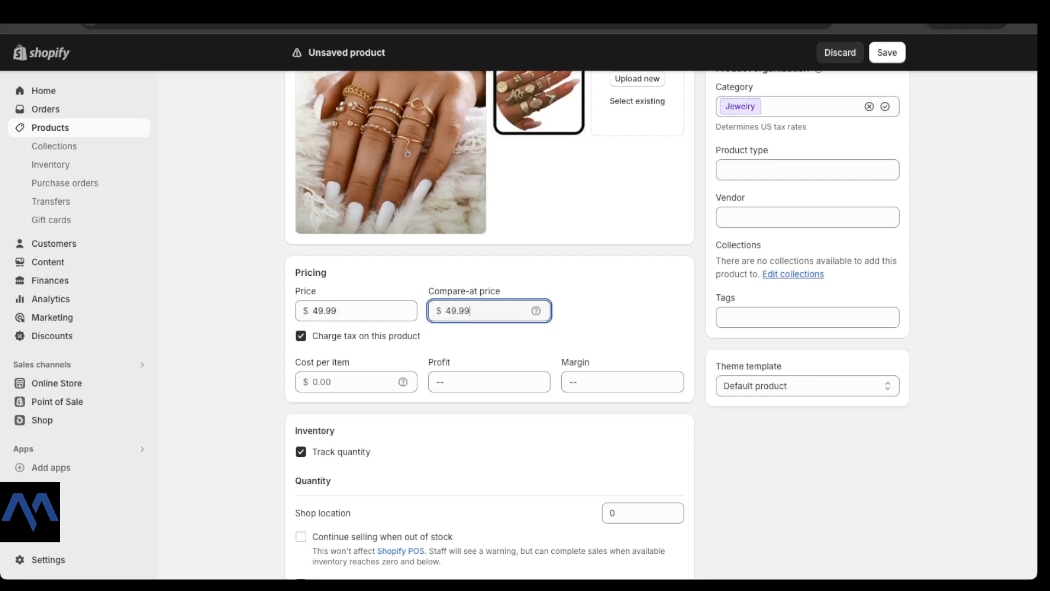
left_click_drag(503, 292, 434, 291)
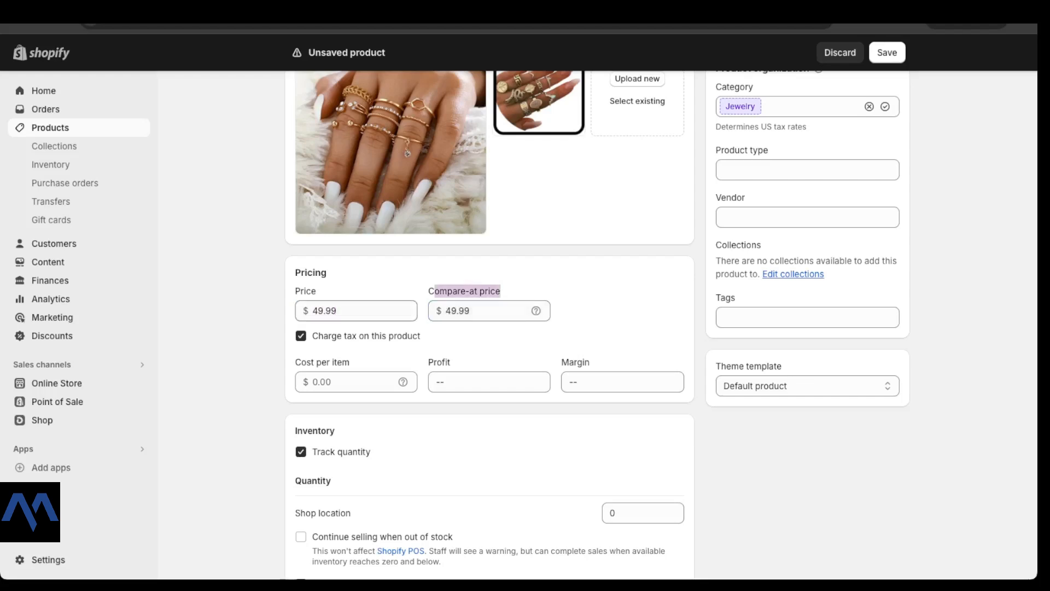
Step: Try a 29.99 price, then clear the compare-at price and restore the price to 49.99
left_click_drag(318, 311, 312, 311)
key("BackSpace")
type("2")
left_click(607, 309)
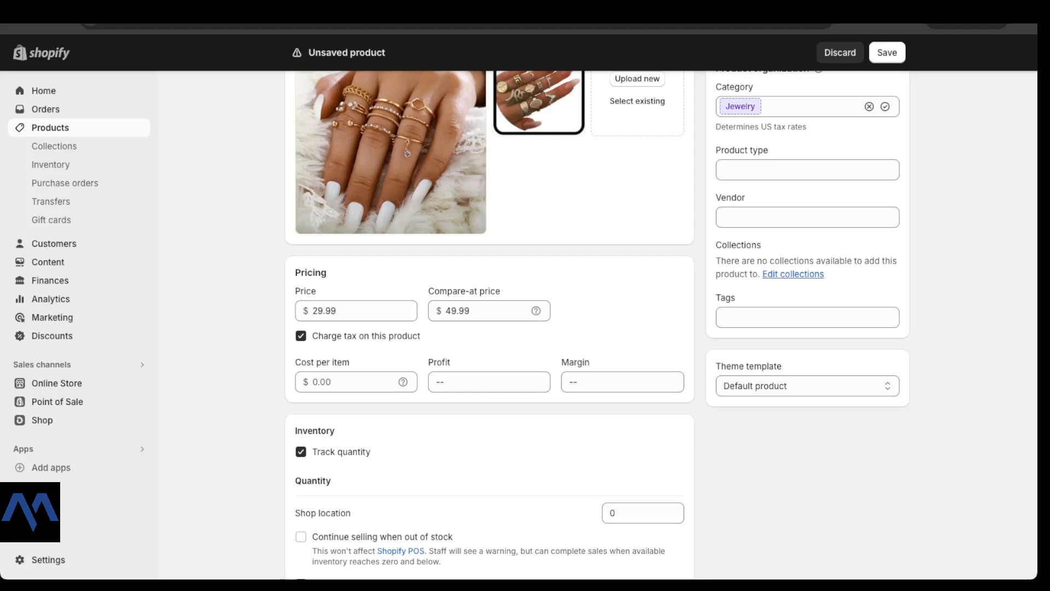
left_click_drag(445, 311, 471, 311)
key("BackSpace")
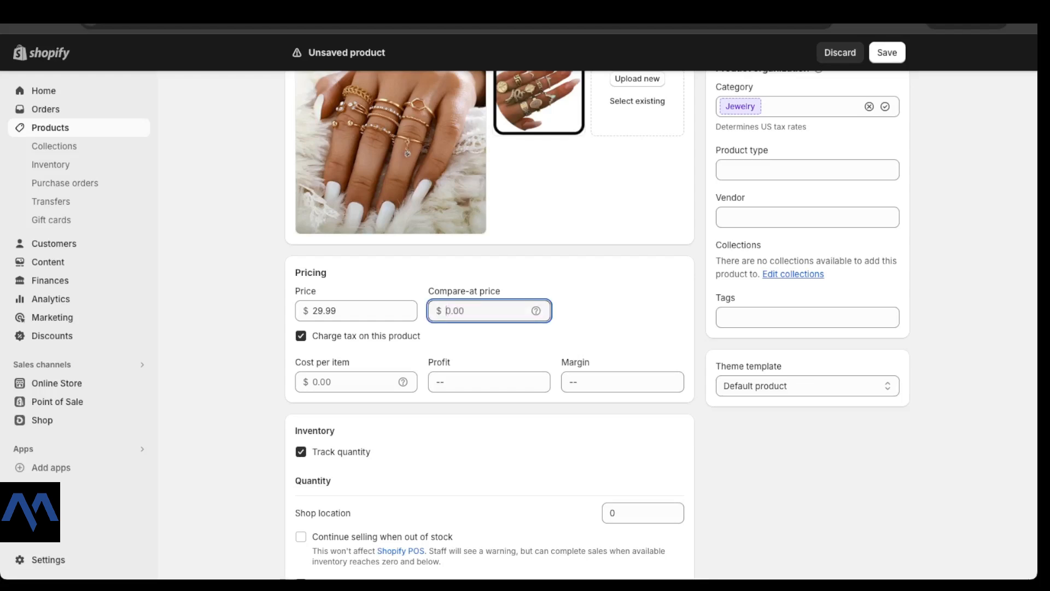
double_click(324, 310)
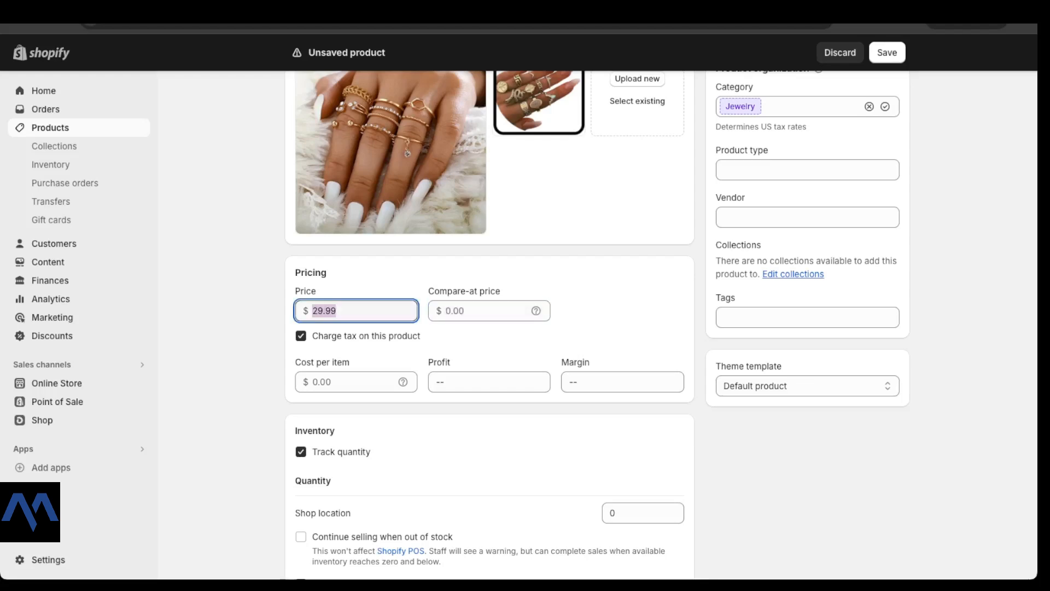
type("49.99")
left_click(601, 322)
Step: Toggle Charge tax off and back on, leaving tax charged on the product
scroll(661, 323, "down", 2)
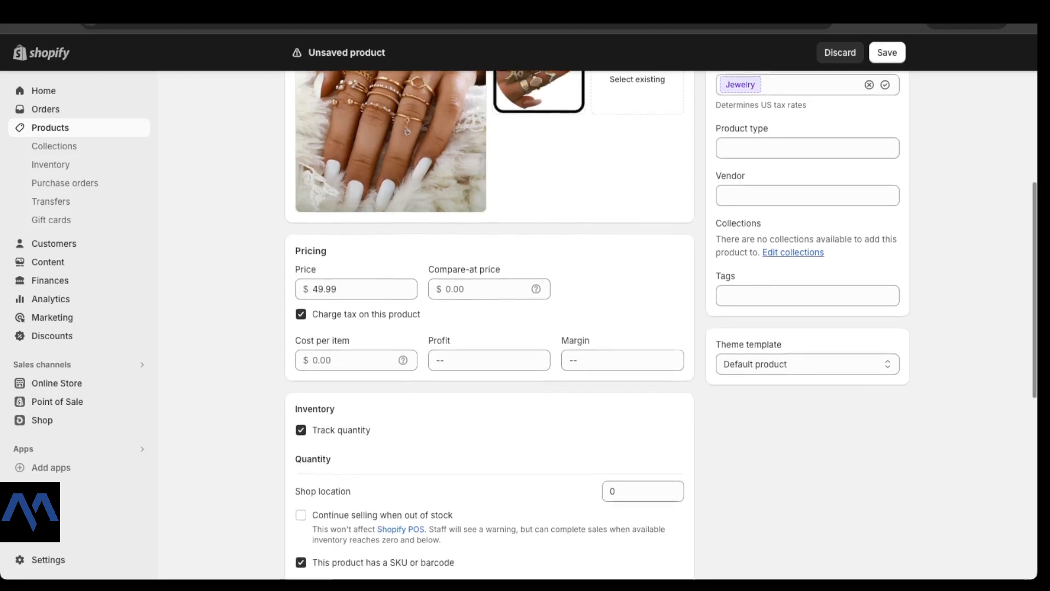
scroll(661, 325, "down", 1)
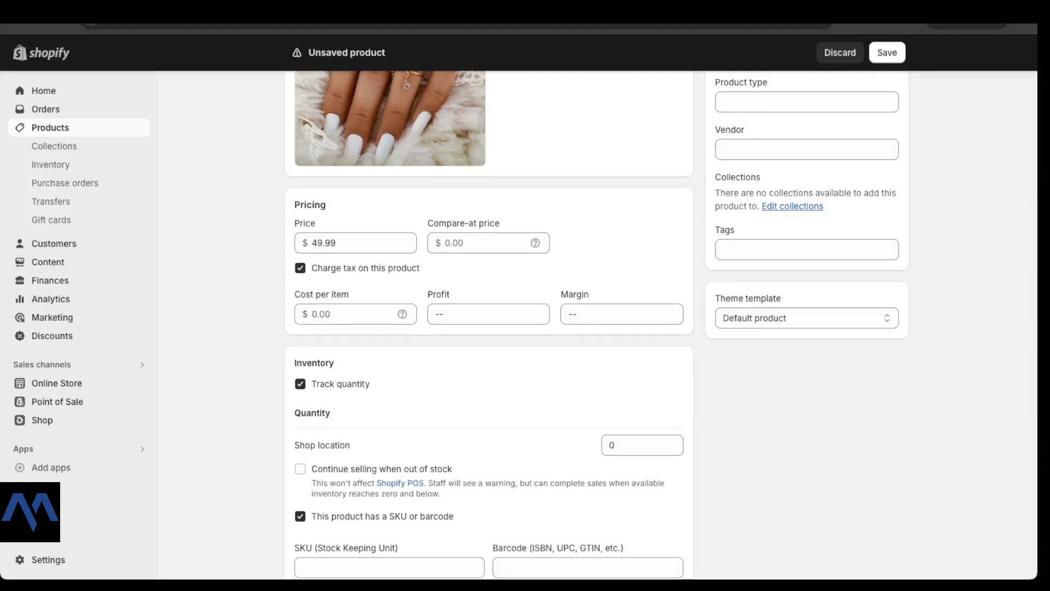
left_click(301, 268)
left_click(301, 268)
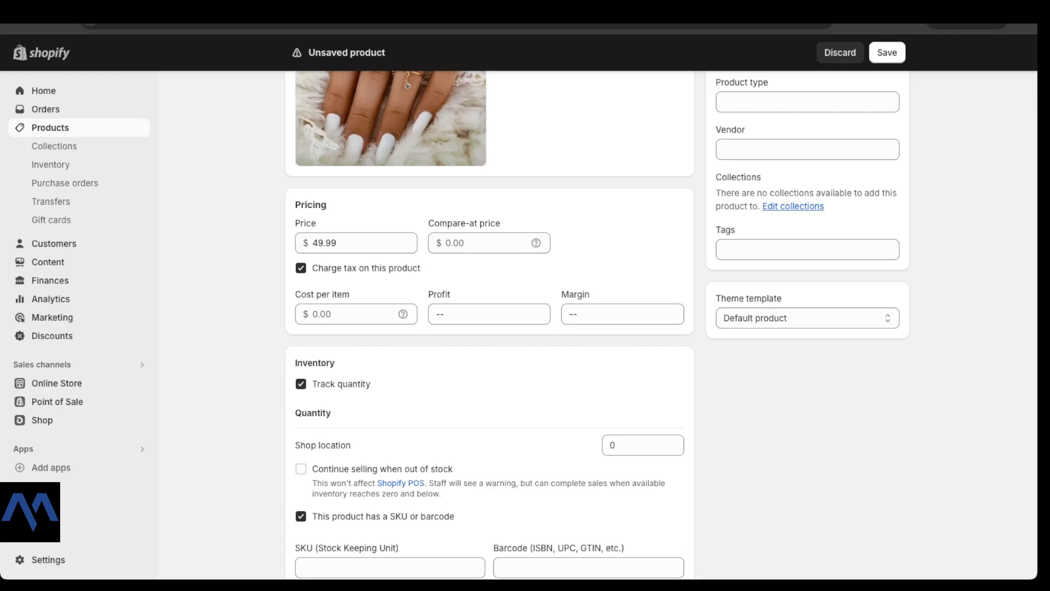
scroll(662, 324, "down", 1)
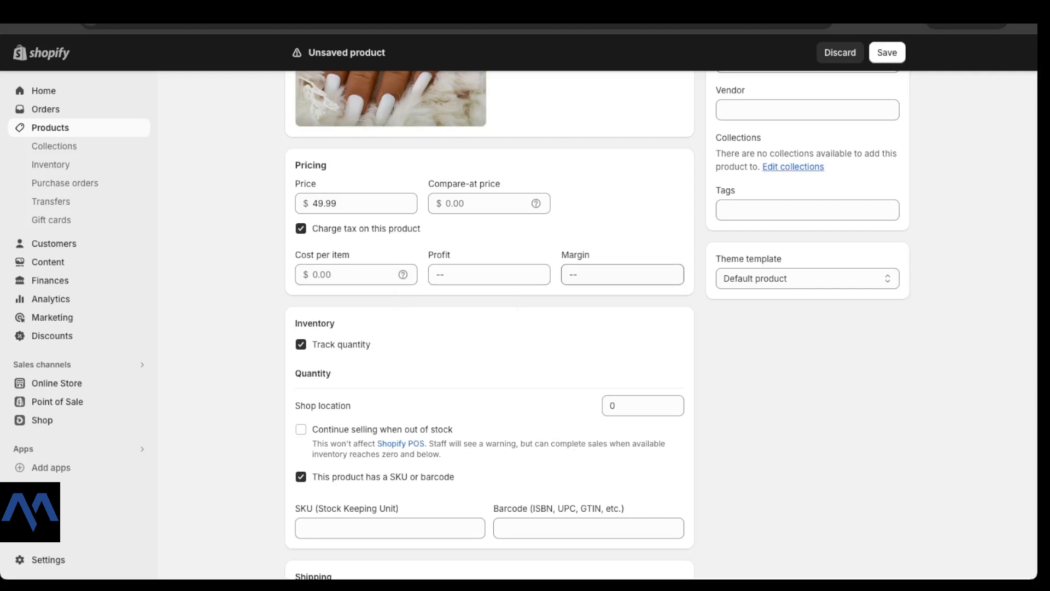
Step: Enter a $15.00 cost per item and check the $34.99 profit and 70% margin
mouse_move(403, 274)
left_click(312, 203)
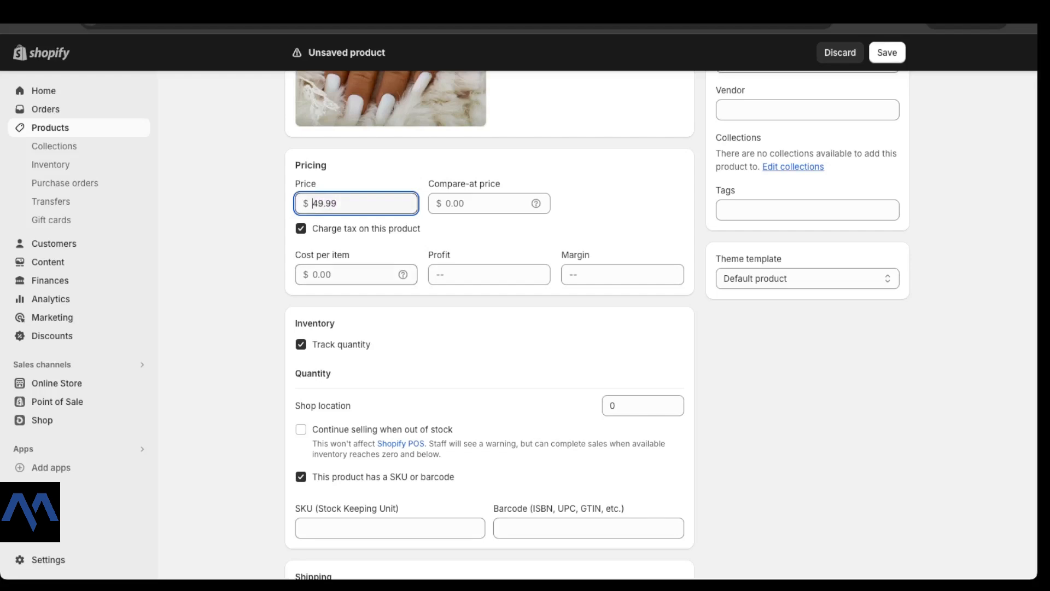
left_click(333, 275)
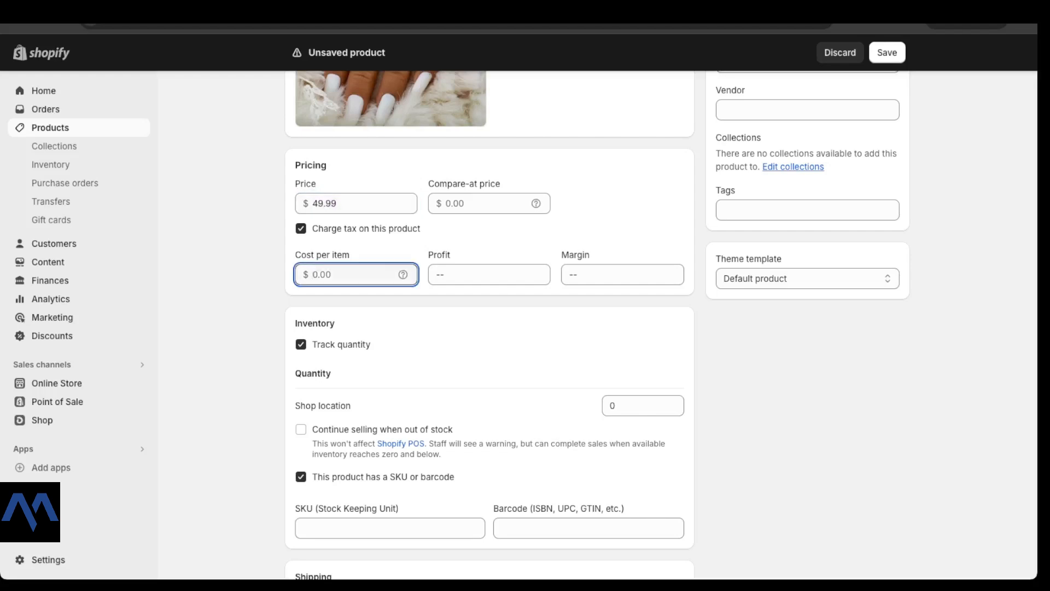
type("15.00")
left_click(493, 239)
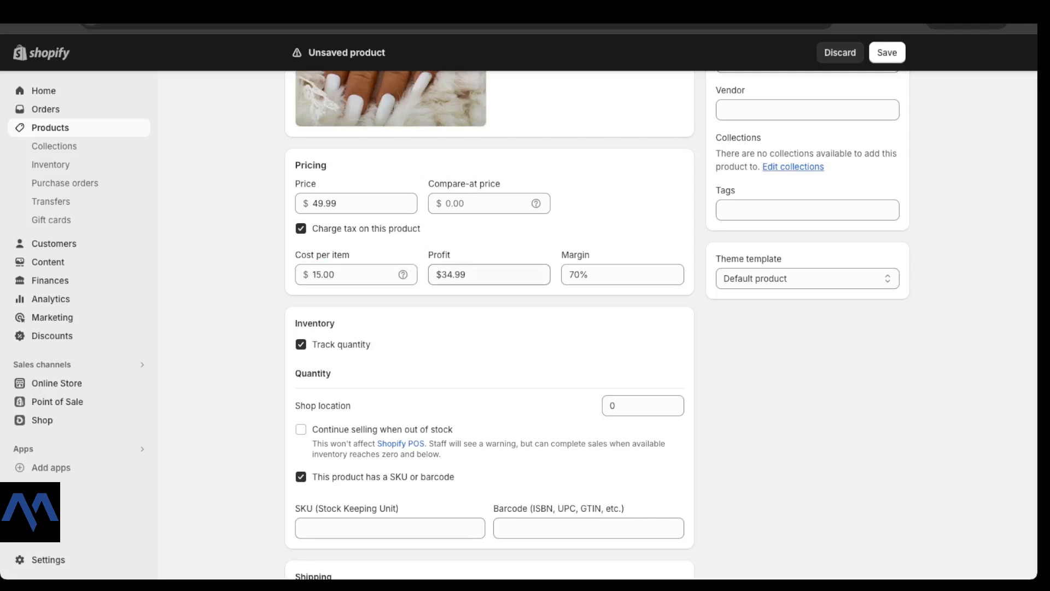
double_click(464, 275)
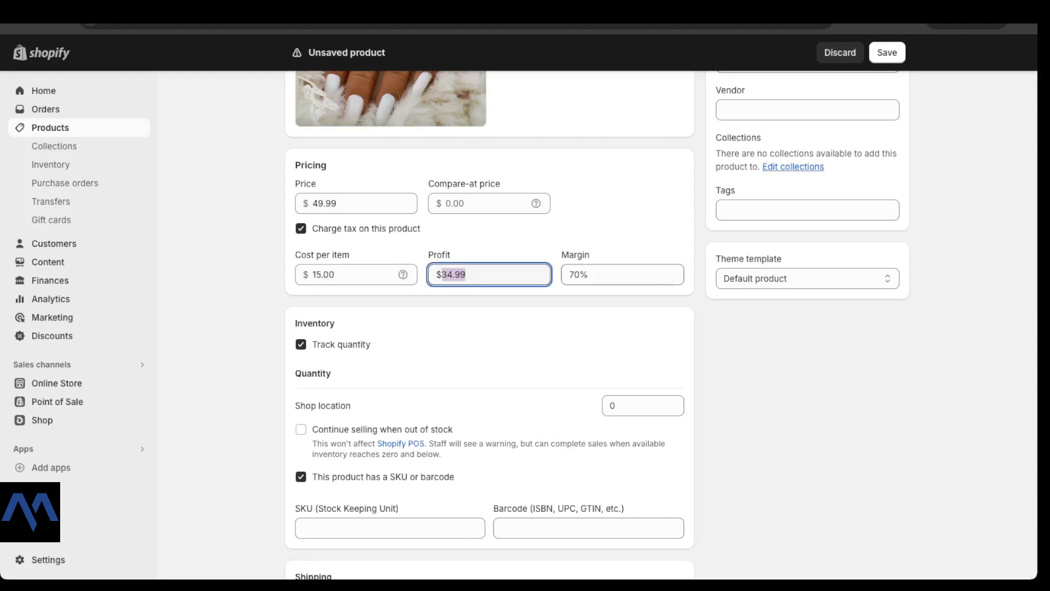
key("Tab")
key("shift+Tab")
key("Tab")
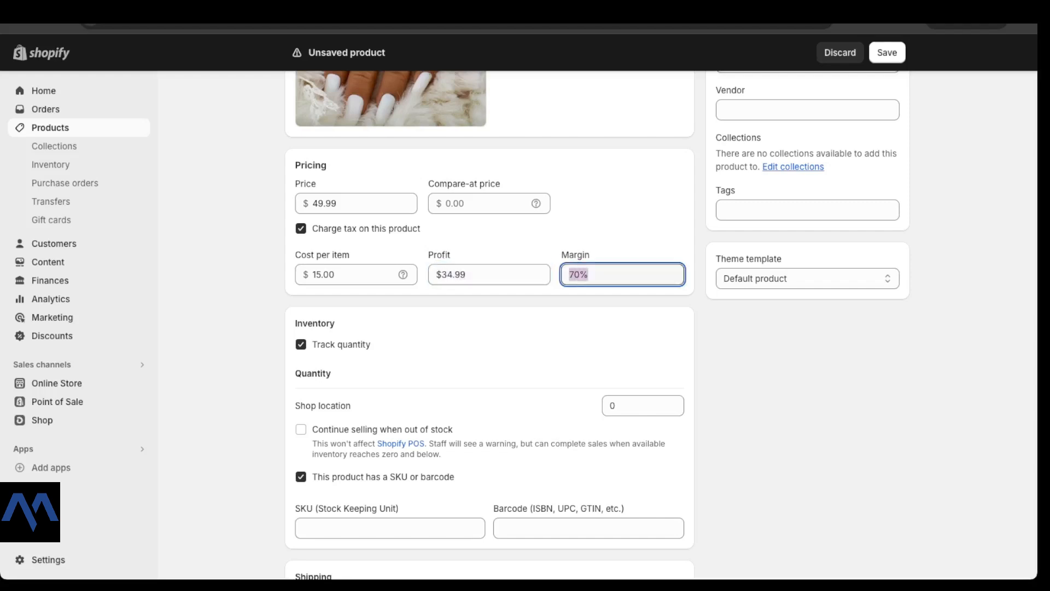
left_click(623, 230)
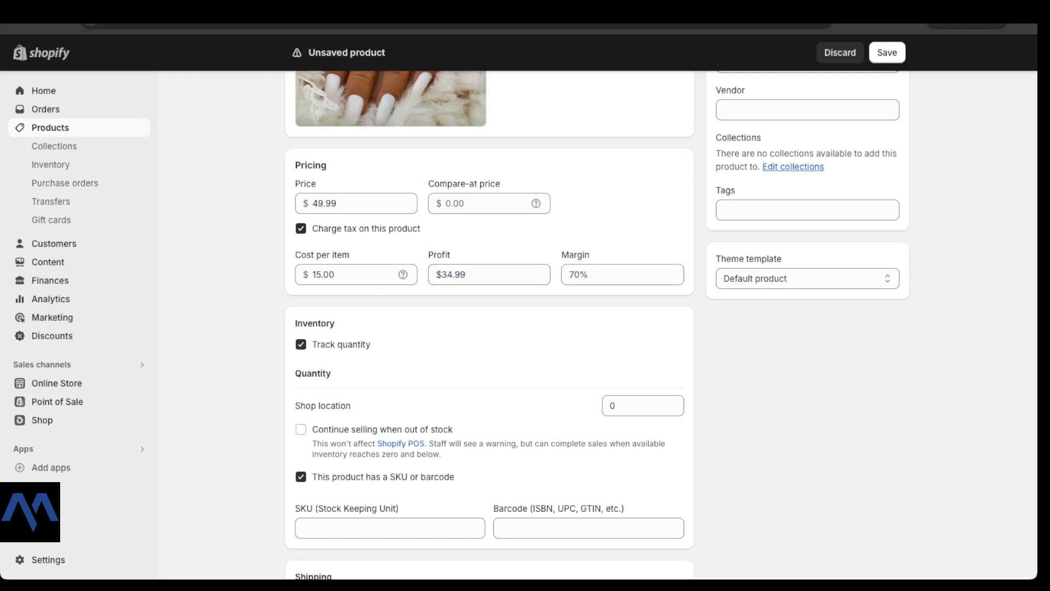
scroll(490, 328, "down", 3)
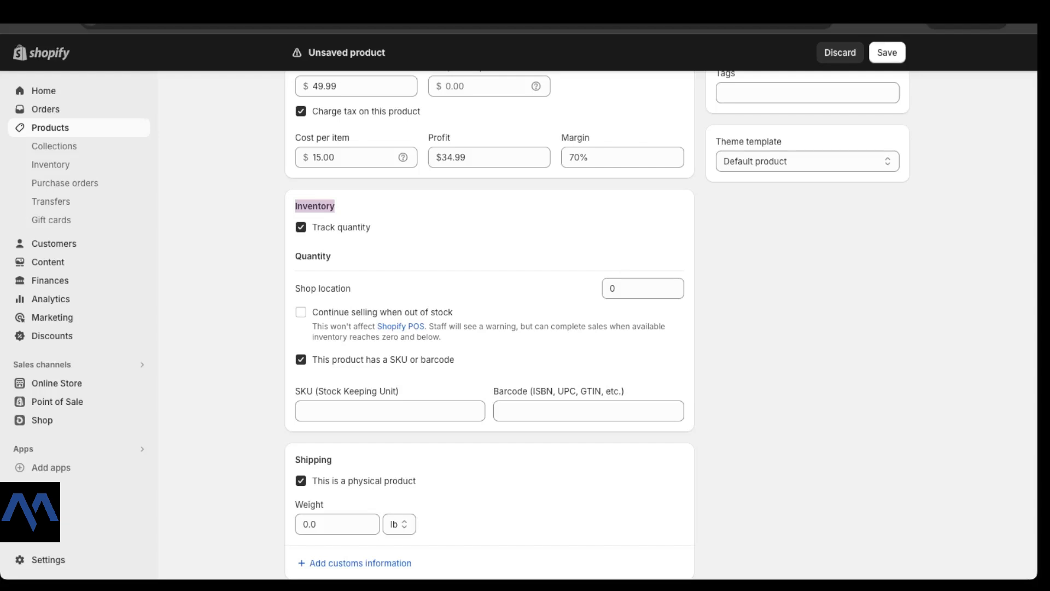
Step: Keep quantity tracking on and set the Shop location stock to 2
left_click(301, 227)
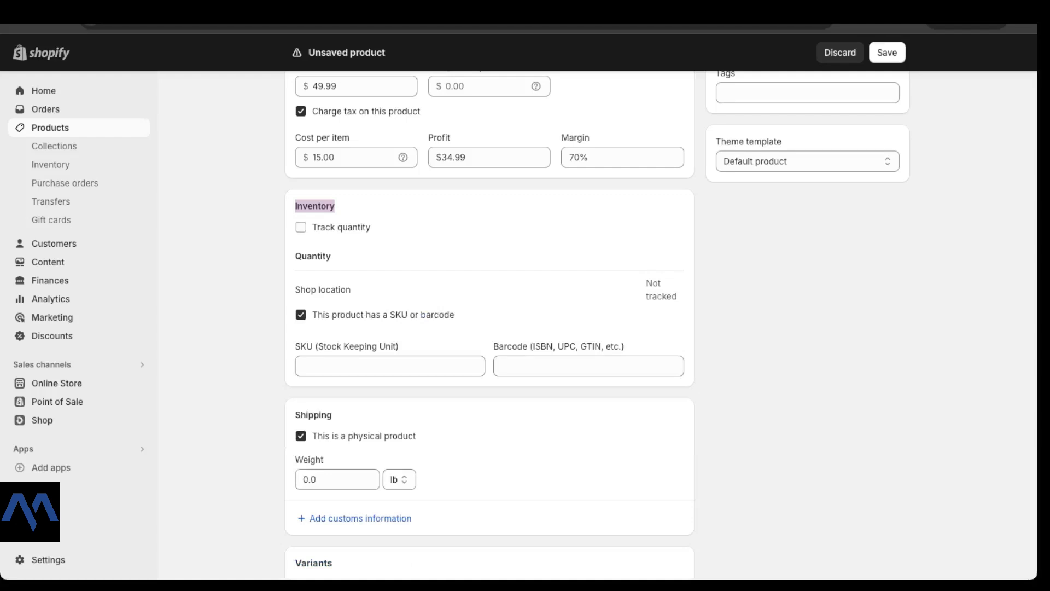
left_click(301, 227)
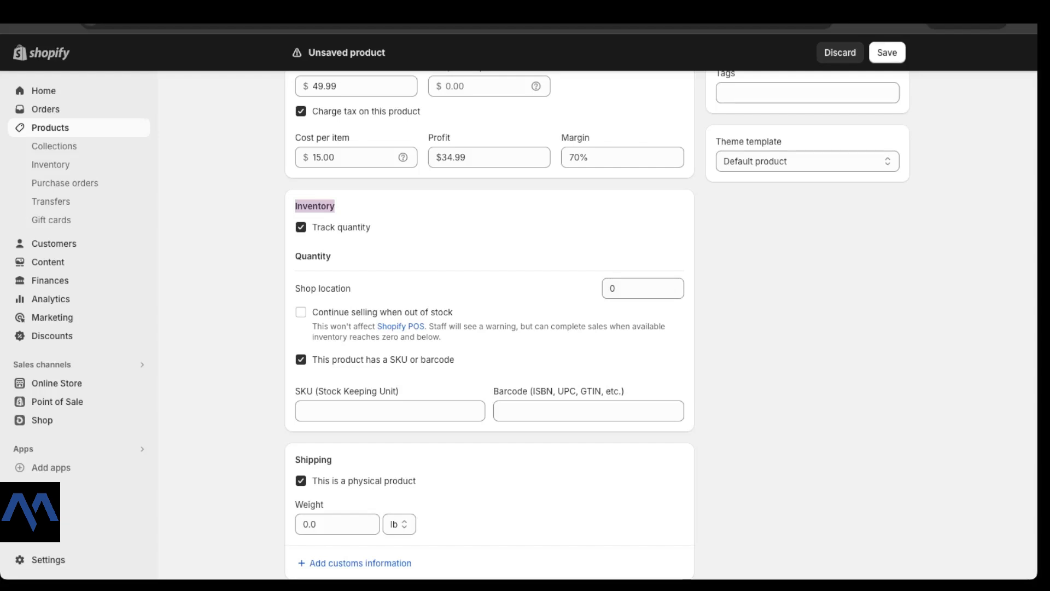
scroll(490, 323, "down", 1)
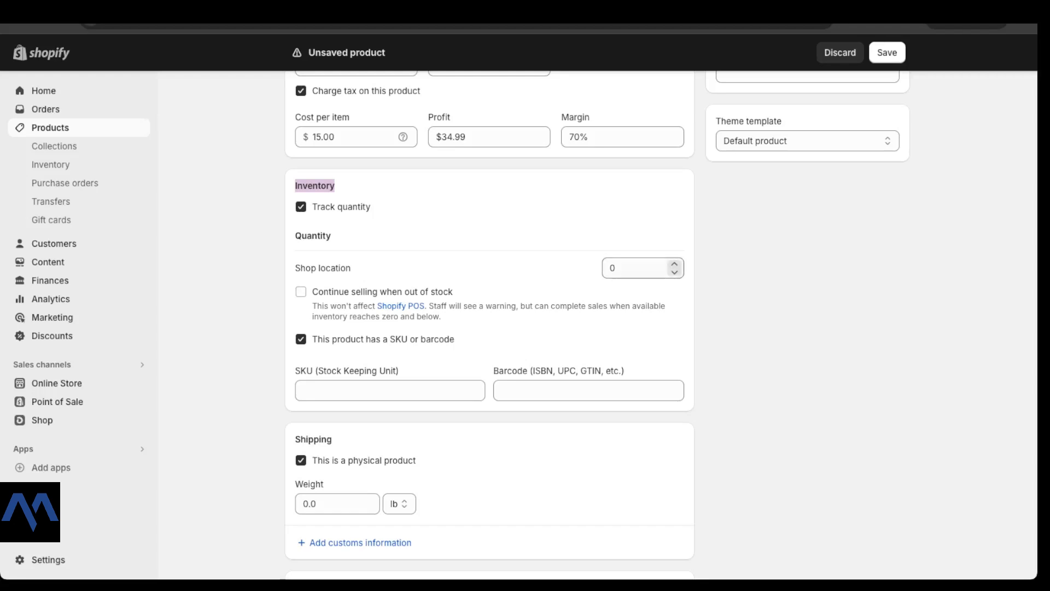
left_click(674, 271)
left_click(674, 264)
left_click(674, 264)
left_click(674, 264)
left_click(674, 272)
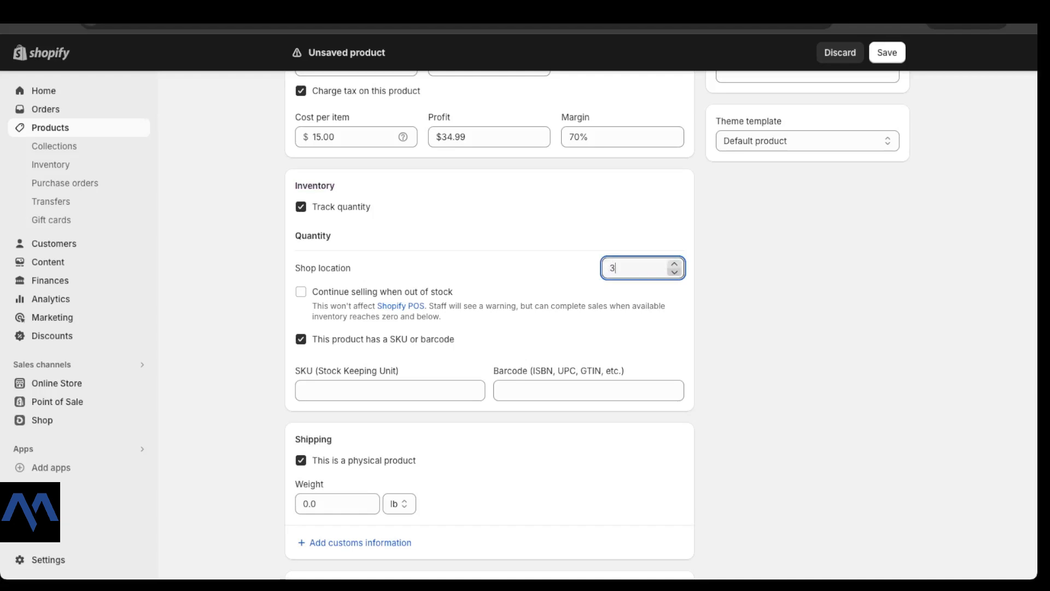
left_click(766, 270)
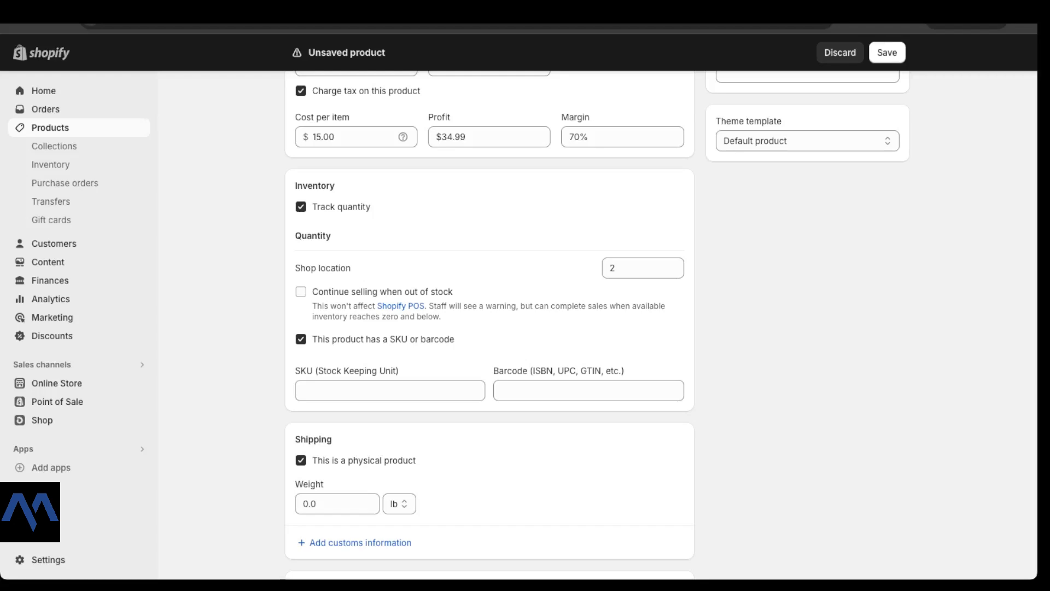
Step: Leave Continue selling when out of stock unchecked and toggle the SKU/barcode option
left_click(301, 292)
left_click(301, 291)
left_click_drag(420, 339, 455, 339)
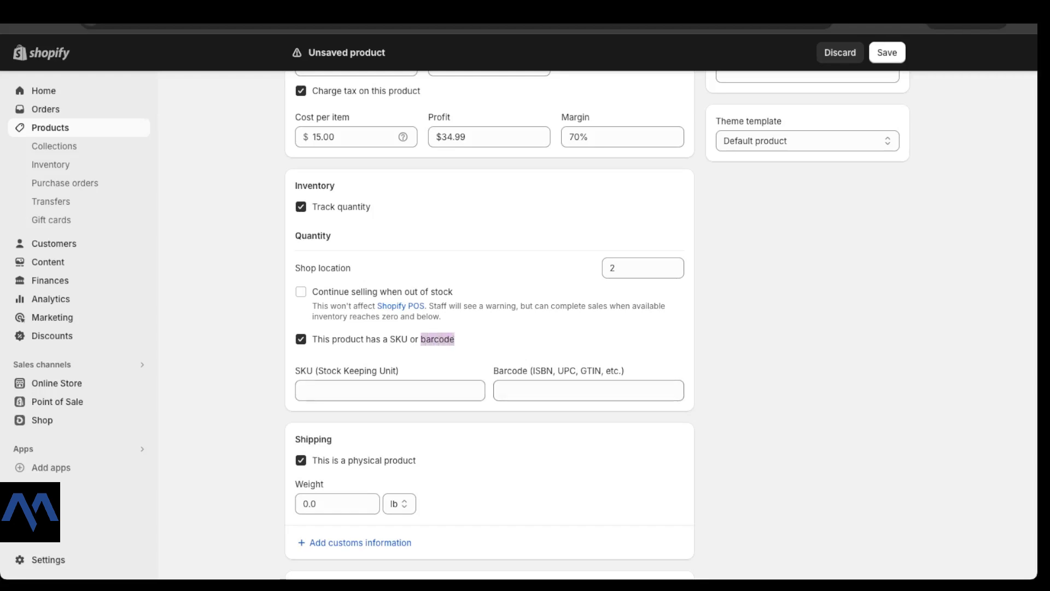
left_click(462, 340)
left_click(301, 339)
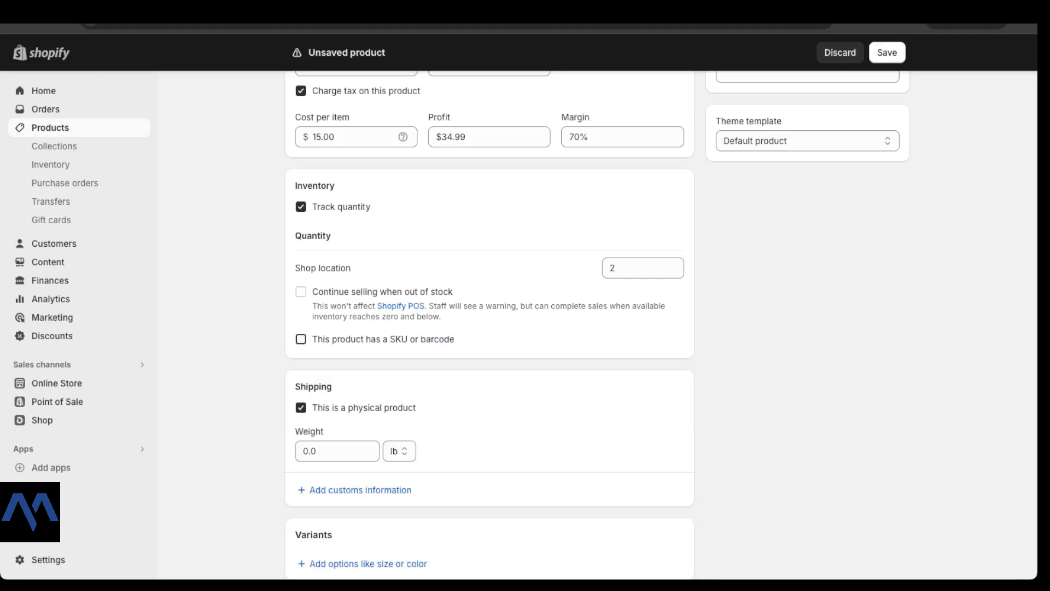
left_click(301, 339)
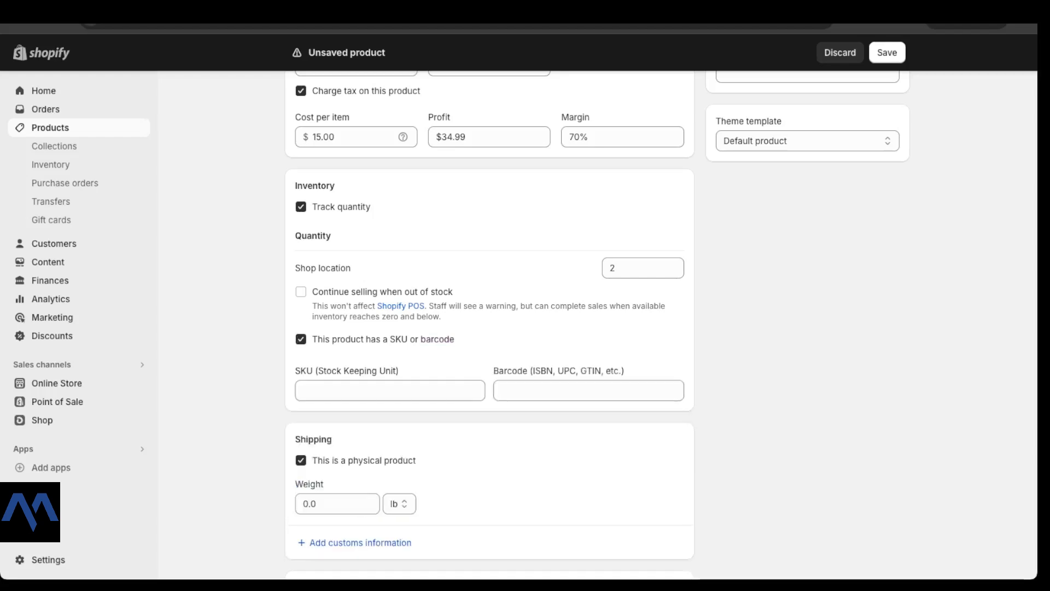
Step: Enter SKU00025 as the product's SKU
left_click(390, 391)
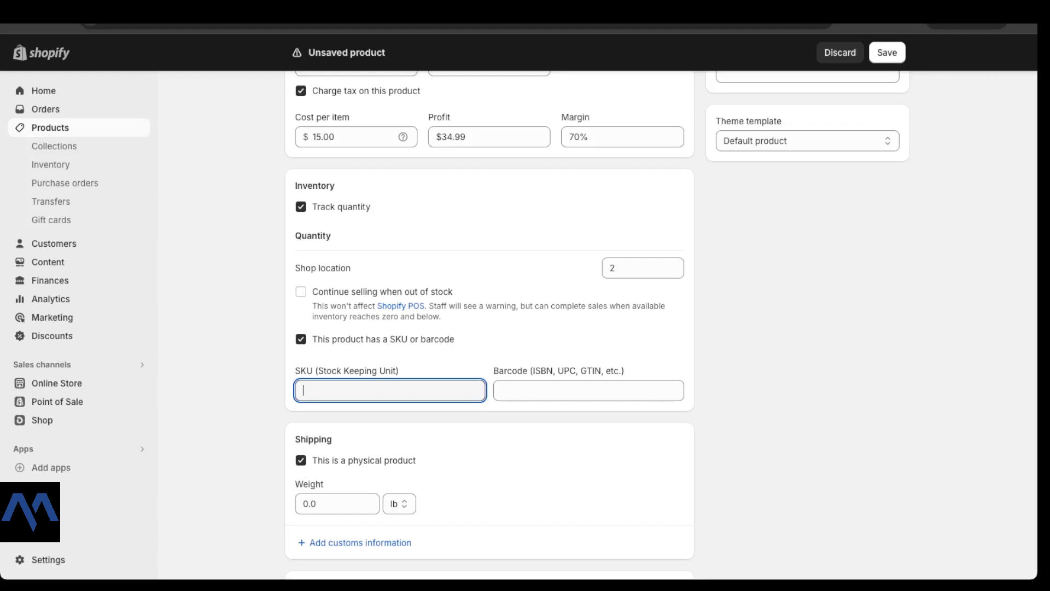
type("SKU00025")
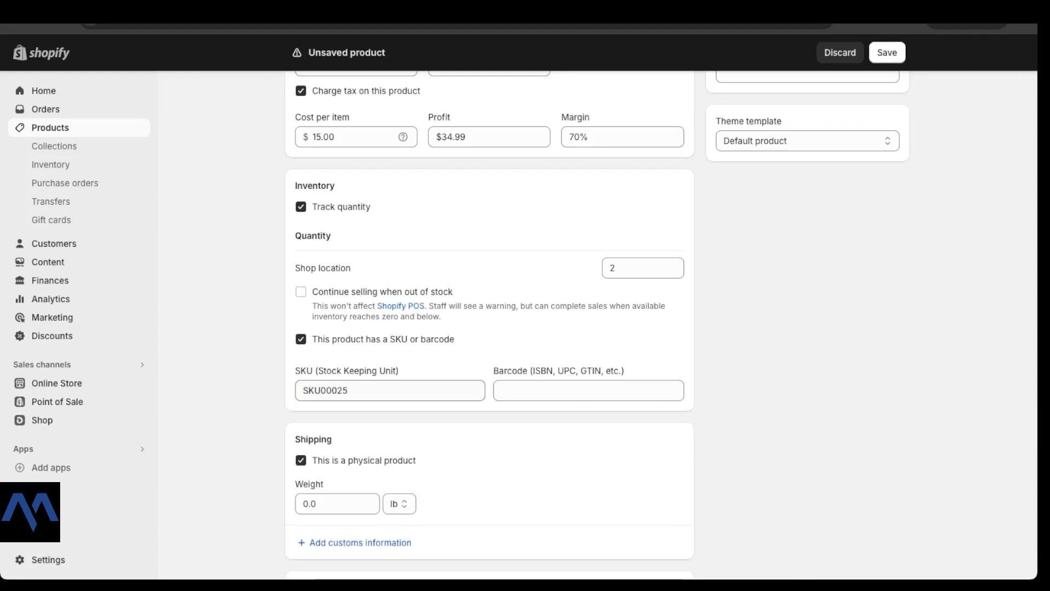
double_click(326, 391)
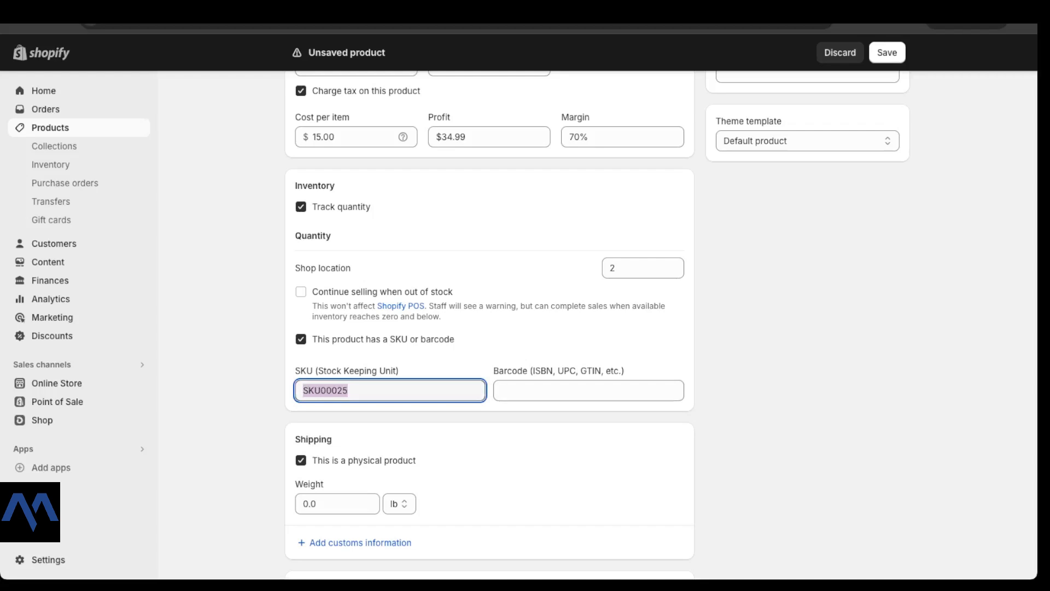
Step: Uncheck 'This is a physical product' in the Shipping card
scroll(525, 323, "down", 1)
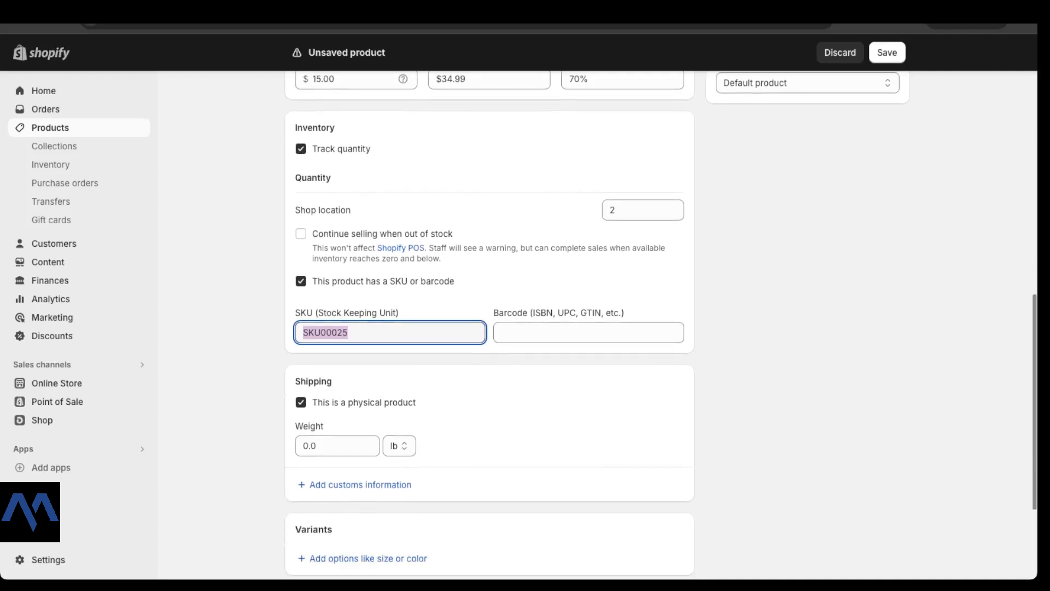
scroll(490, 322, "down", 1)
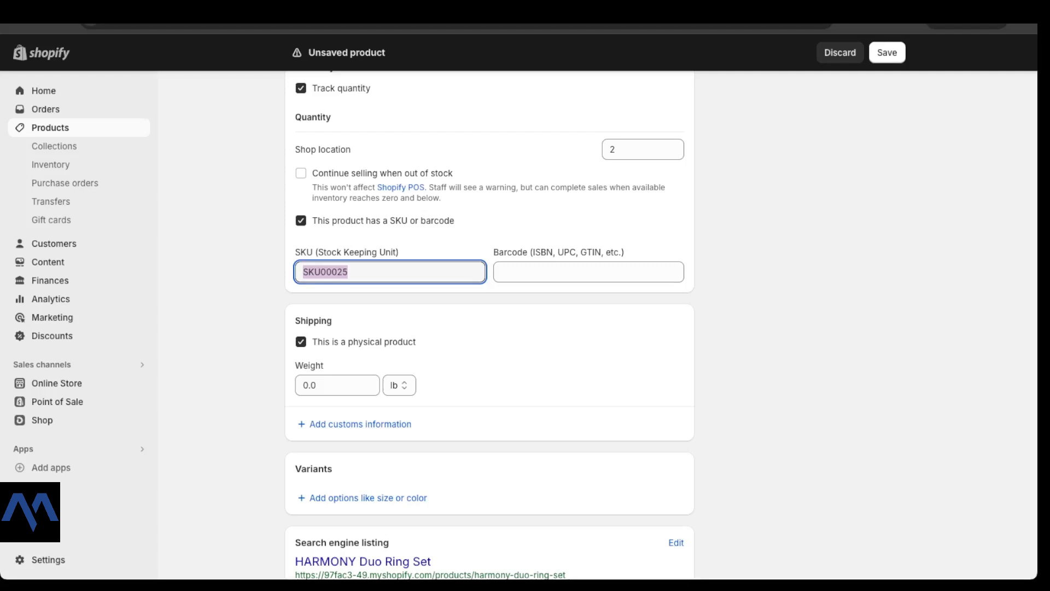
scroll(489, 322, "down", 1)
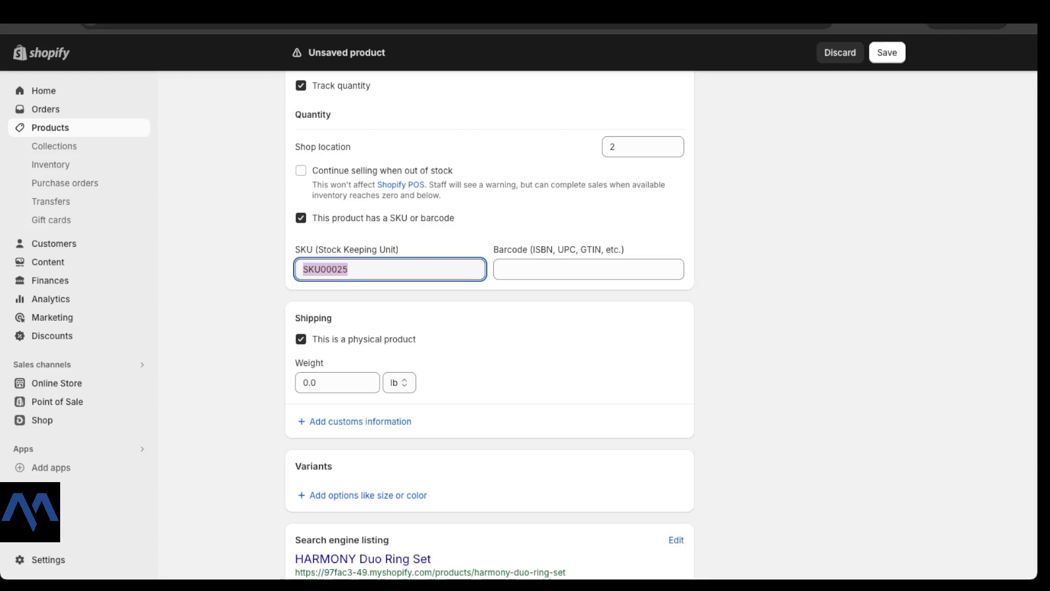
left_click(301, 339)
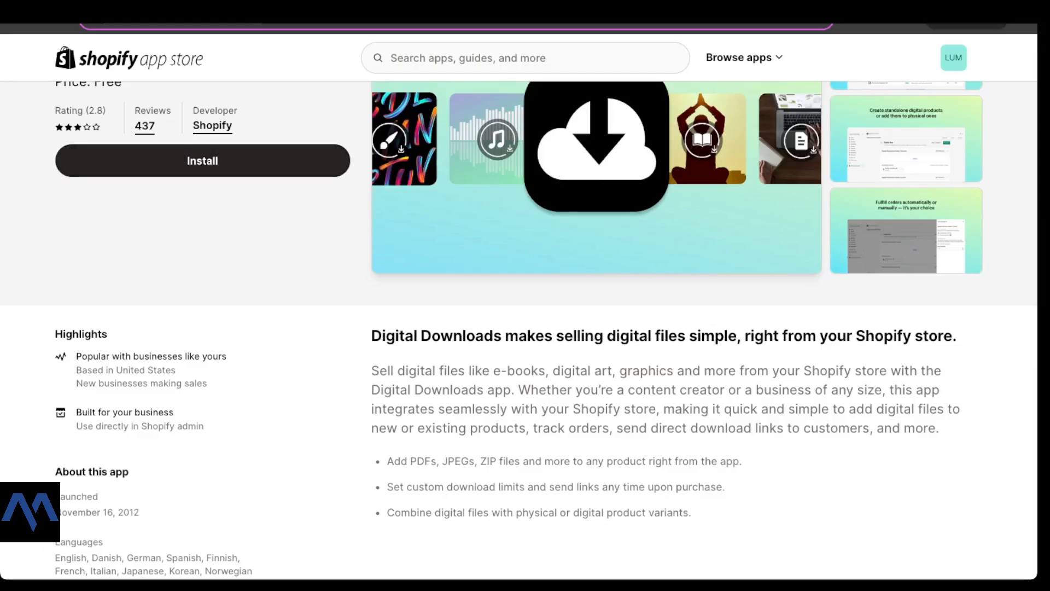
scroll(519, 328, "up", 3)
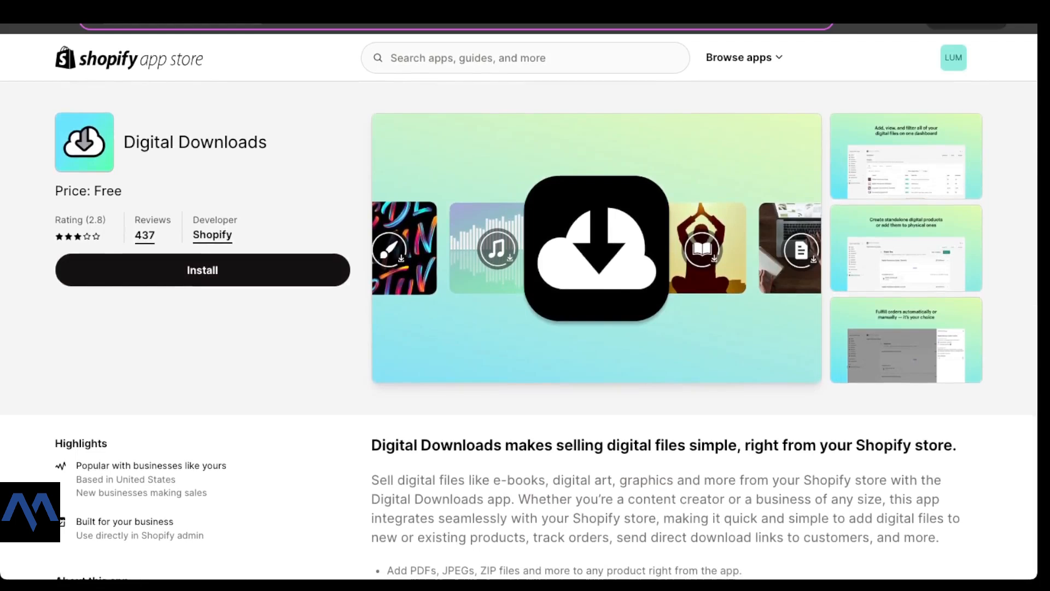
left_click_drag(123, 191, 54, 191)
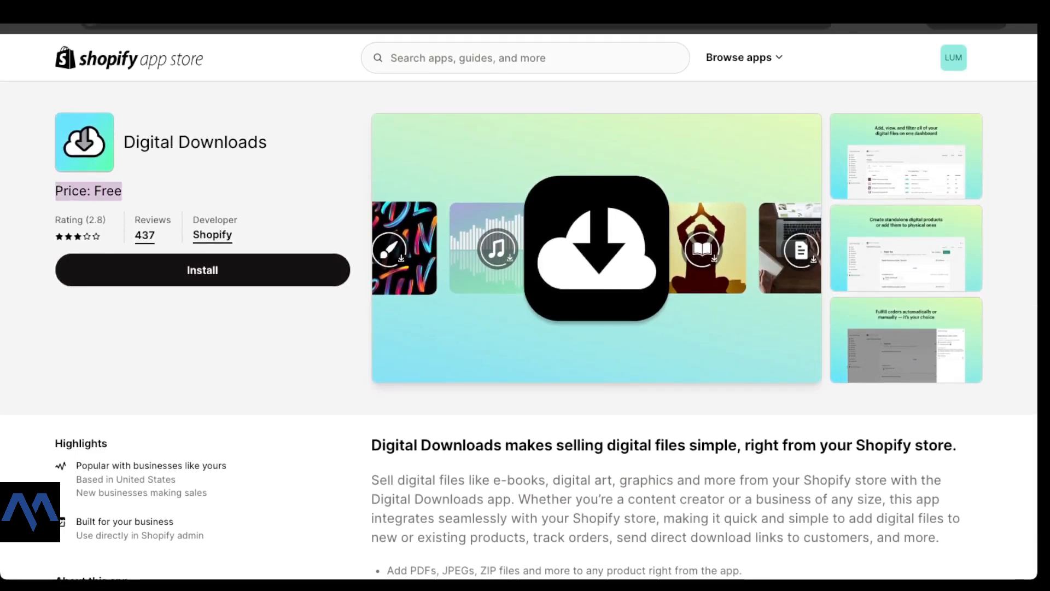
scroll(518, 329, "down", 5)
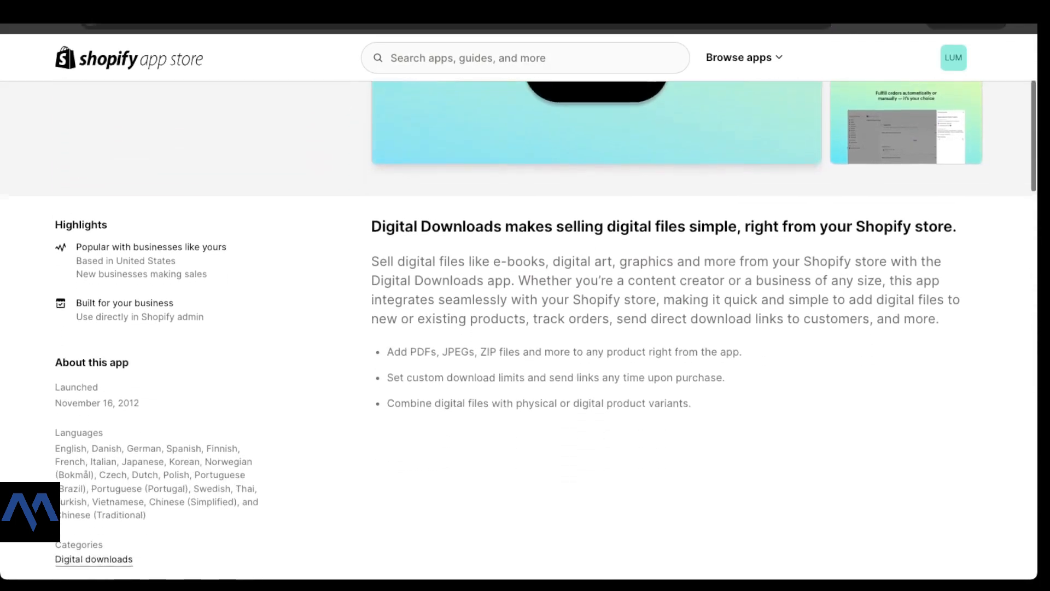
left_click_drag(564, 190, 697, 191)
scroll(519, 328, "up", 5)
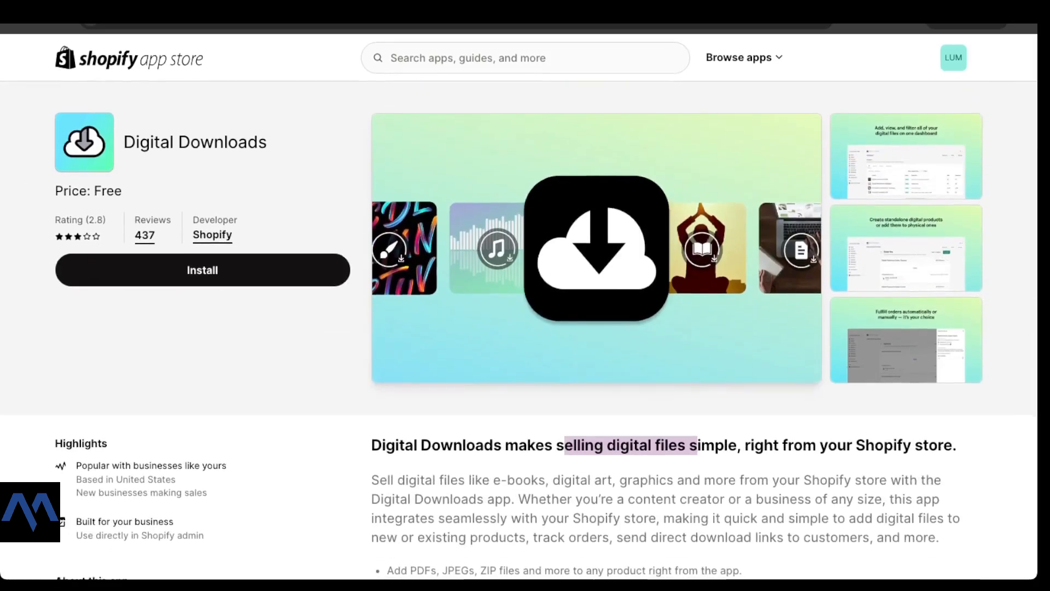
left_click_drag(124, 142, 268, 142)
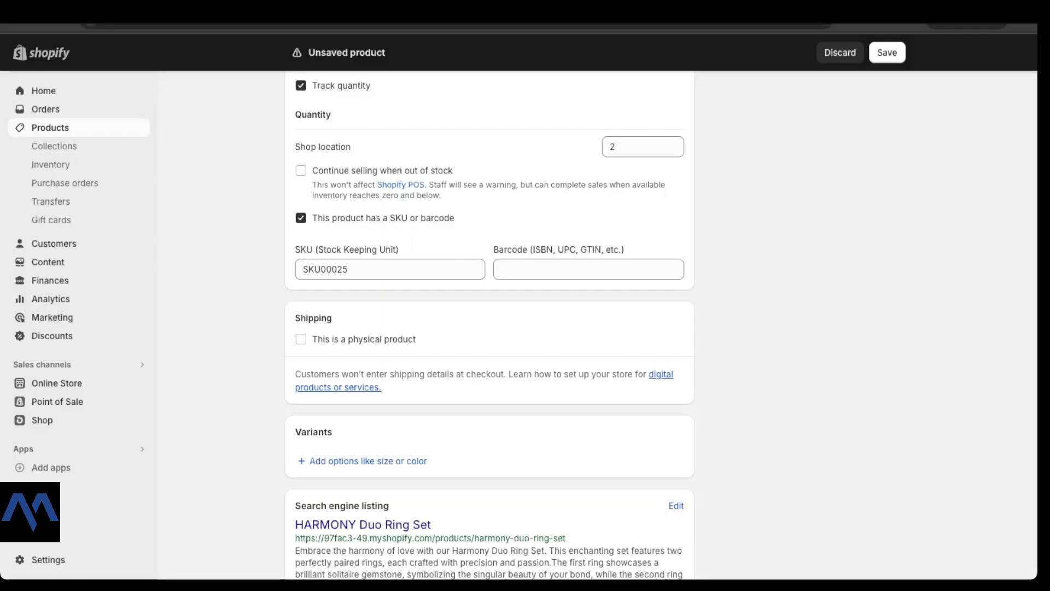
Step: Mark the ring set as a physical product weighing 0.05 lb
scroll(490, 328, "down", 1)
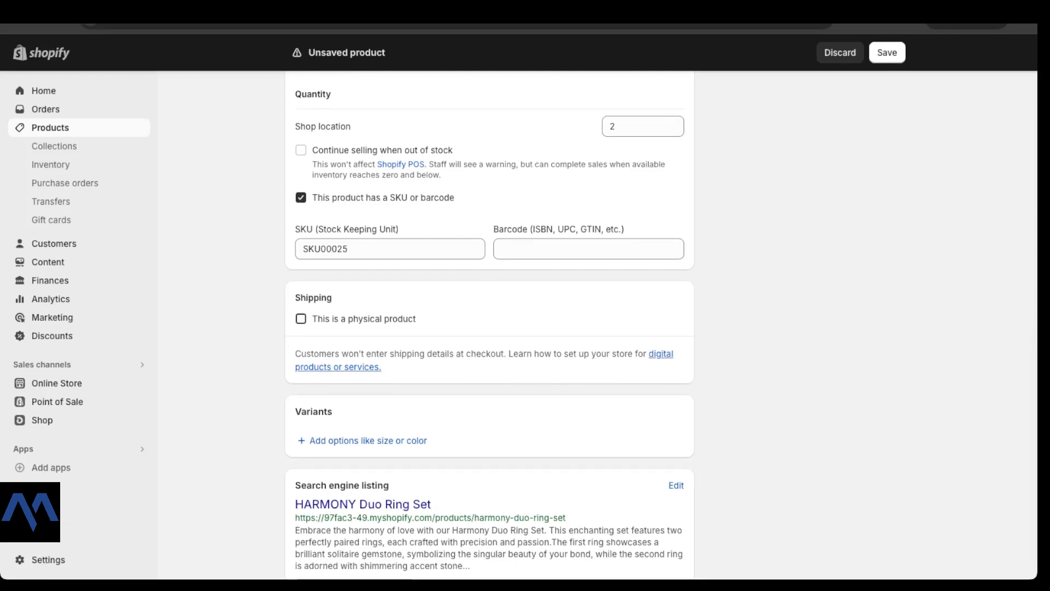
left_click(301, 319)
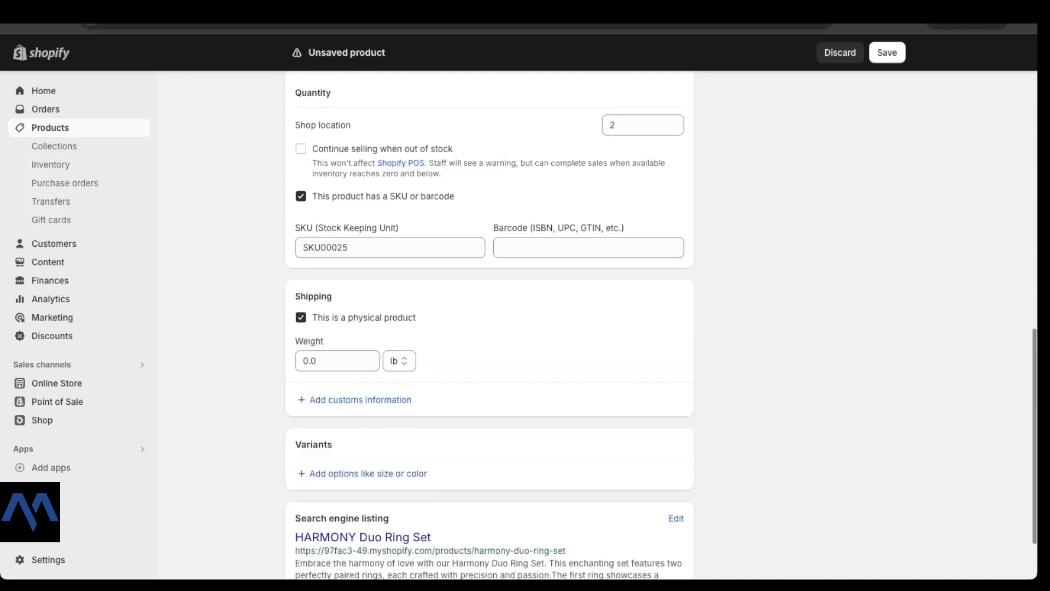
left_click(337, 361)
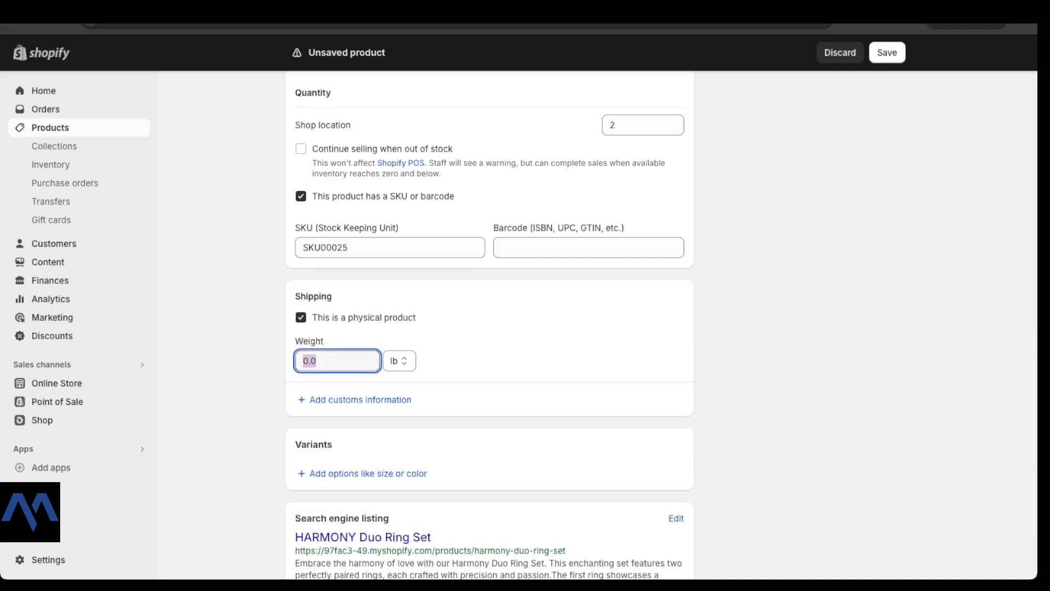
type("0.05")
left_click(525, 350)
Step: Reveal the customs fields for country of origin and HS code
scroll(360, 356, "down", 1)
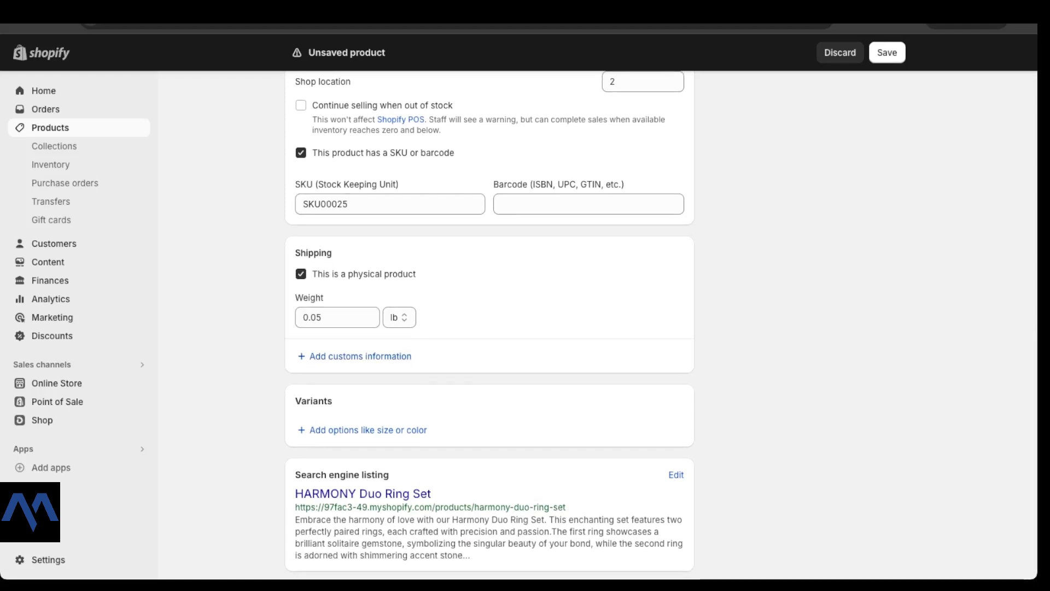
scroll(361, 356, "down", 1)
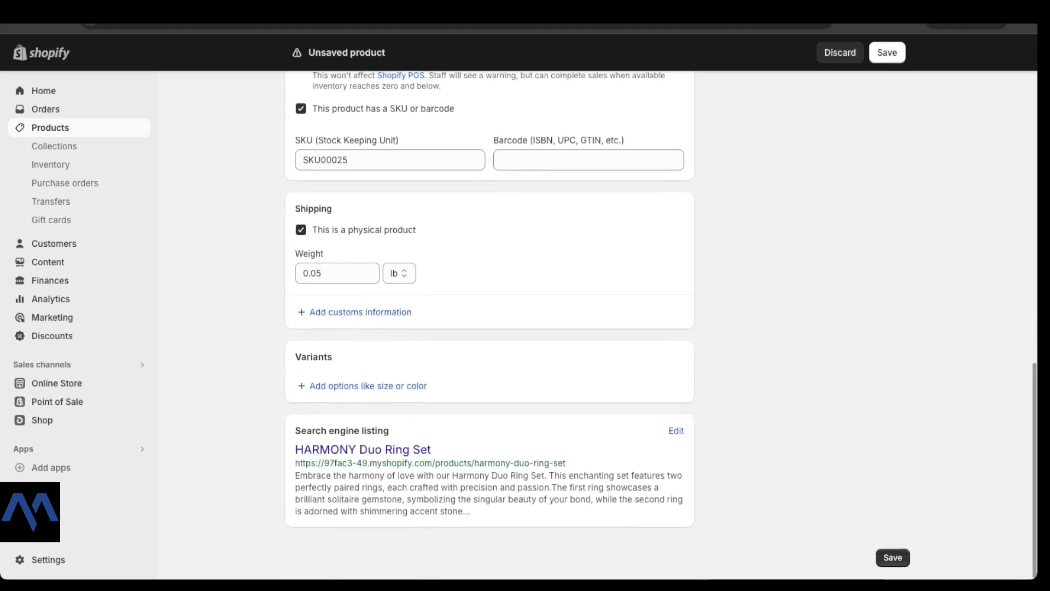
scroll(490, 328, "up", 3)
scroll(490, 328, "up", 1)
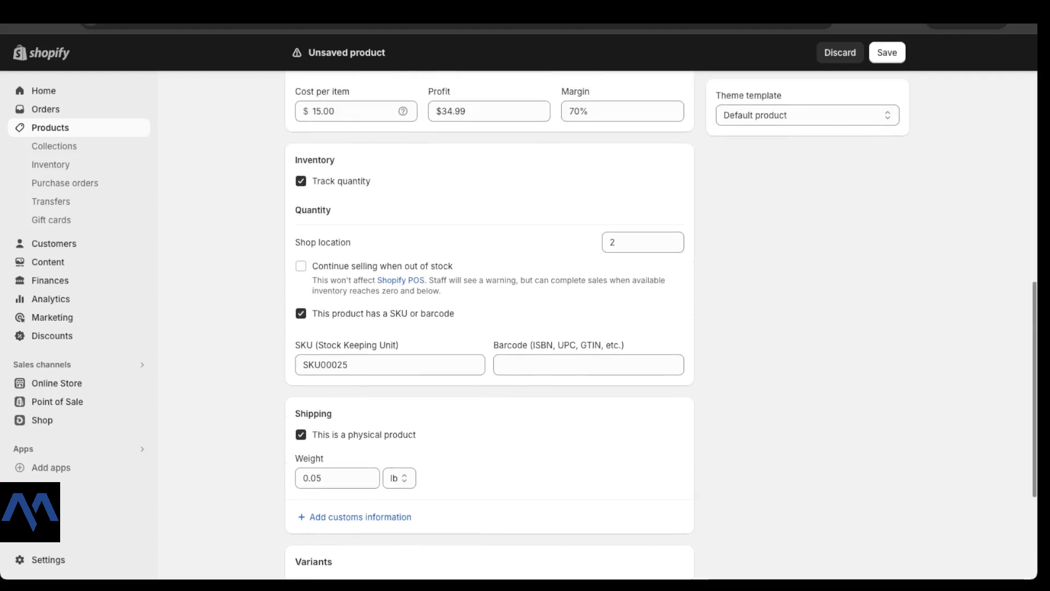
scroll(360, 314, "down", 4)
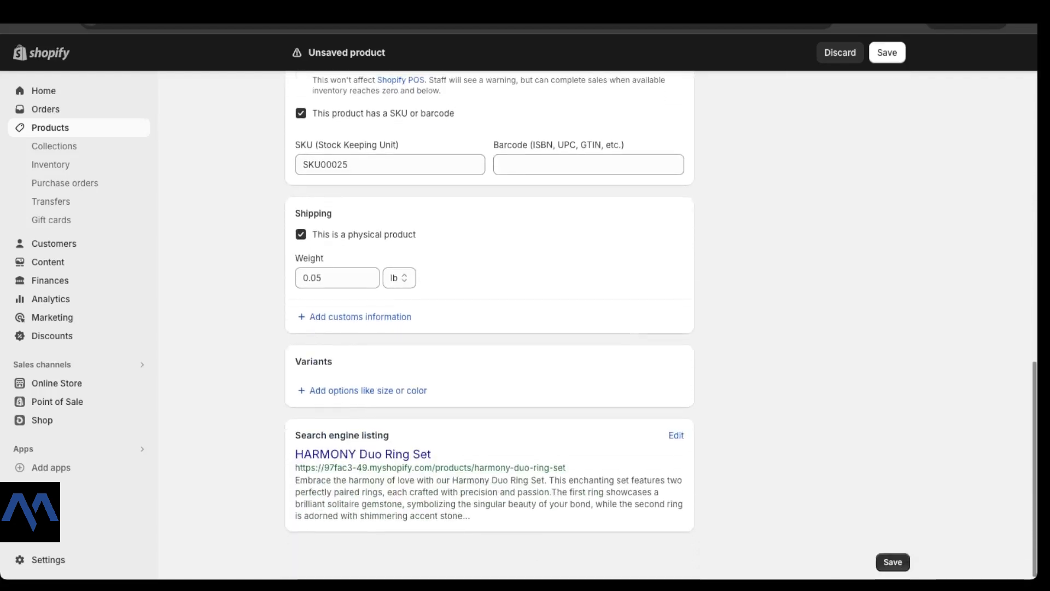
left_click(360, 314)
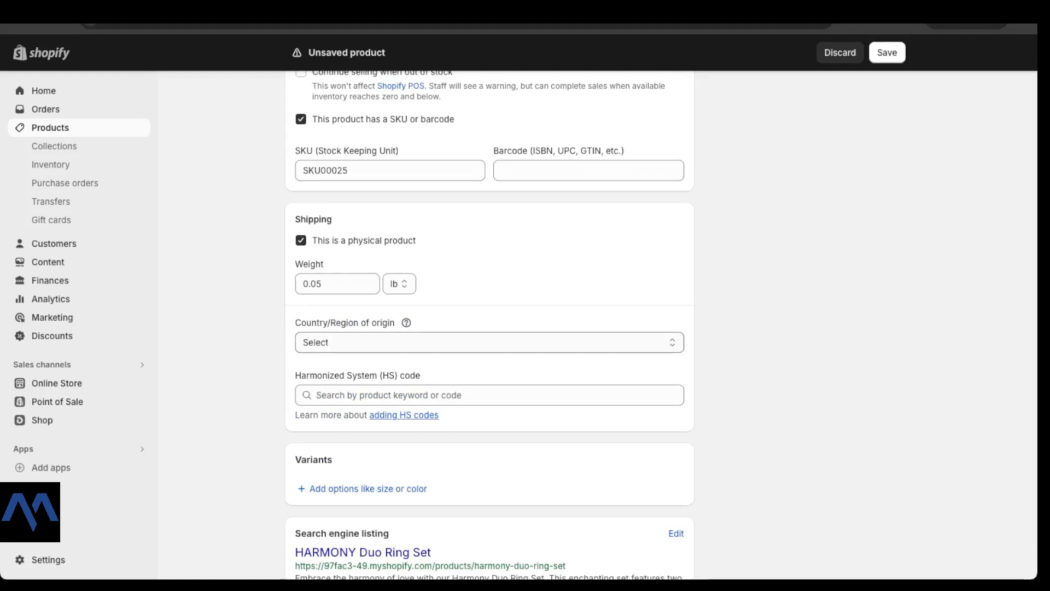
Step: Choose Canada as the country of origin and British Columbia as the province of origin
mouse_move(406, 323)
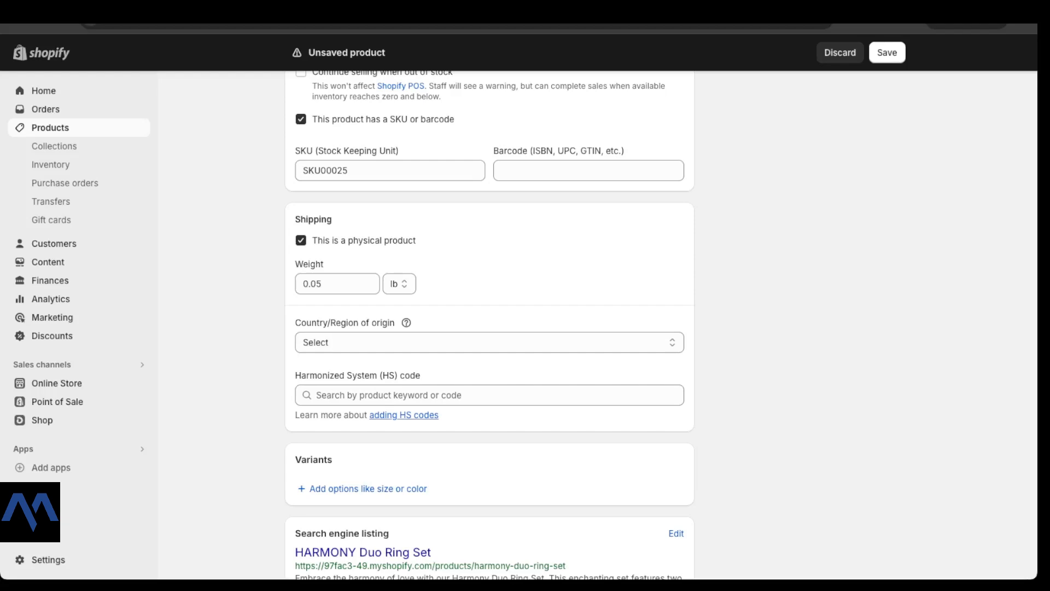
left_click(490, 342)
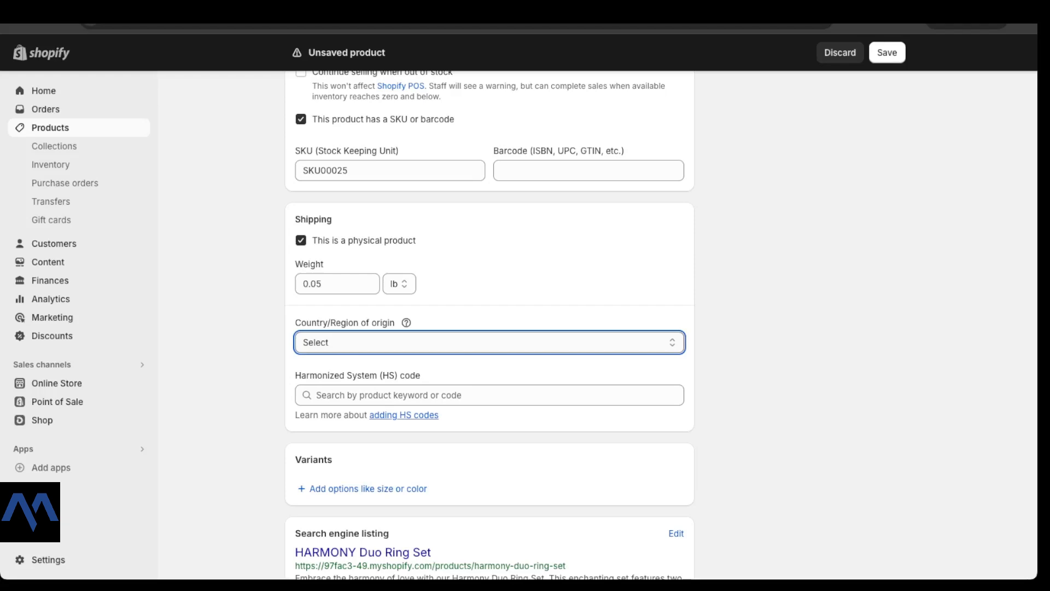
left_click(490, 343)
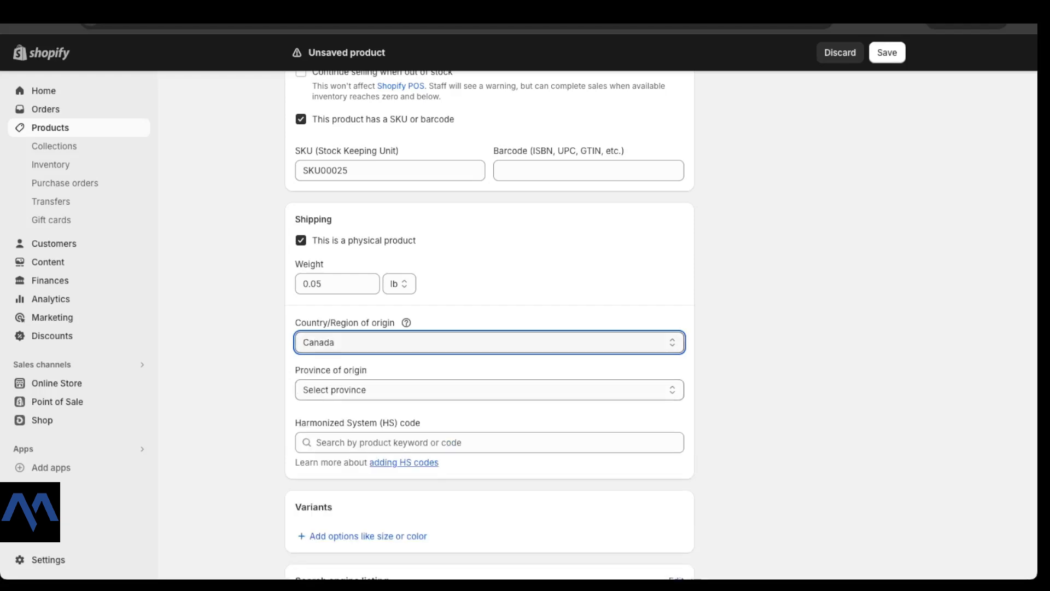
left_click(489, 390)
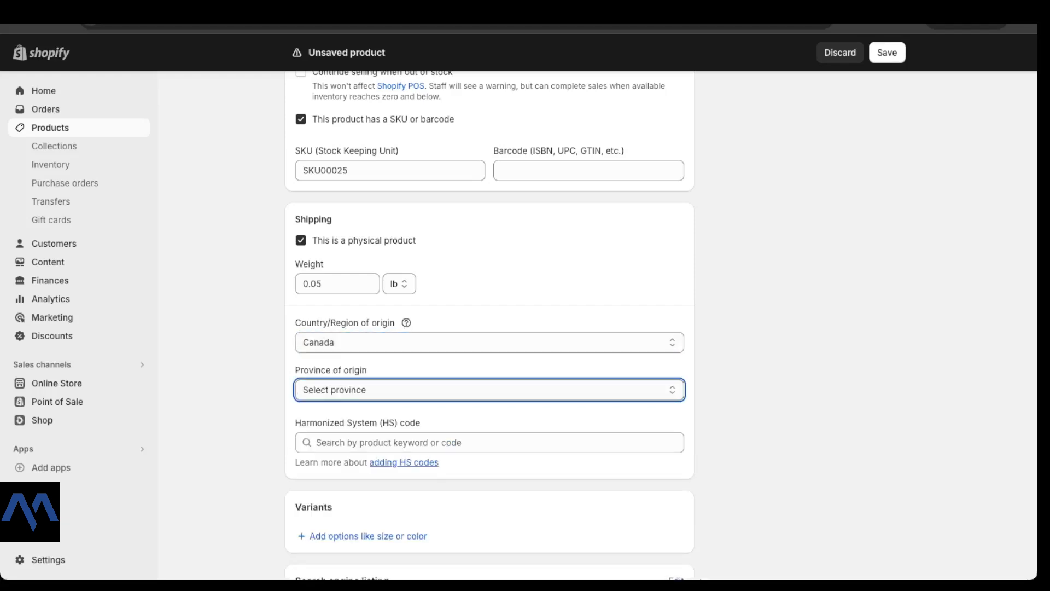
left_click(490, 390)
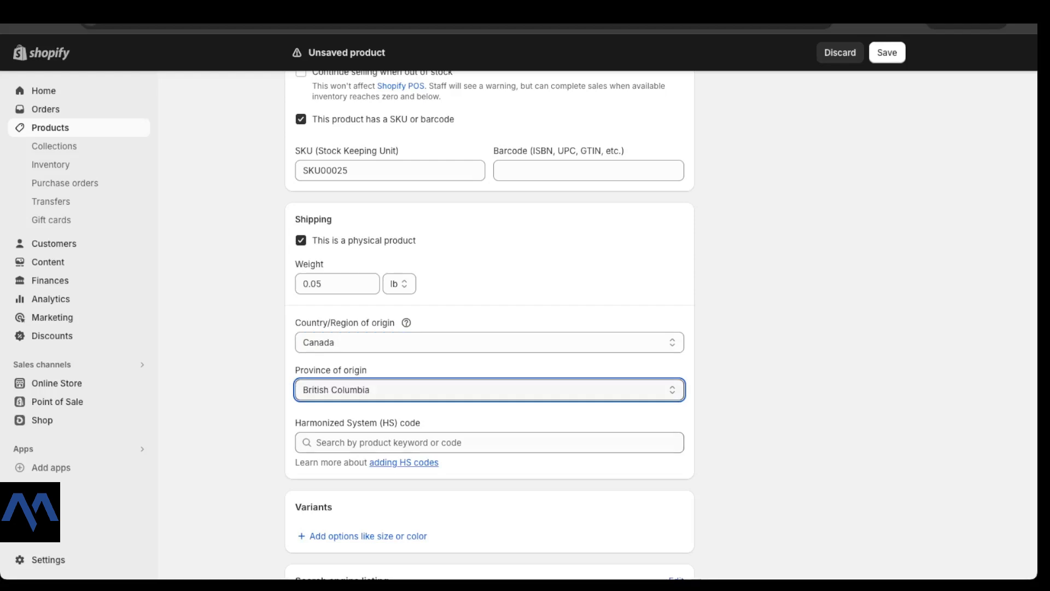
Step: Look over the HS code field and leave it blank for now
left_click_drag(295, 422, 417, 422)
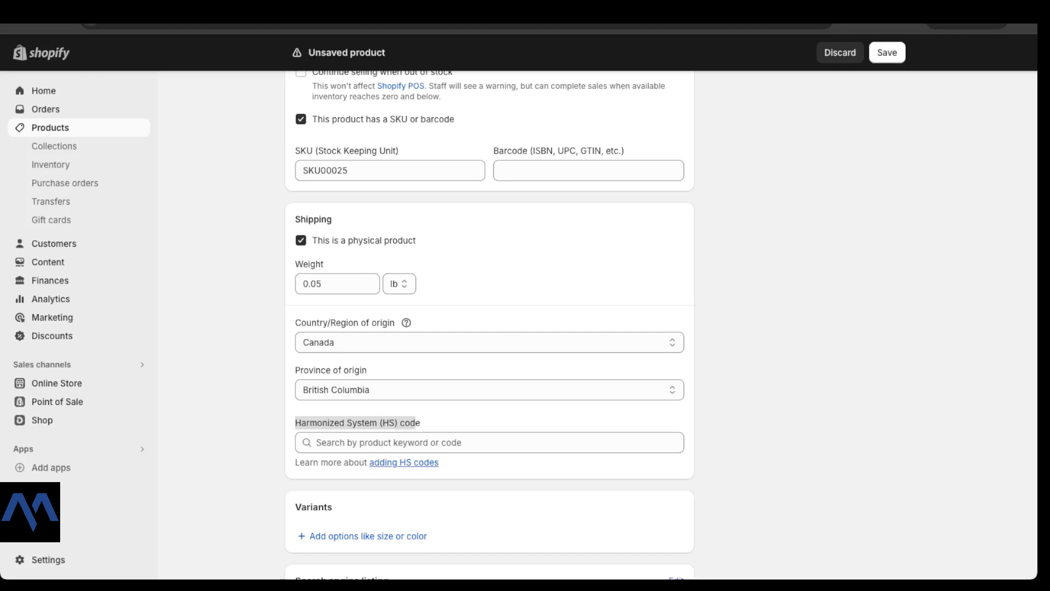
scroll(661, 326, "up", 9)
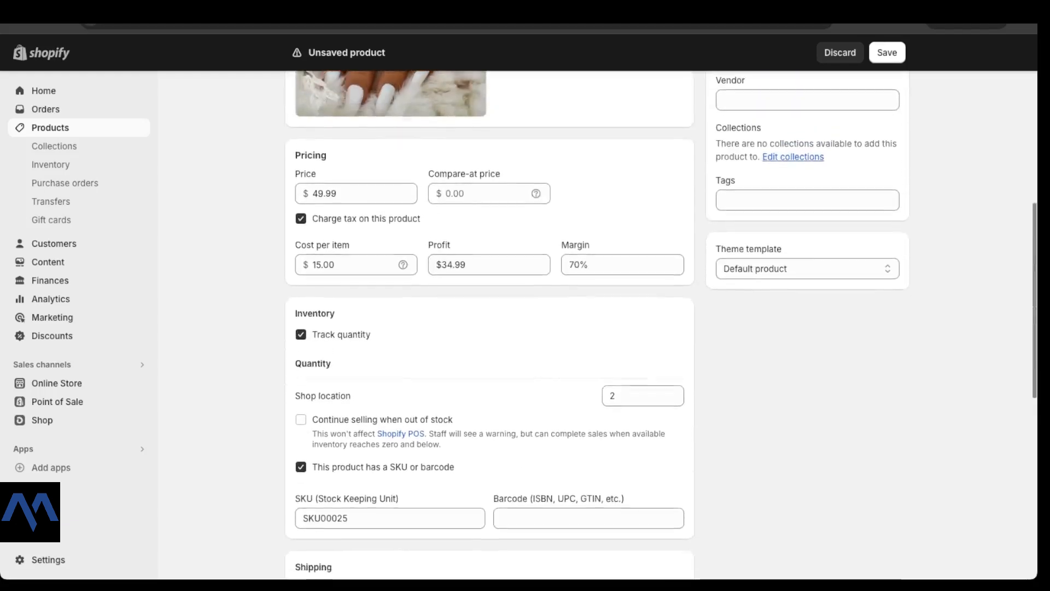
scroll(662, 325, "down", 8)
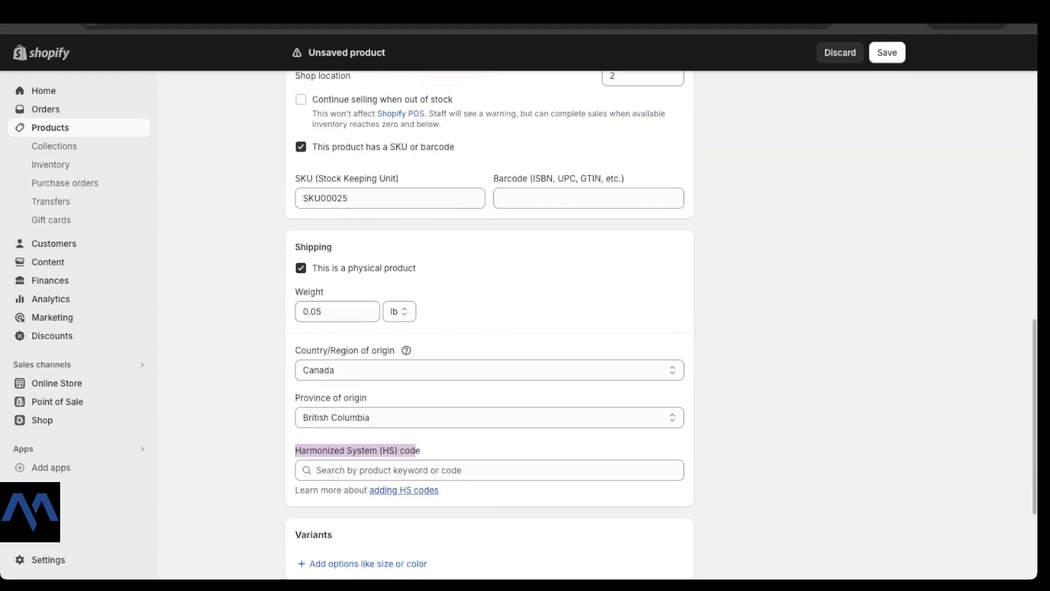
left_click(418, 470)
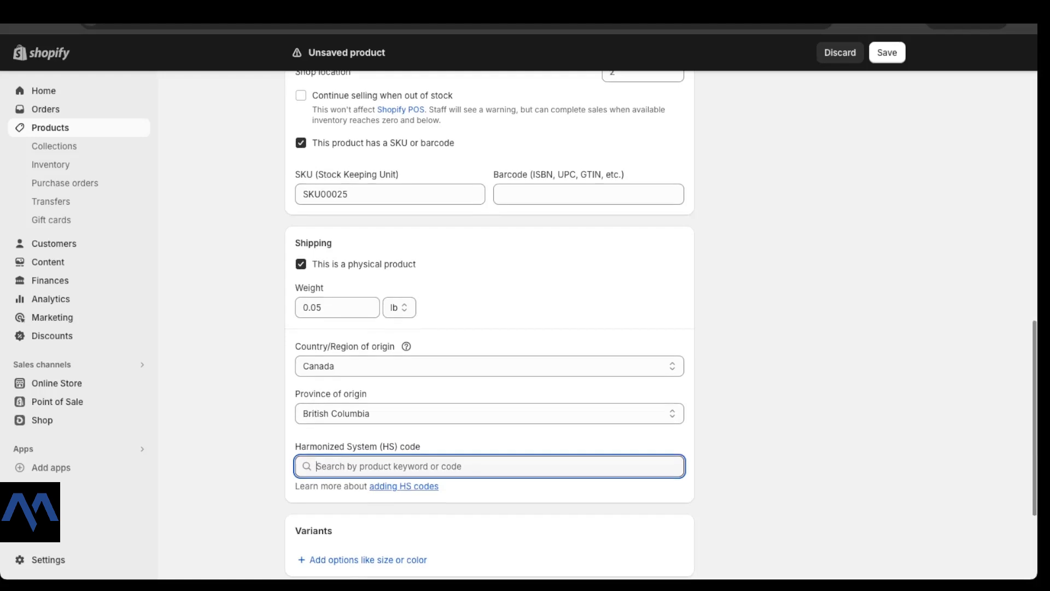
scroll(490, 328, "down", 1)
left_click(766, 416)
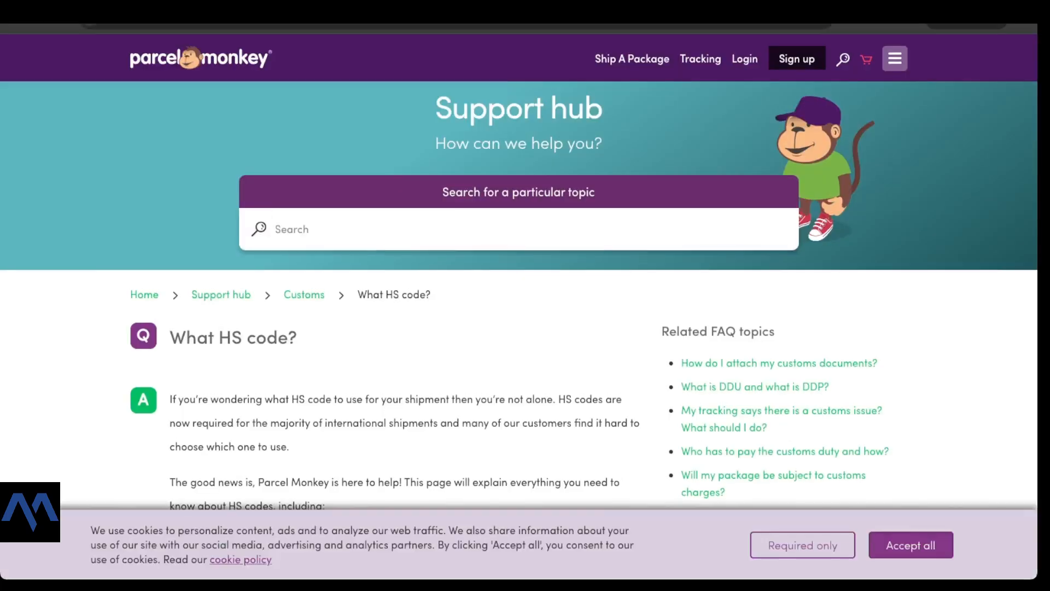
Step: Review Parcel Monkey's HS code explanation and apparel description, then return to Shopify
scroll(519, 307, "down", 4)
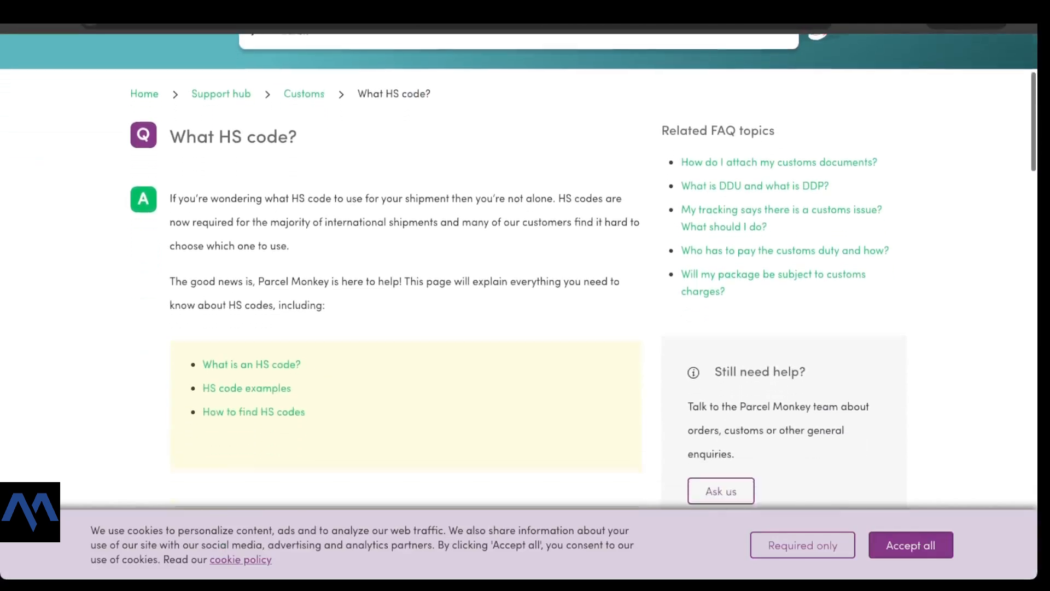
scroll(519, 307, "up", 4)
scroll(519, 307, "down", 10)
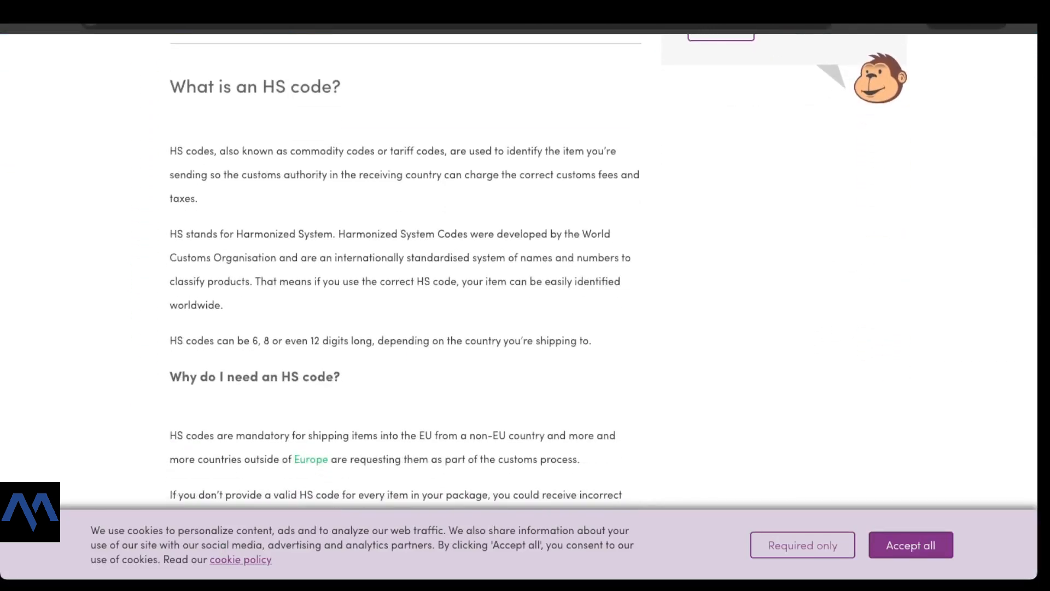
left_click_drag(186, 87, 310, 87)
scroll(519, 306, "down", 8)
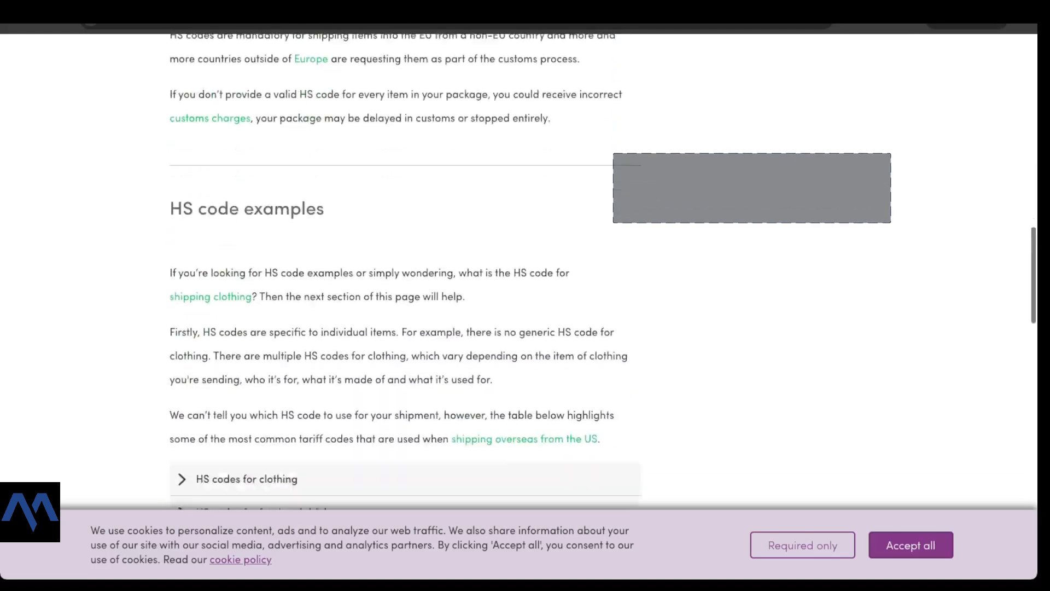
scroll(406, 273, "down", 5)
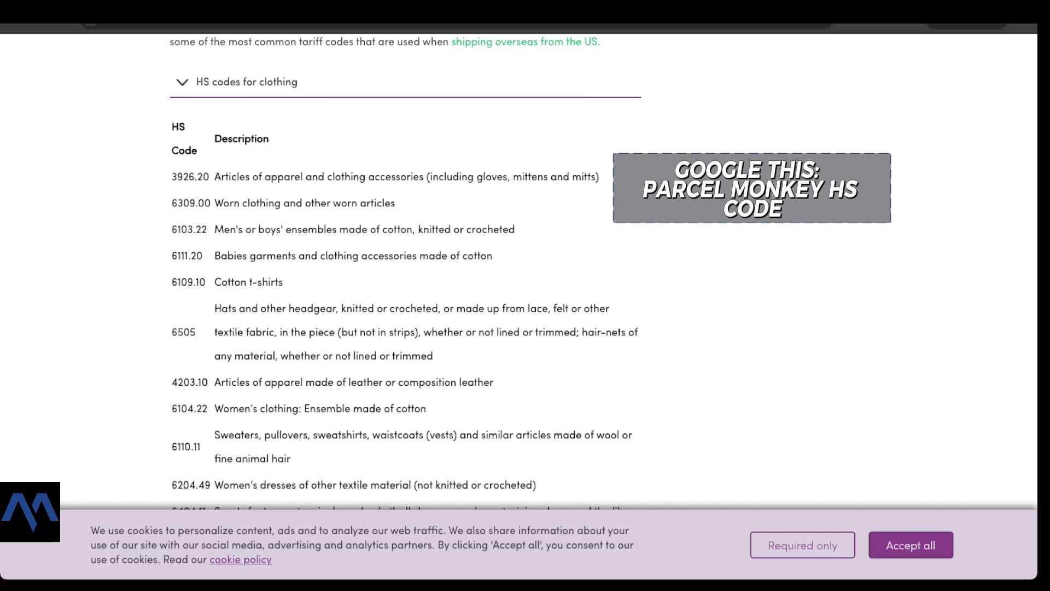
left_click_drag(215, 176, 365, 176)
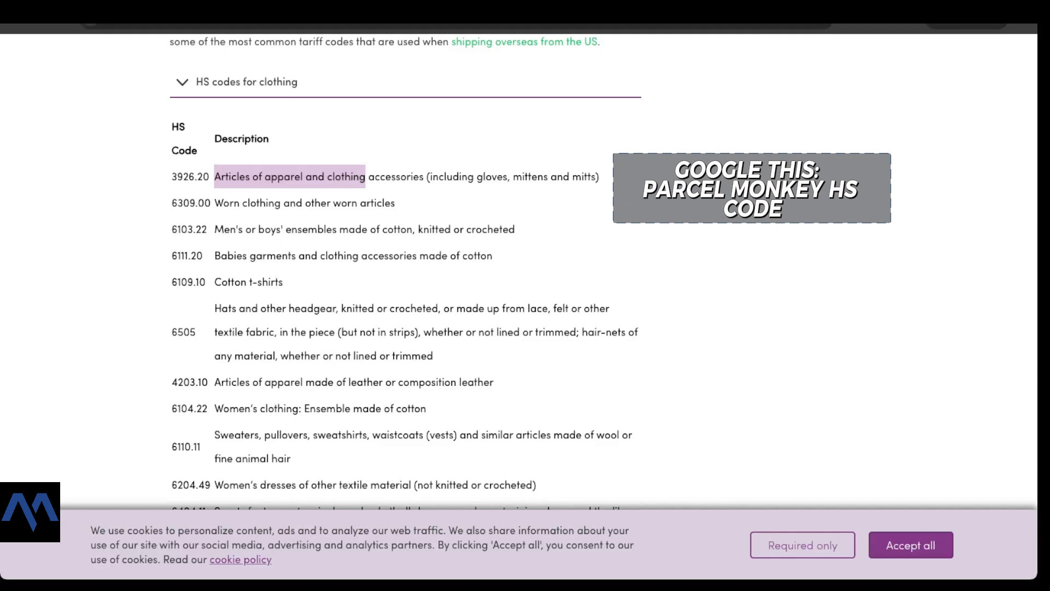
left_click(456, 25)
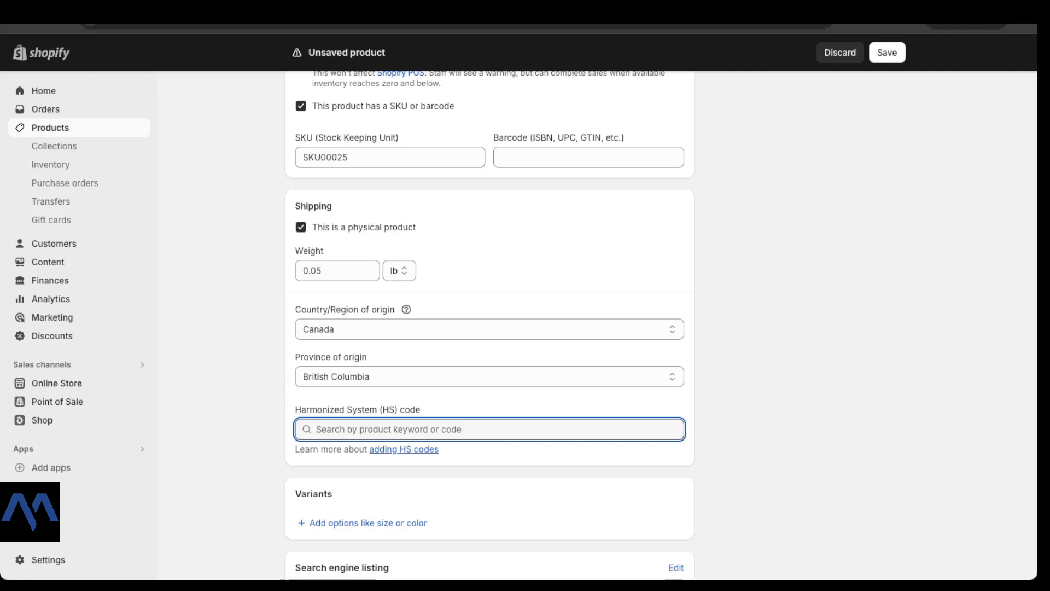
Step: Confirm the product is physical, with Canada and British Columbia as its origin
scroll(492, 328, "down", 2)
scroll(490, 323, "up", 1)
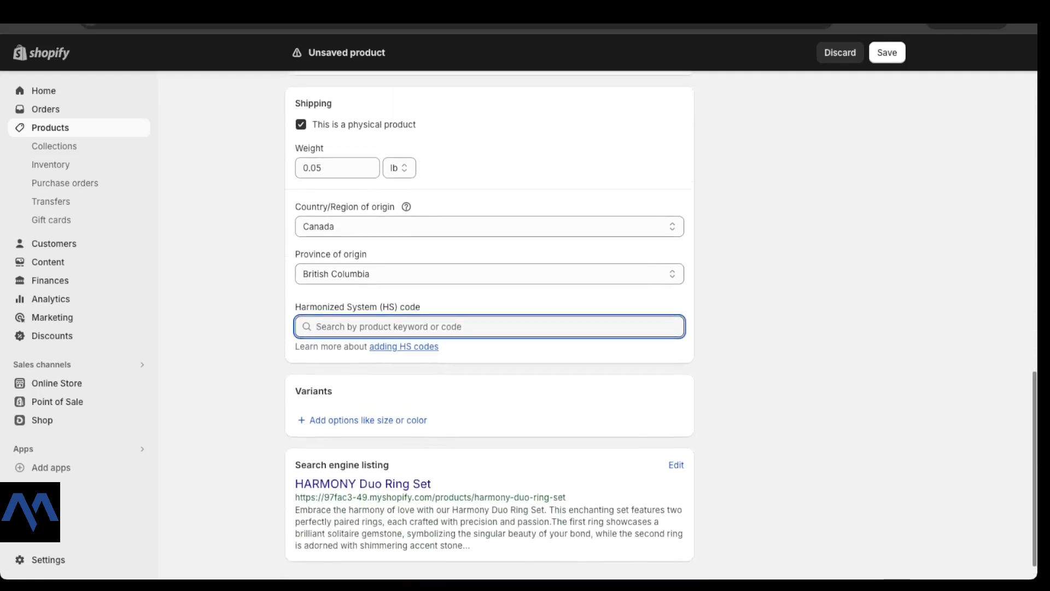
left_click(490, 226)
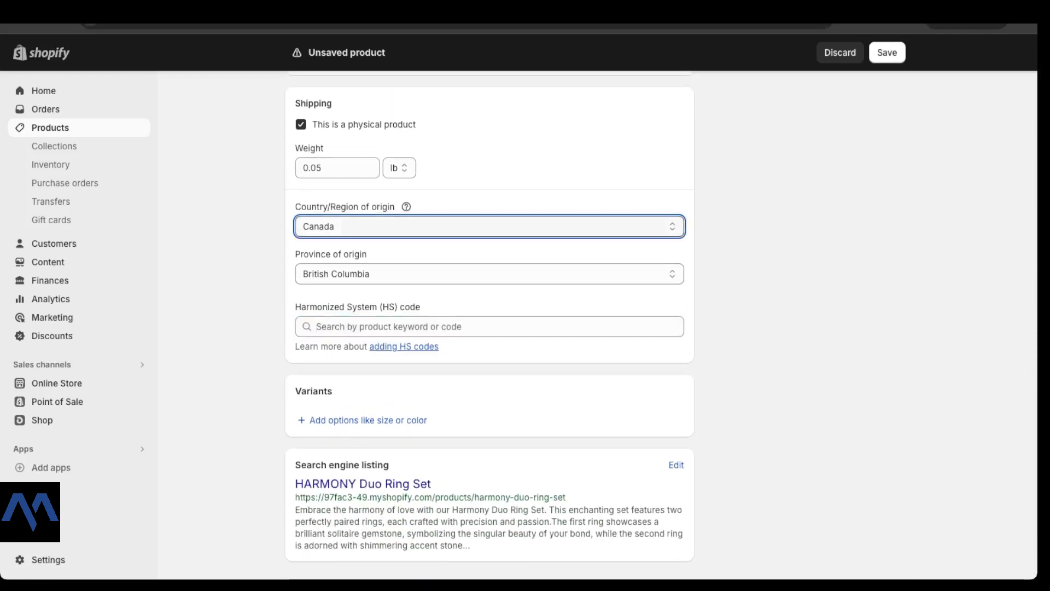
scroll(489, 325, "up", 1)
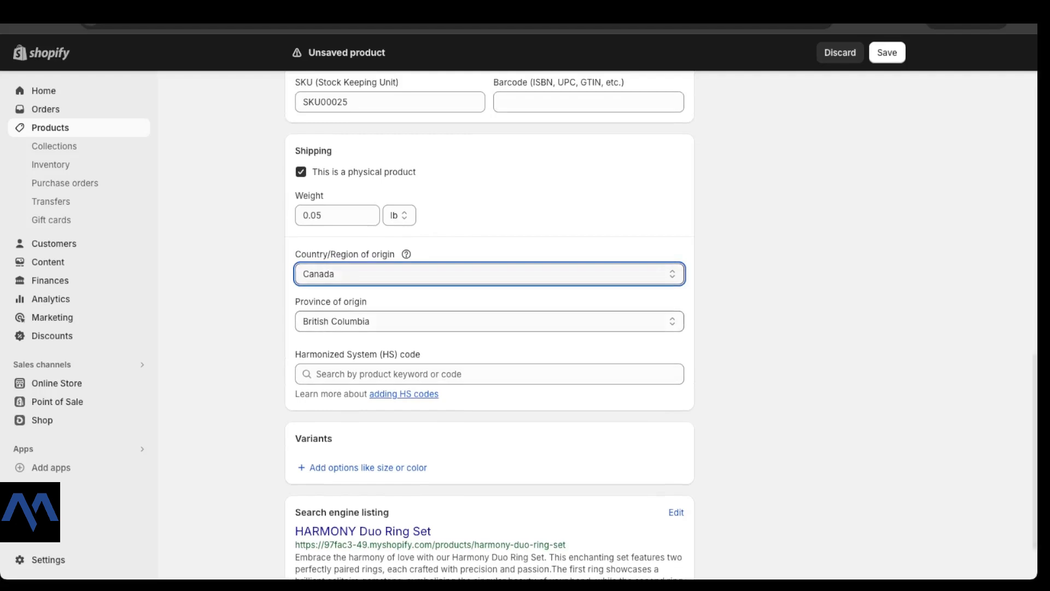
scroll(489, 325, "up", 1)
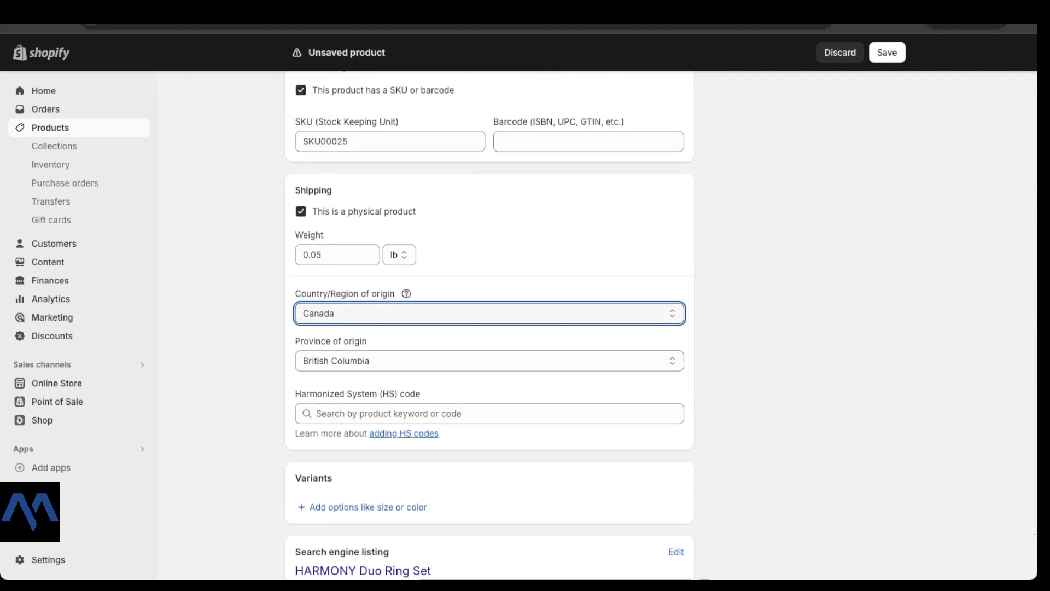
left_click(301, 212)
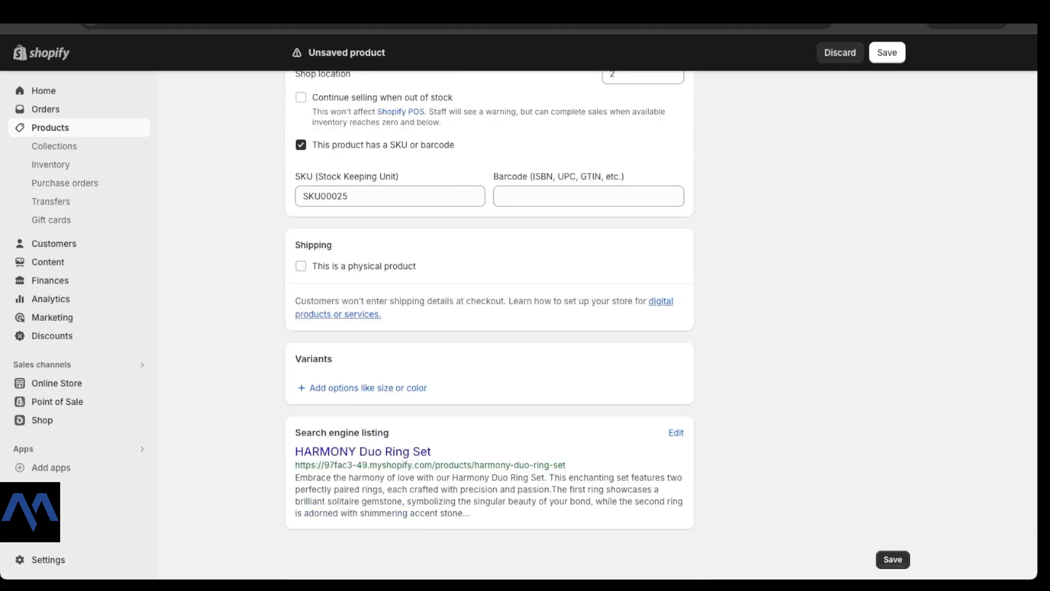
left_click(301, 266)
scroll(490, 328, "down", 2)
left_click(490, 201)
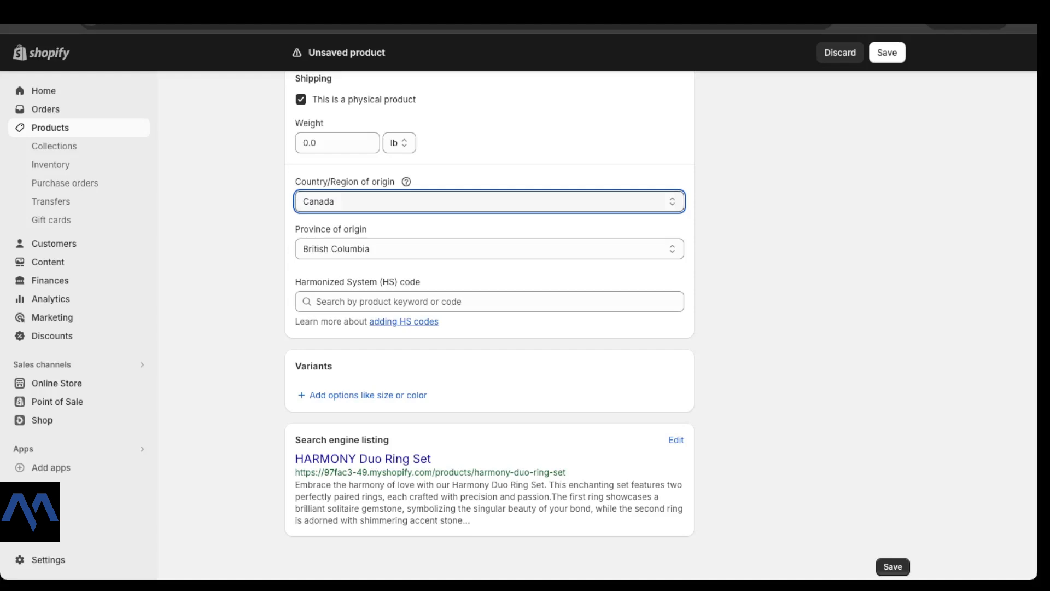
Step: Scroll down to the Variants section
scroll(489, 329, "down", 1)
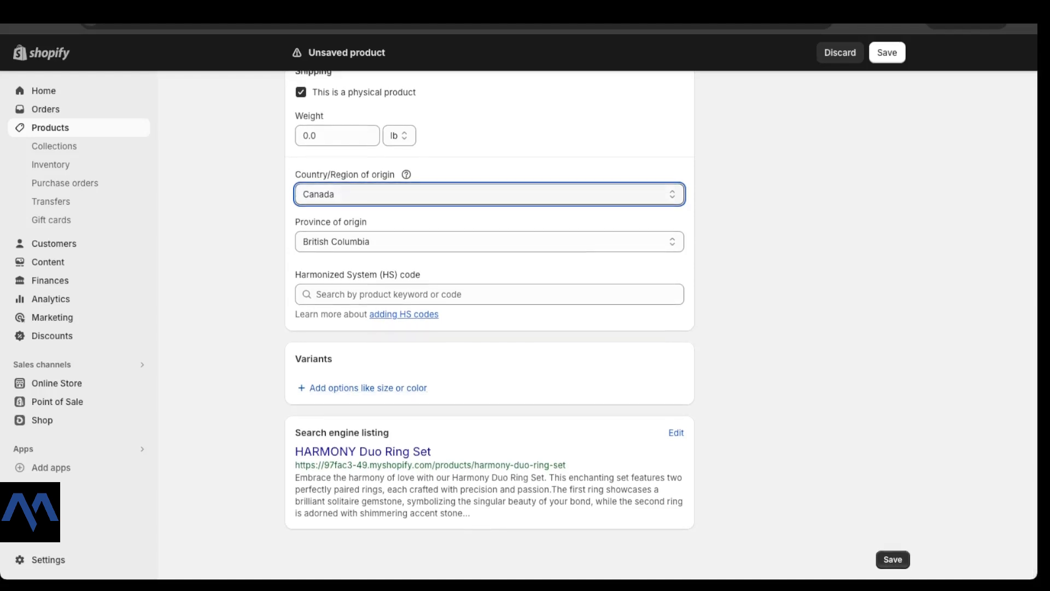
left_click_drag(296, 358, 333, 358)
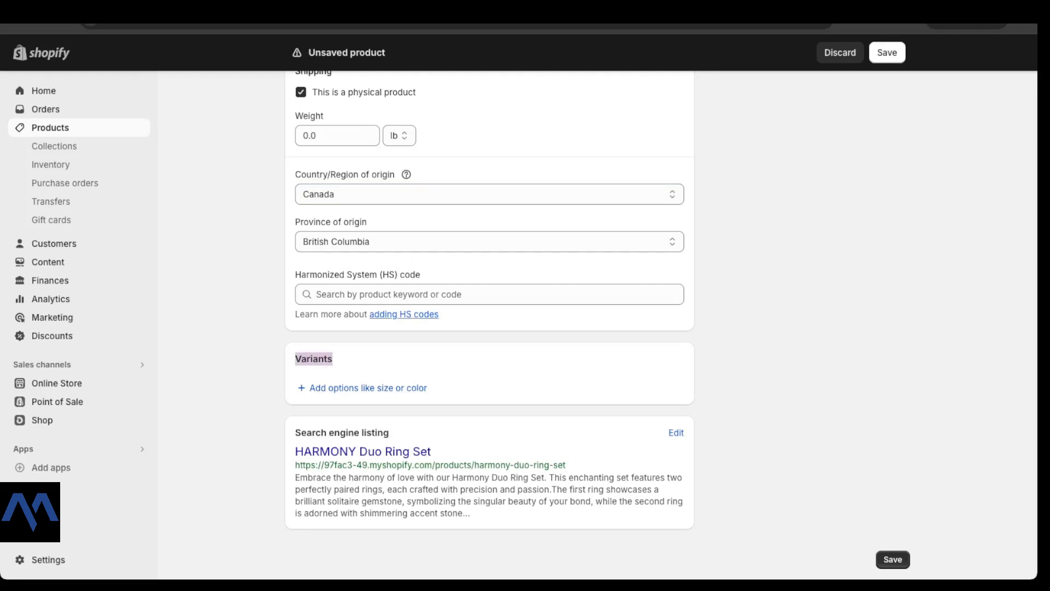
scroll(407, 287, "up", 15)
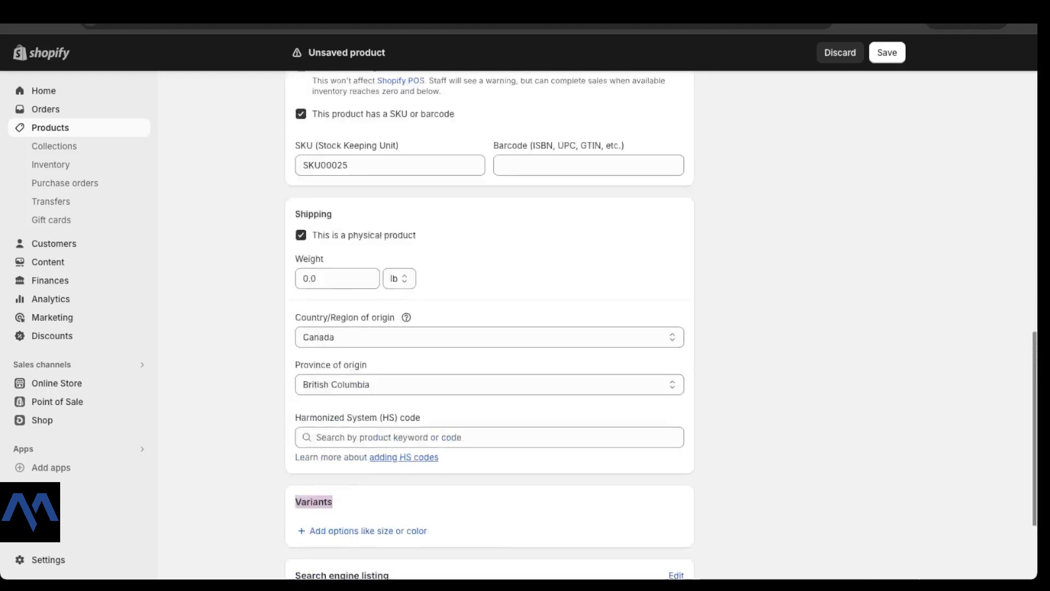
scroll(408, 288, "down", 4)
scroll(407, 288, "down", 1)
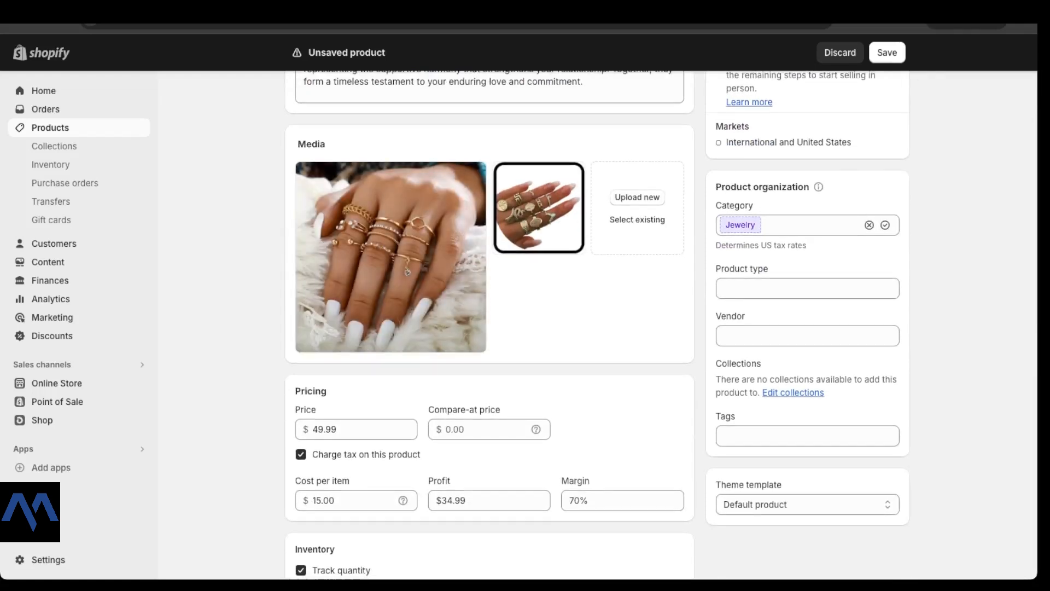
scroll(407, 287, "down", 15)
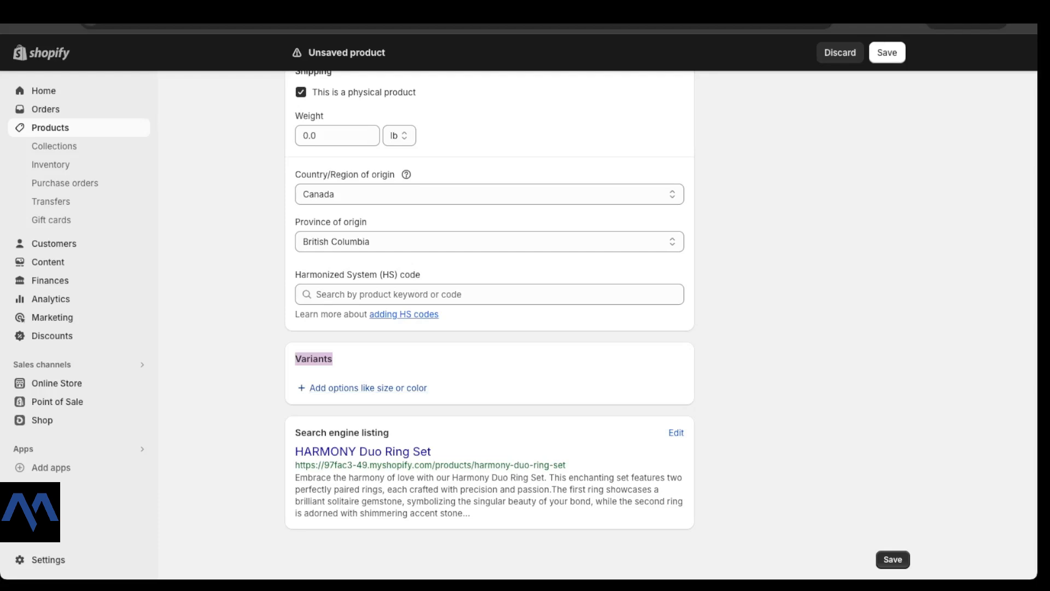
Step: Add a Size option and enter S as its first value
left_click(368, 387)
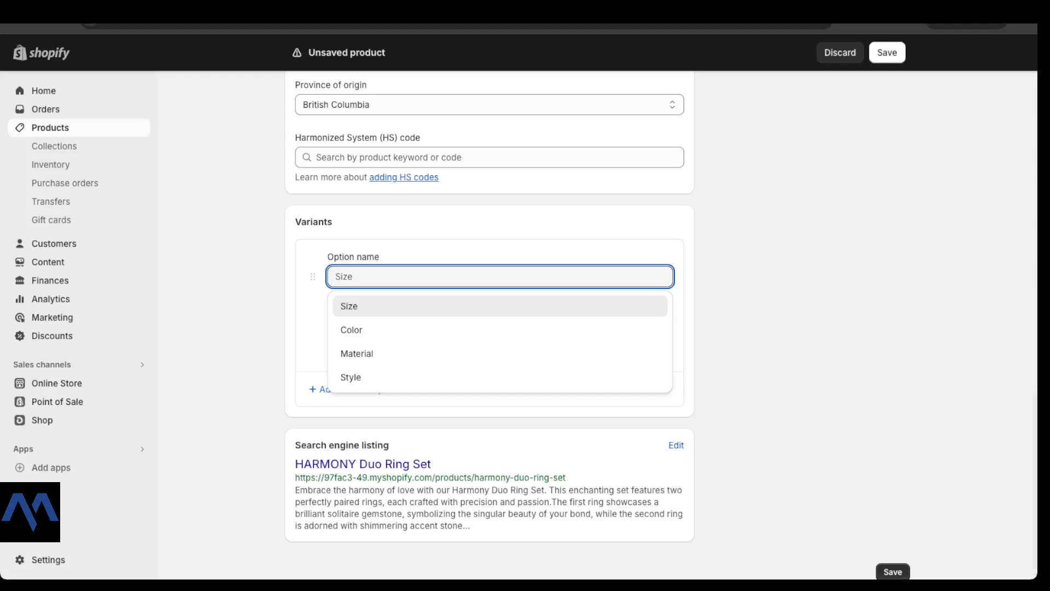
left_click(383, 306)
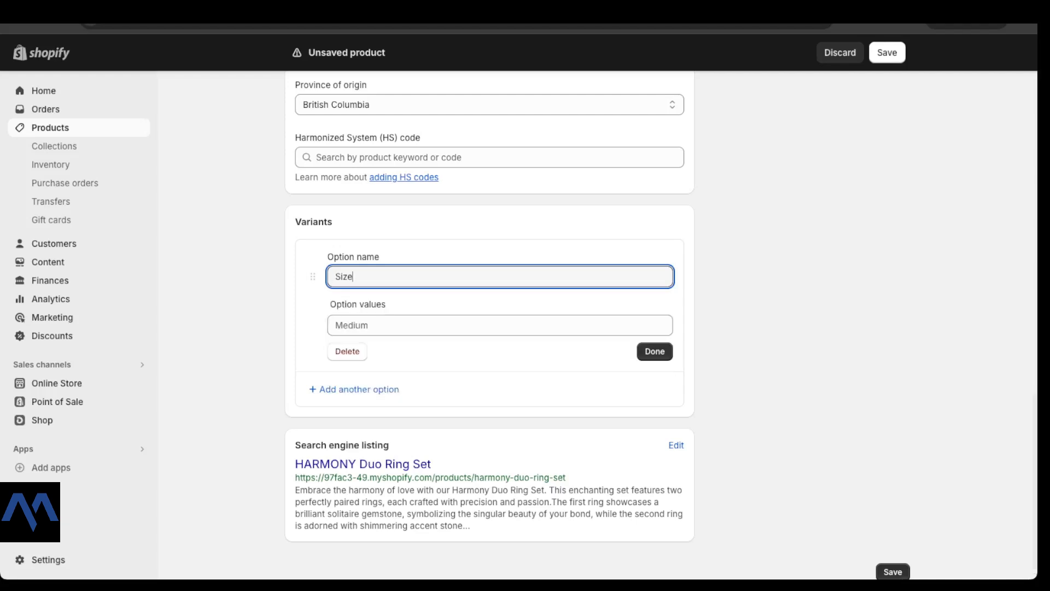
left_click(383, 325)
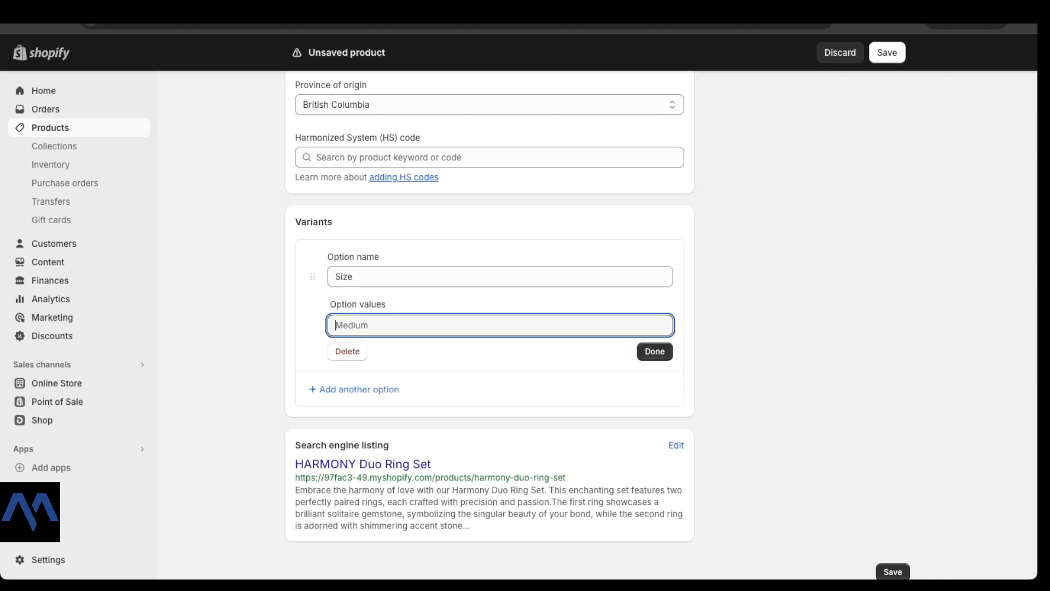
type("mEDIUM")
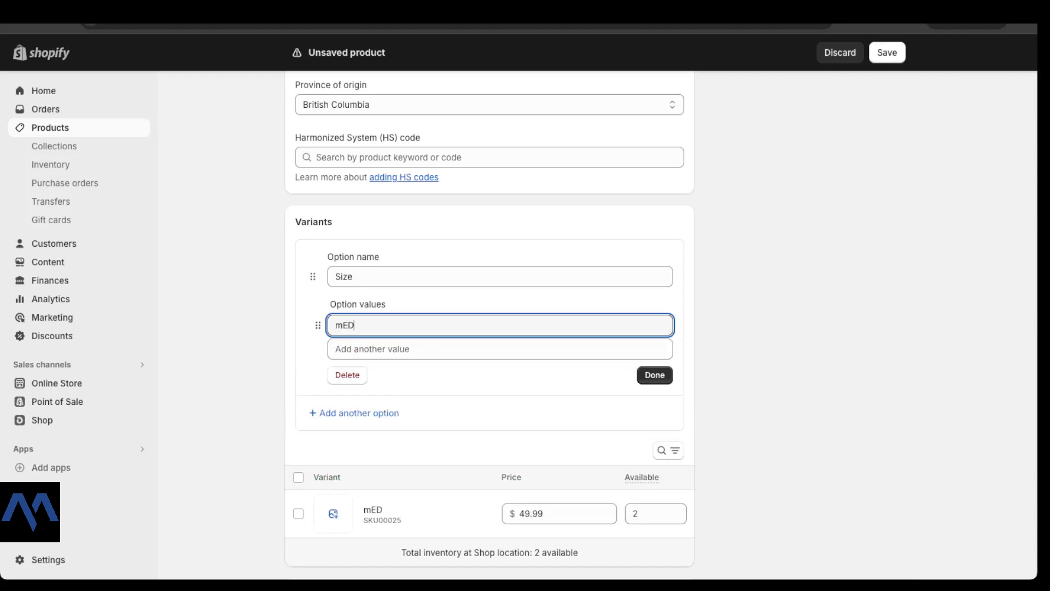
key("BackSpace")
key("BackSpace")
key("BackSpace")
key("BackSpace")
key("BackSpace")
key("BackSpace")
type("Mediu")
key("BackSpace")
key("BackSpace")
key("BackSpace")
key("BackSpace")
key("shift+Left")
type("S")
key("Tab")
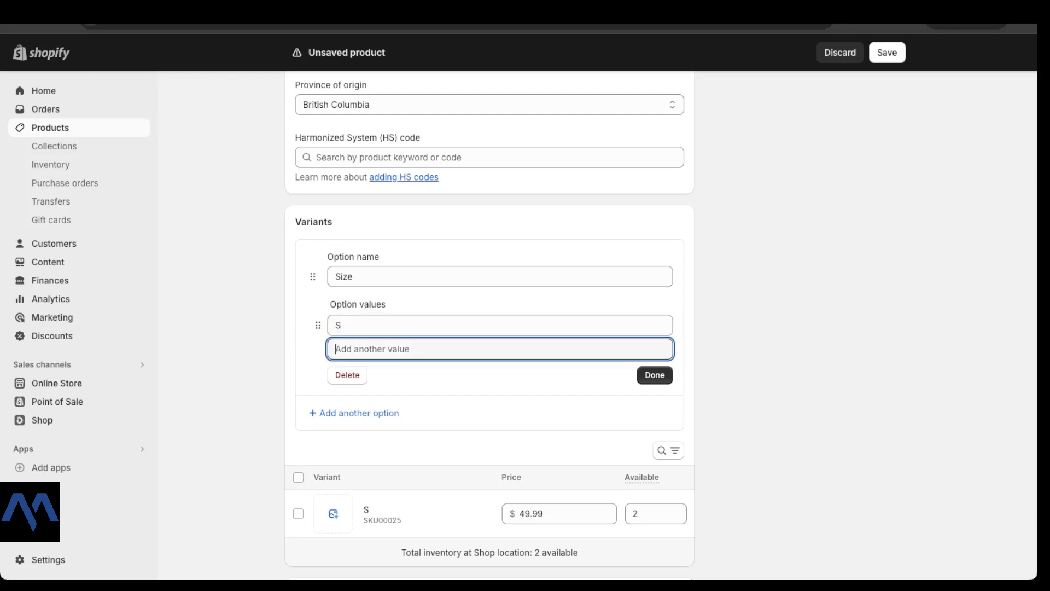
Step: Enter the remaining Size values M, L, XL and XXL
type("M")
key("Tab")
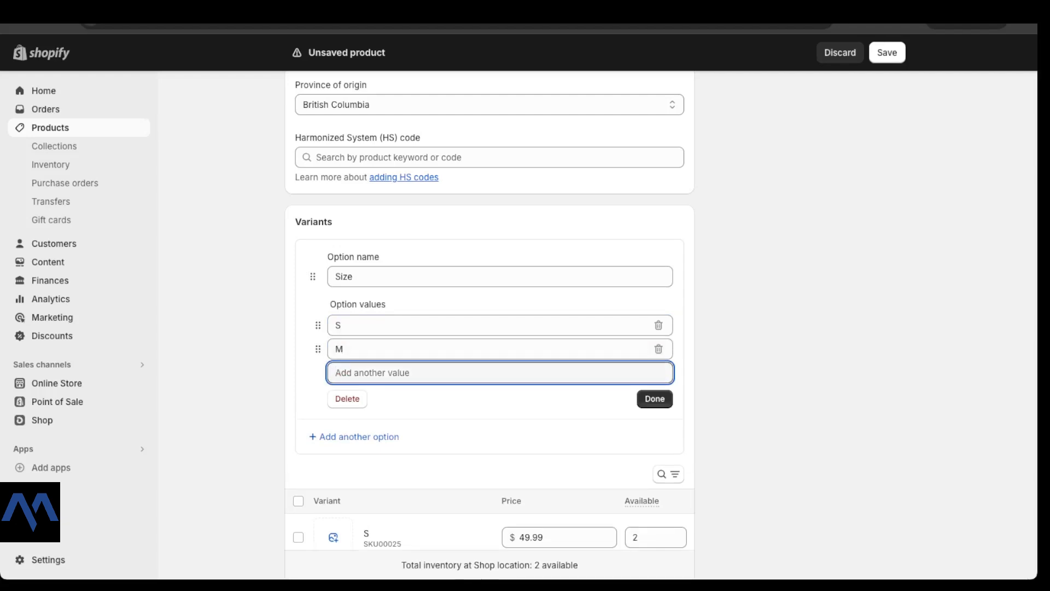
type("L")
key("Tab")
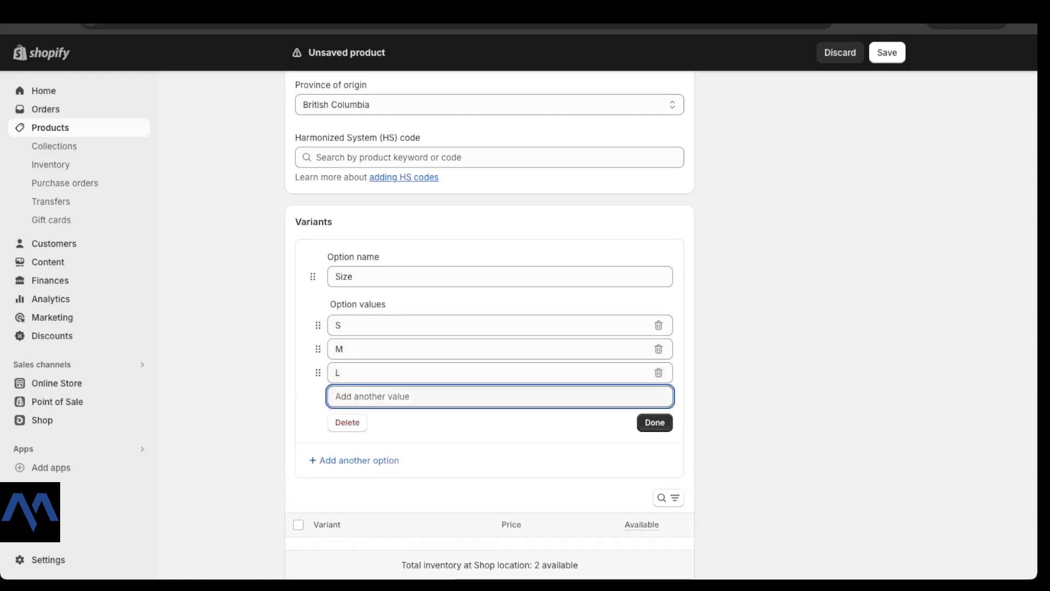
type("XL")
key("Tab")
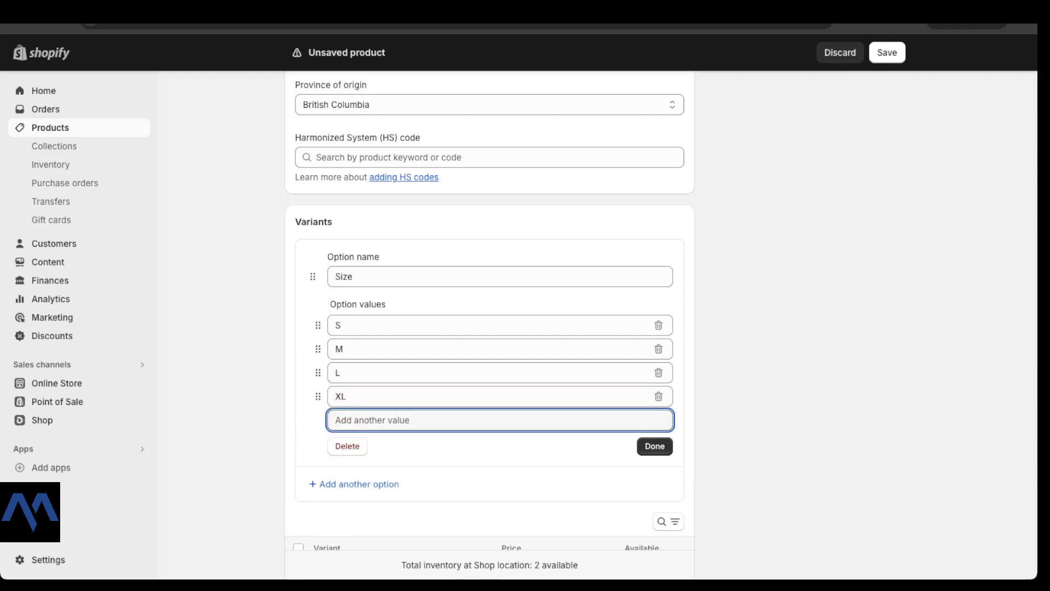
type("XXL")
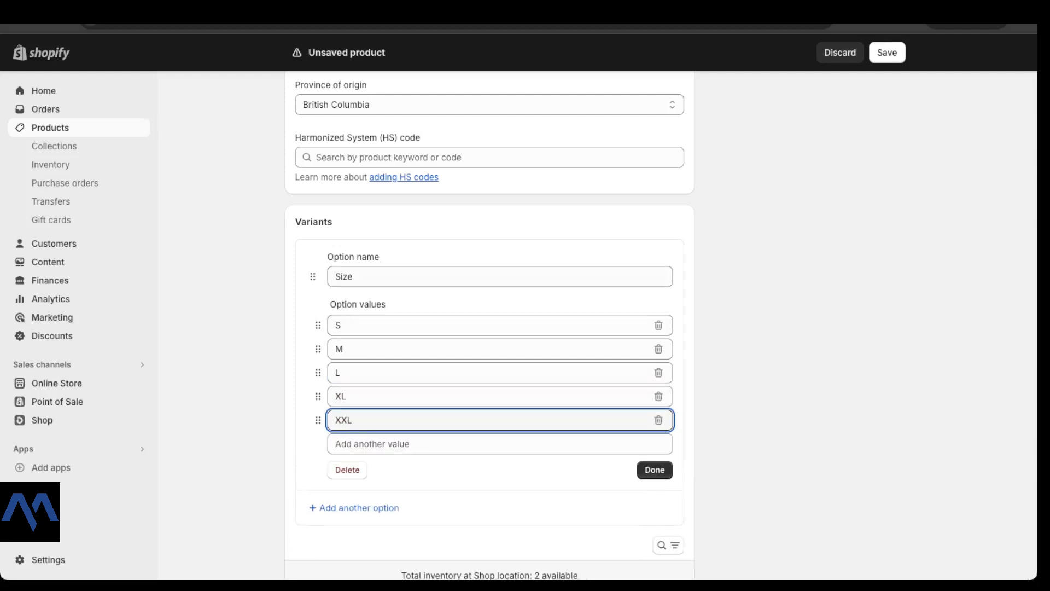
scroll(489, 328, "down", 2)
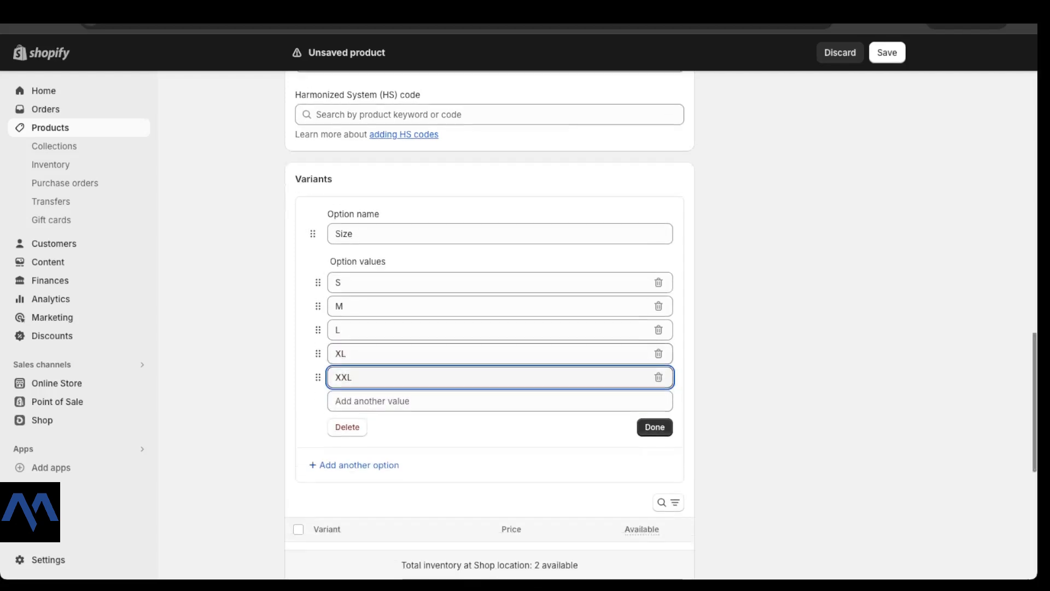
Step: Finish the Size option, generating five size variants at $49.99
left_click(655, 396)
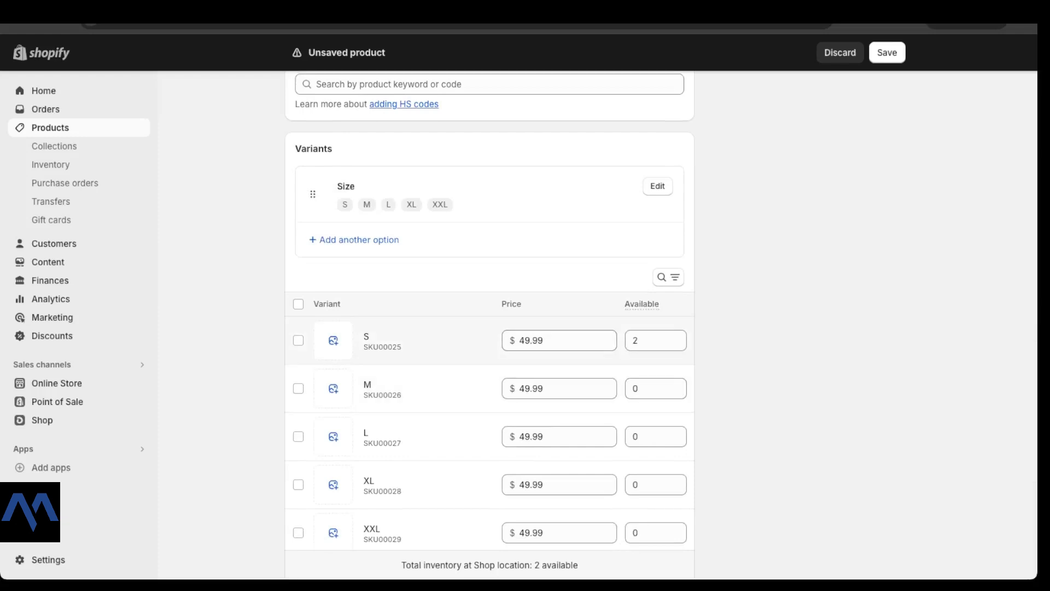
scroll(490, 331, "down", 2)
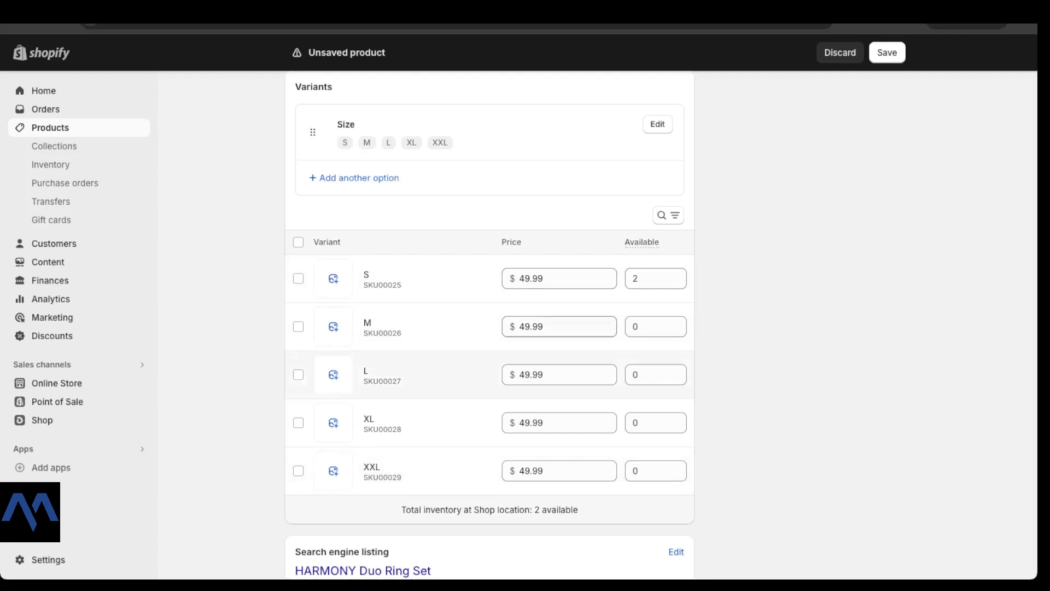
scroll(382, 423, "down", 1)
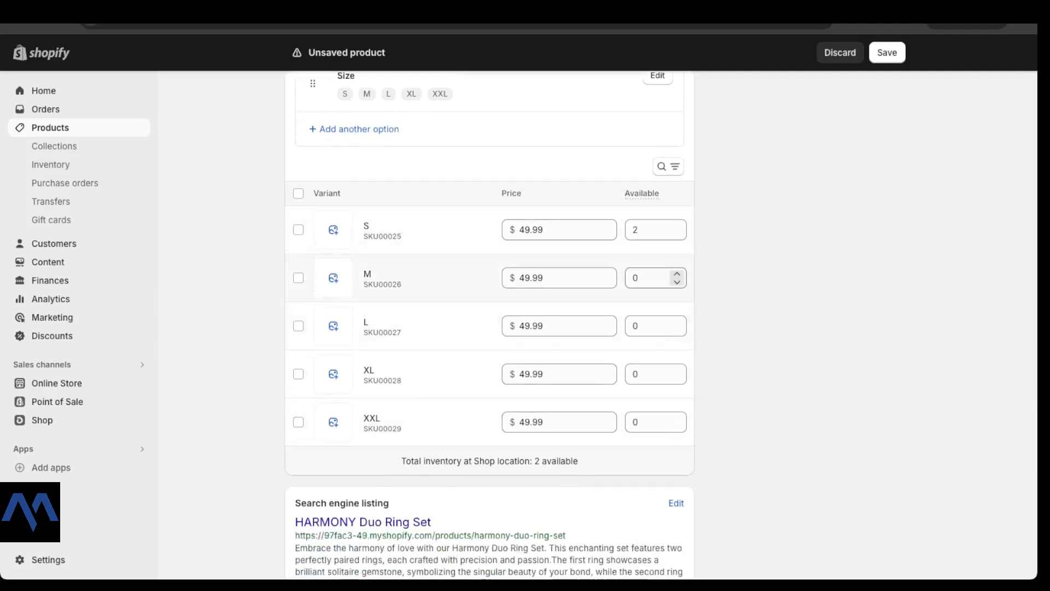
Step: Stock 10 units of size S and 110 units of size M
left_click(648, 278)
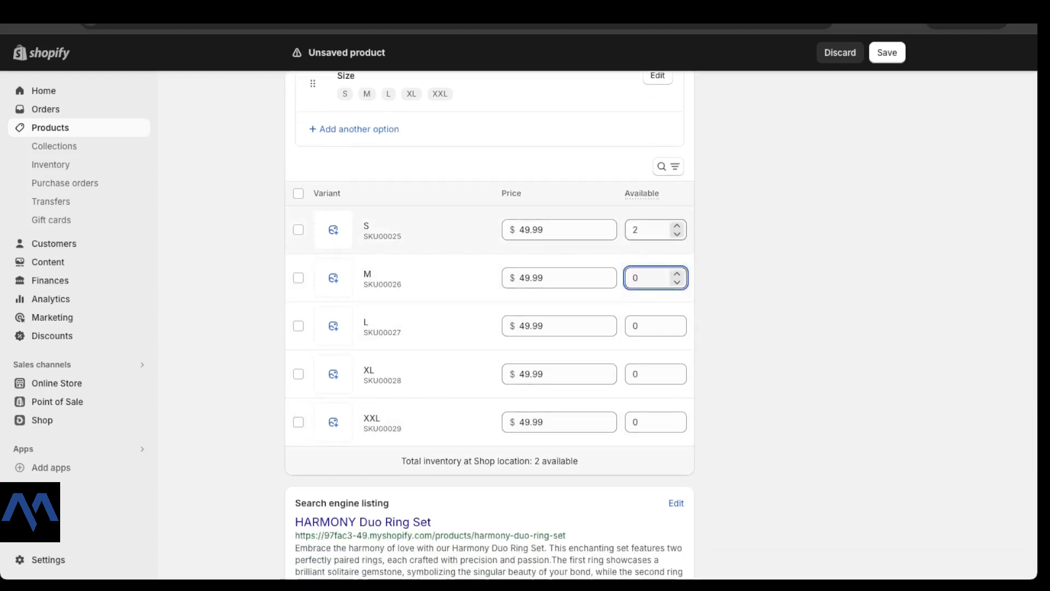
left_click(636, 230)
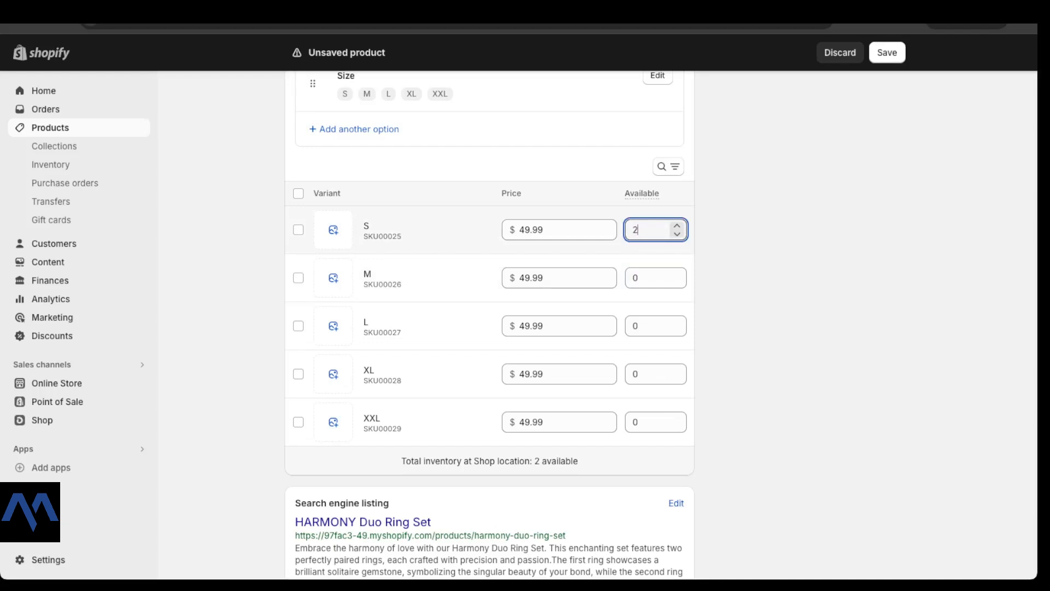
key("BackSpace")
type("10")
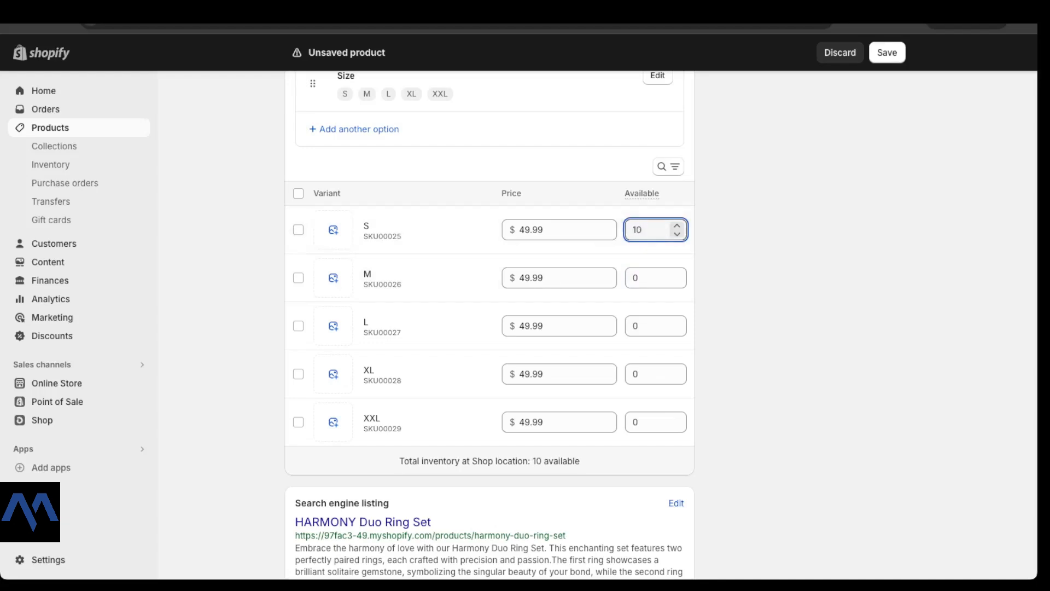
left_click(635, 278)
type("1")
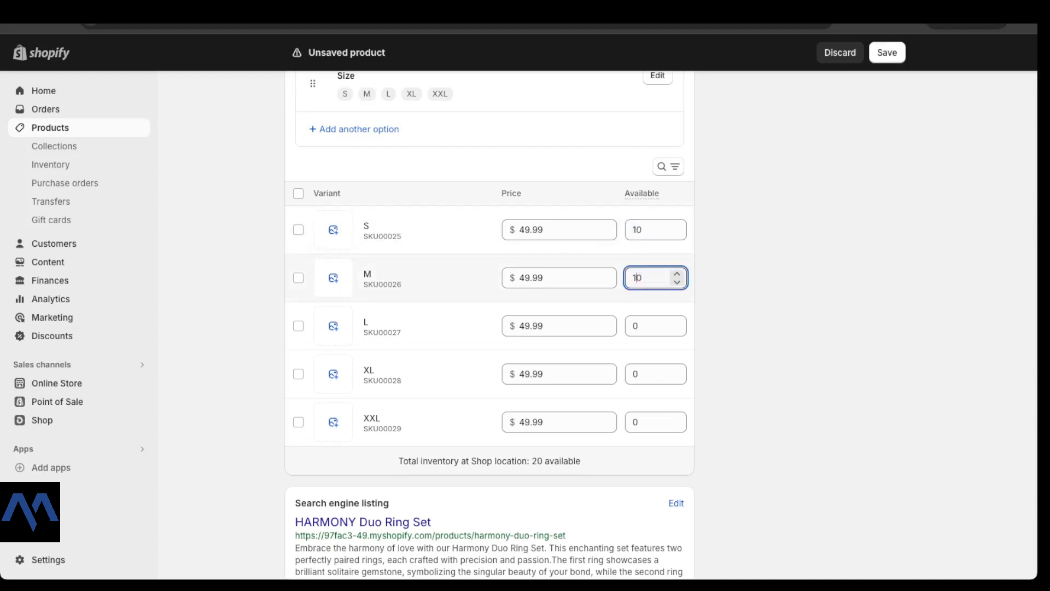
type("1")
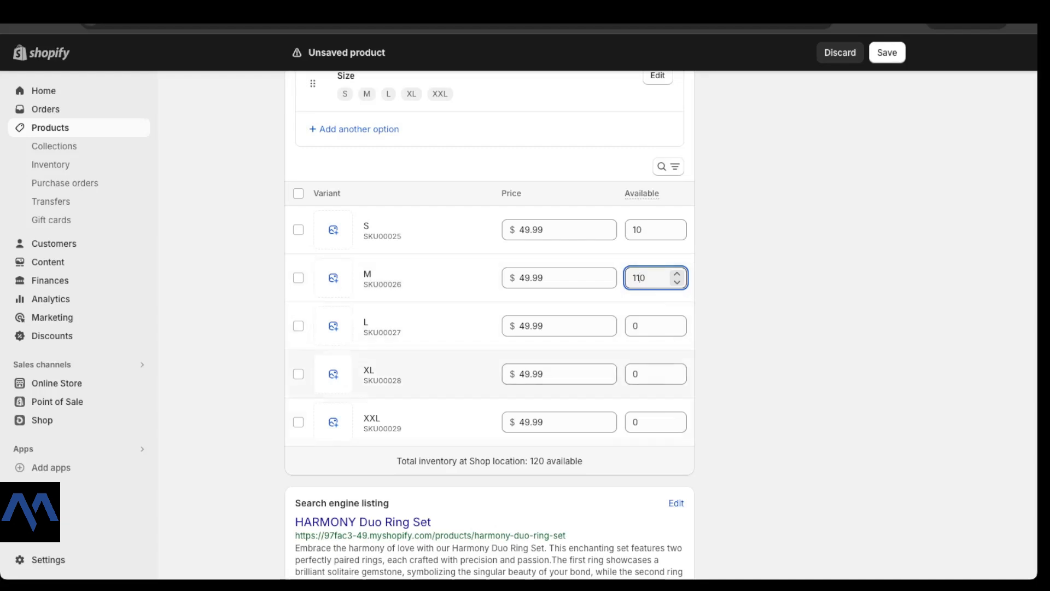
left_click(634, 326)
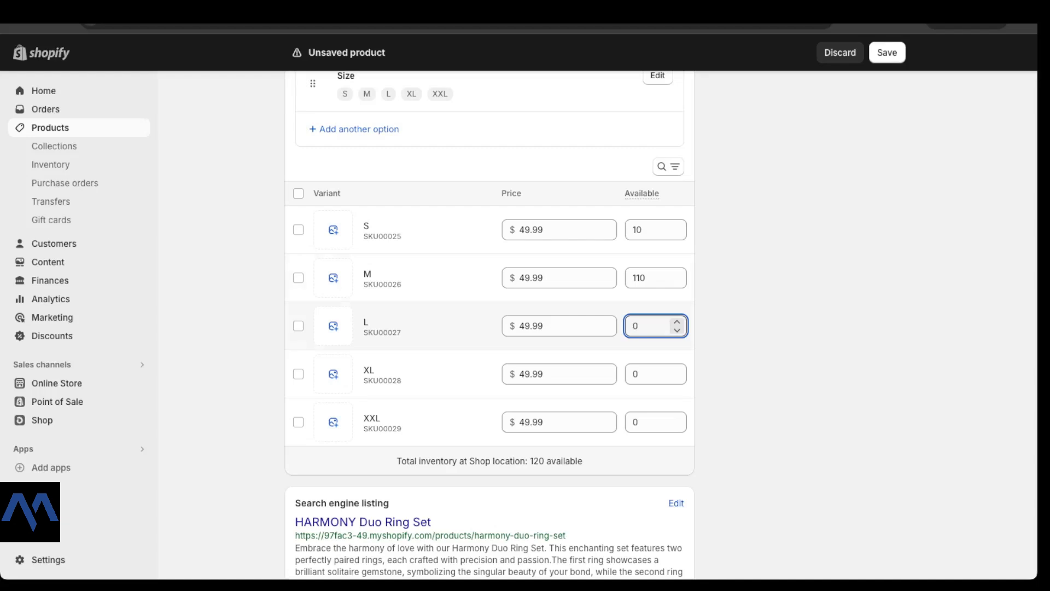
scroll(489, 329, "up", 2)
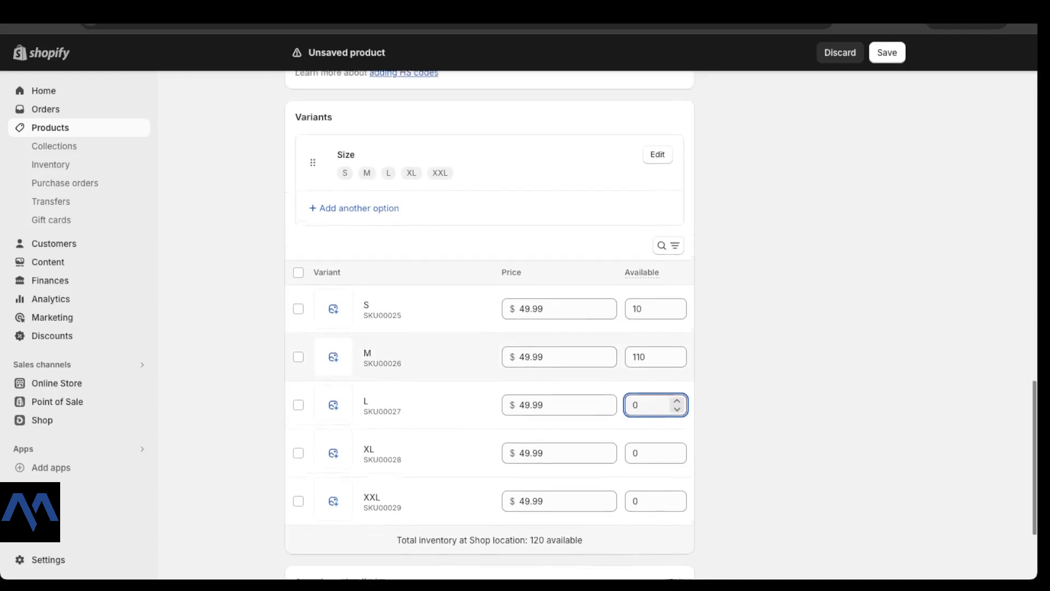
scroll(490, 328, "down", 2)
scroll(490, 328, "down", 1)
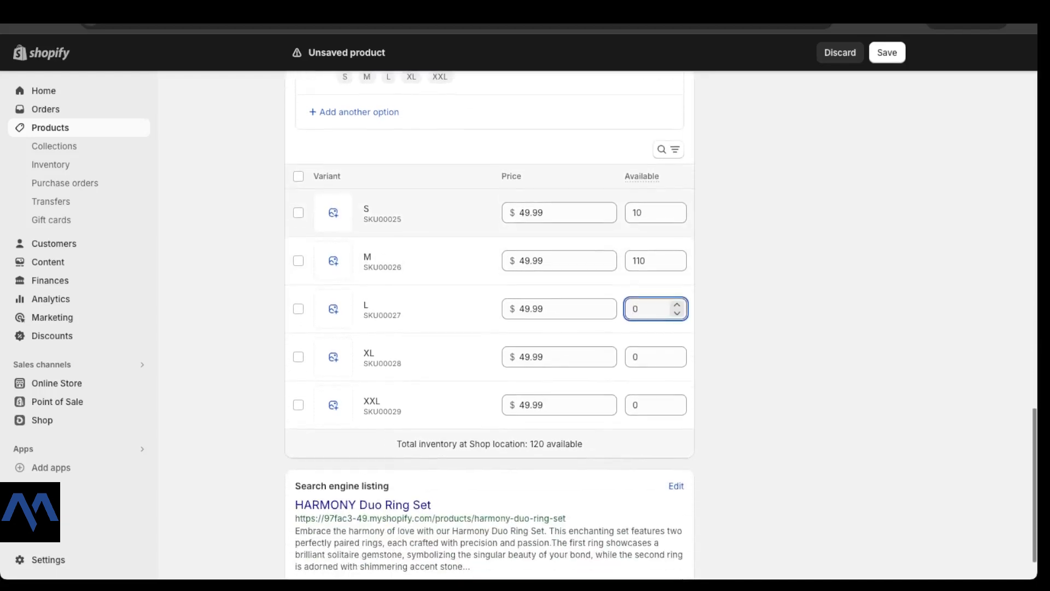
scroll(489, 328, "up", 2)
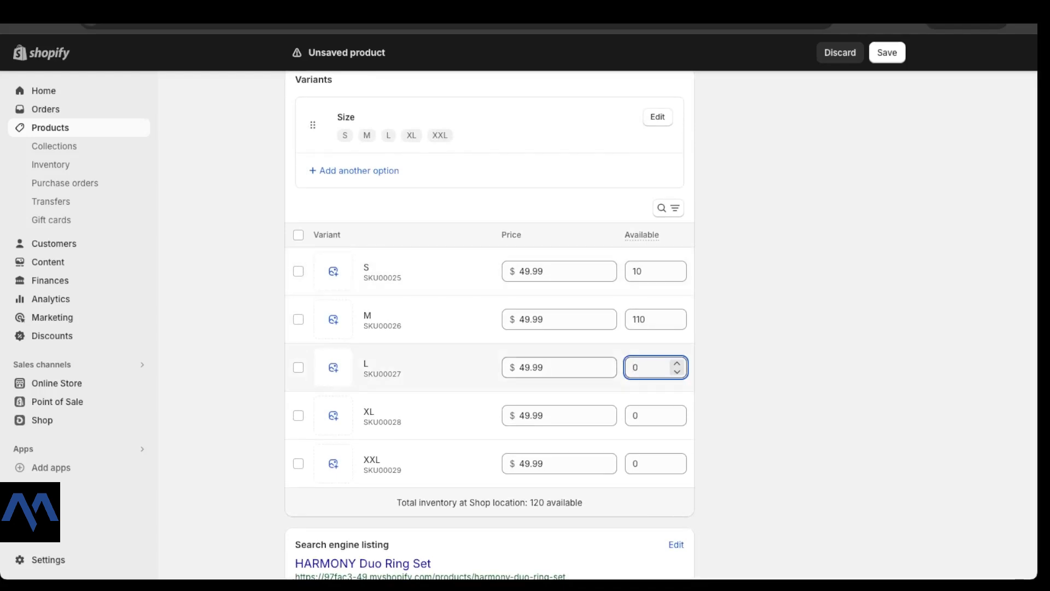
Step: Add a Color option with the values Black and Pink
left_click(358, 170)
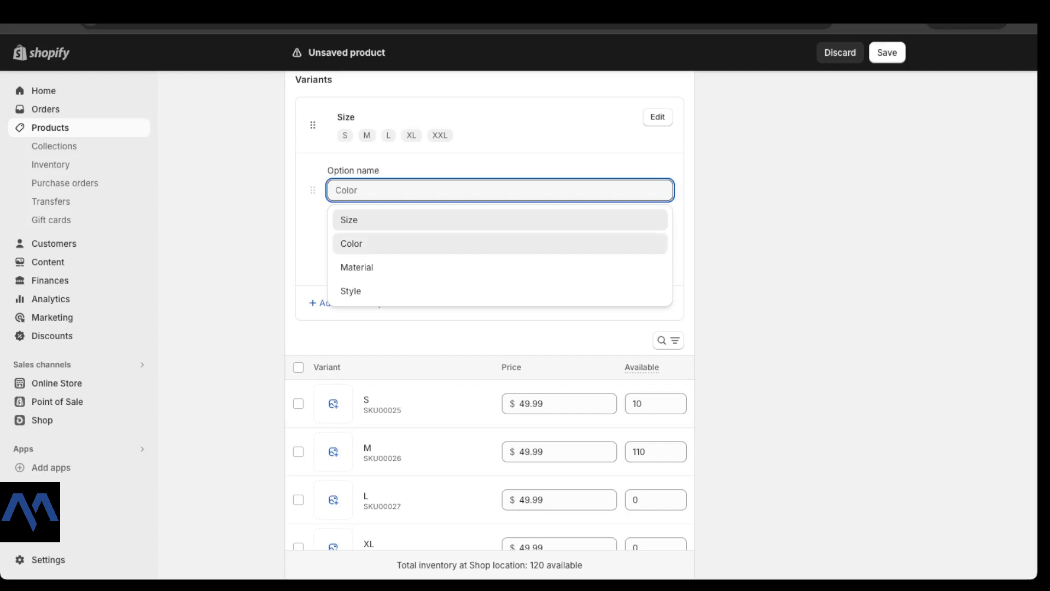
left_click(353, 243)
left_click(353, 239)
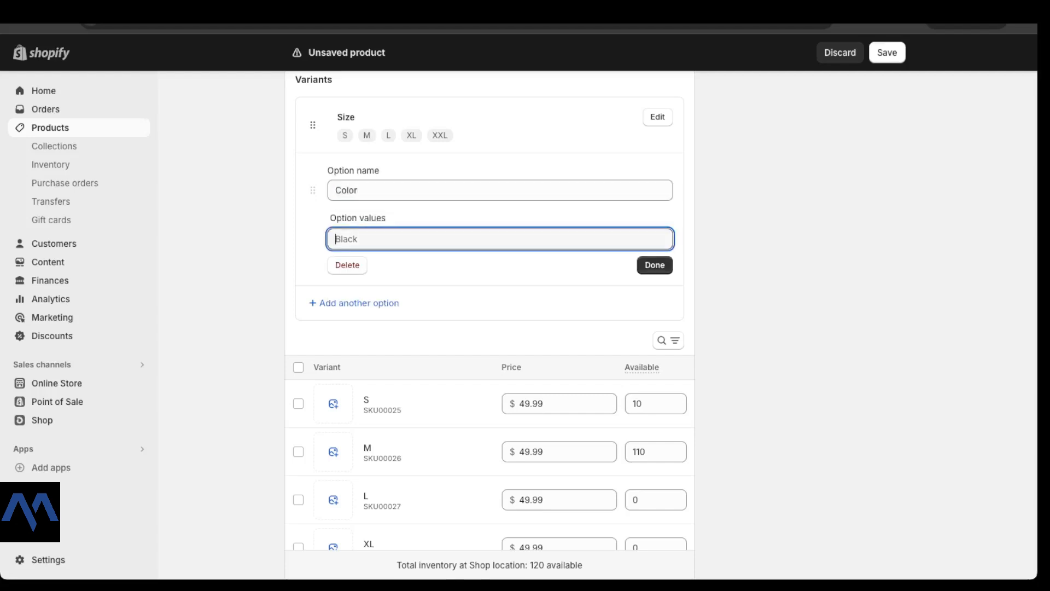
type("Black")
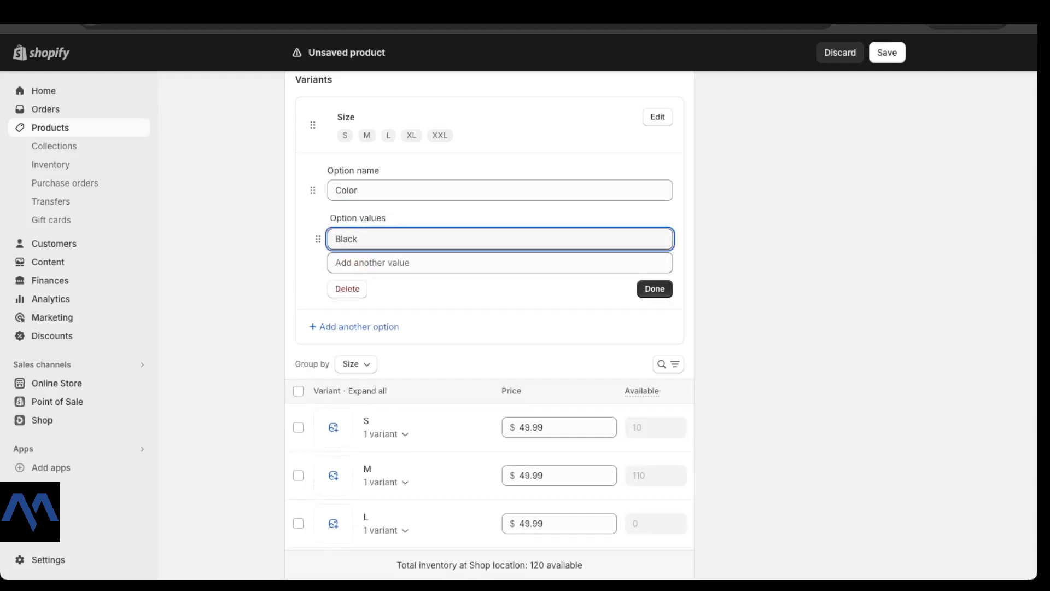
left_click(372, 263)
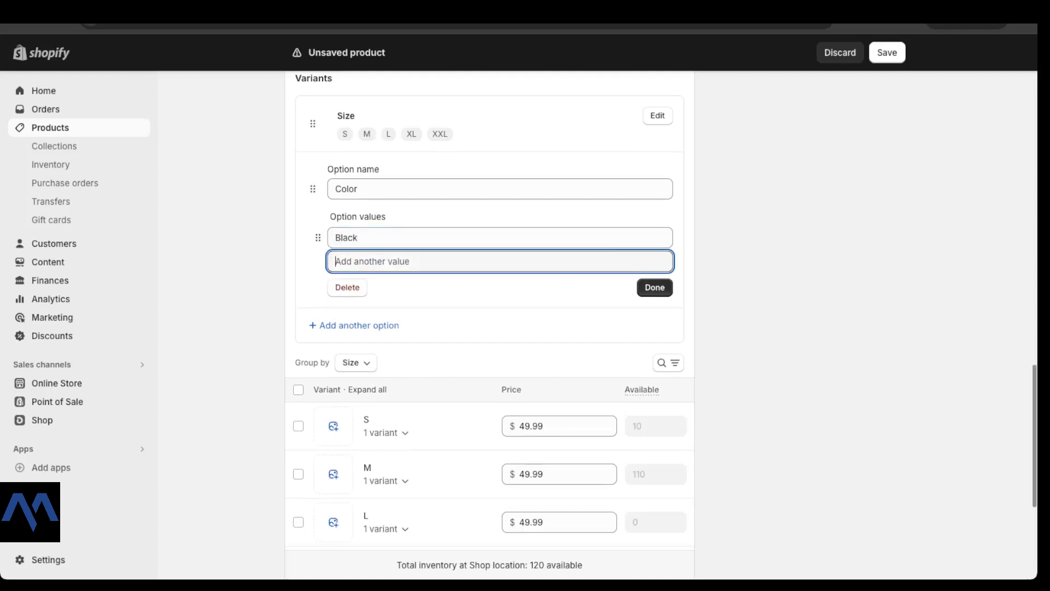
type("Pink")
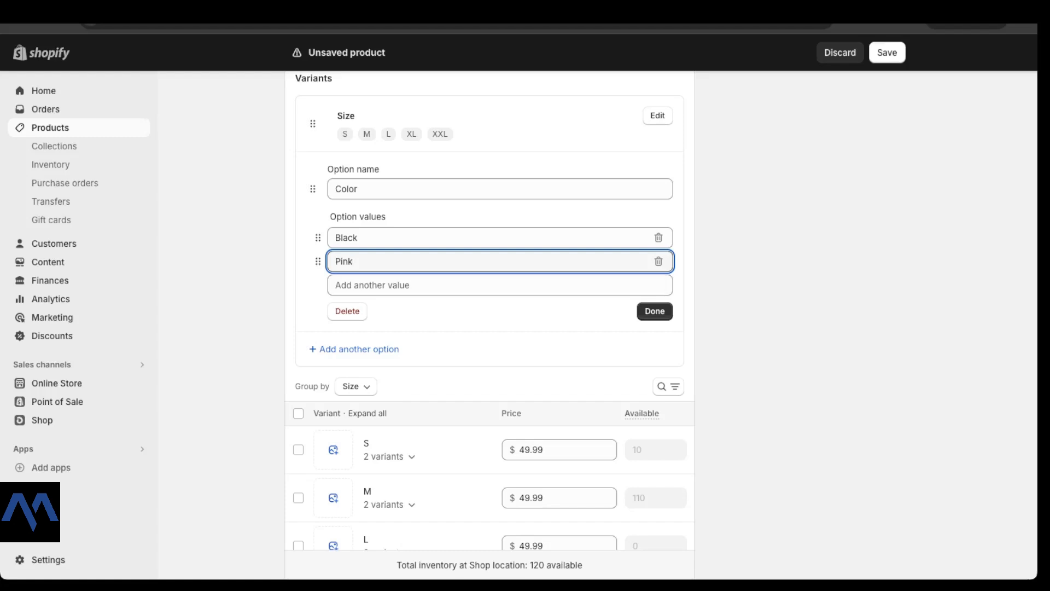
left_click(655, 312)
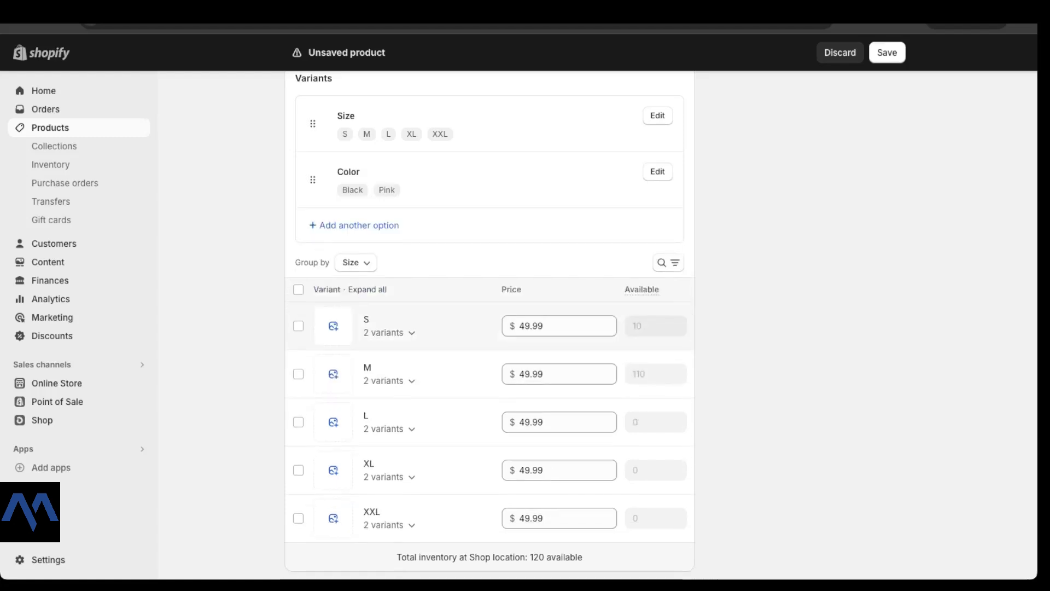
Step: Expand the S, M and L size groups to view their Black and Pink variants
scroll(490, 325, "down", 1)
scroll(490, 325, "down", 1)
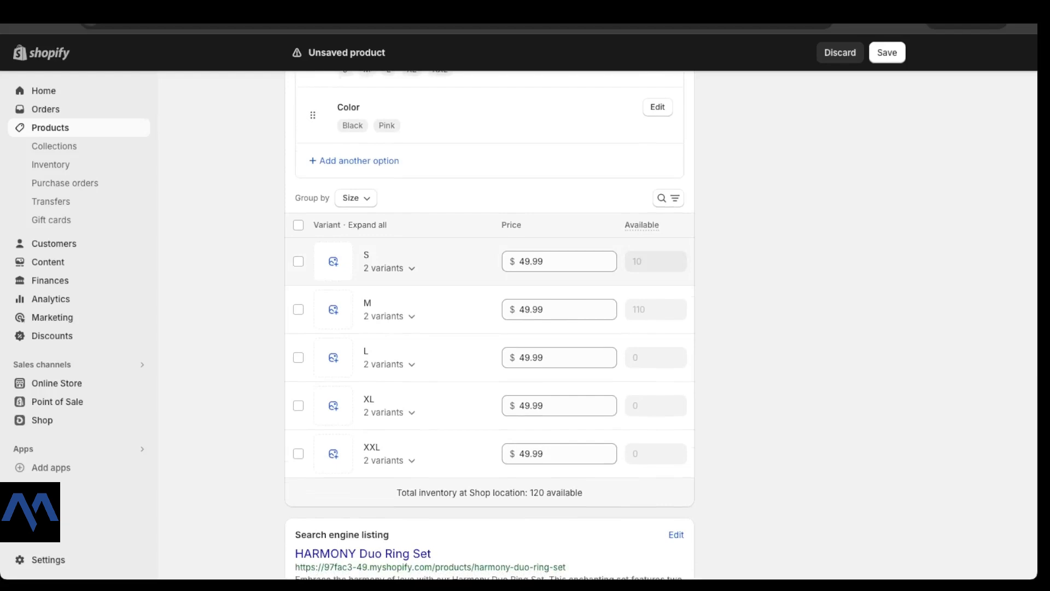
left_click(390, 268)
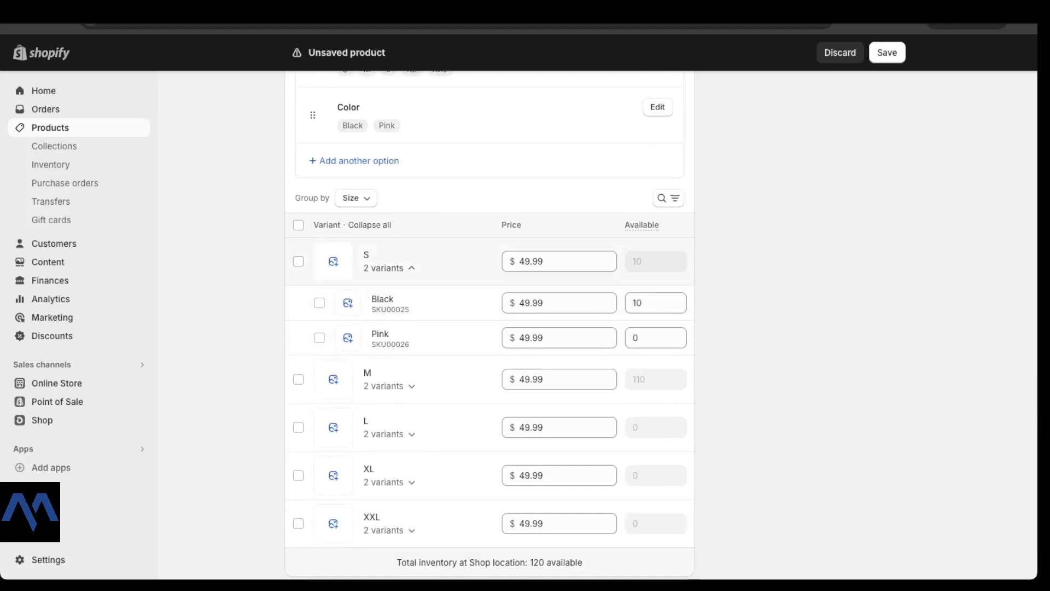
left_click(389, 268)
left_click(390, 316)
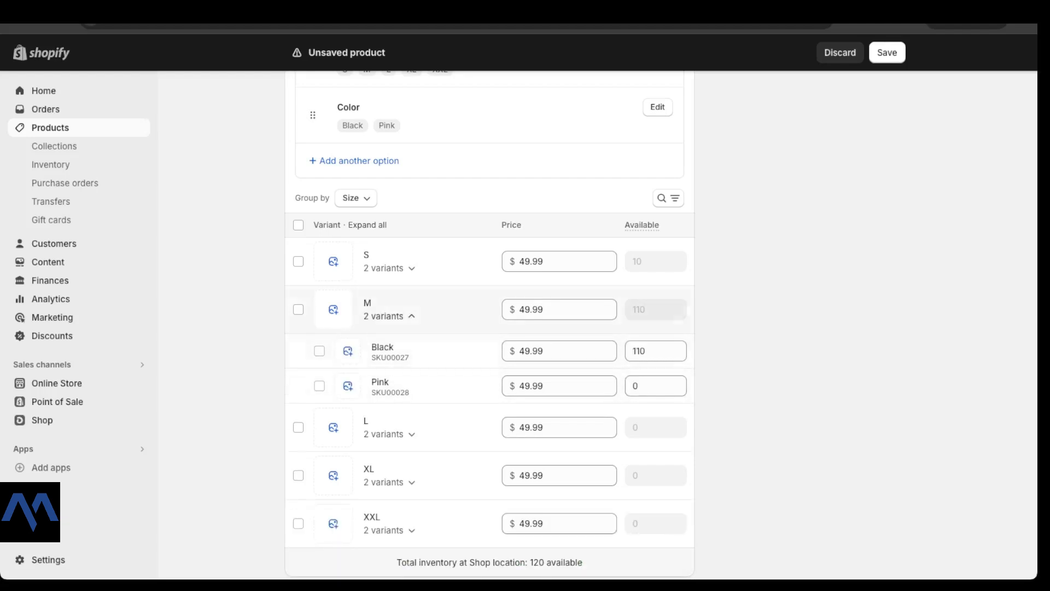
left_click(389, 316)
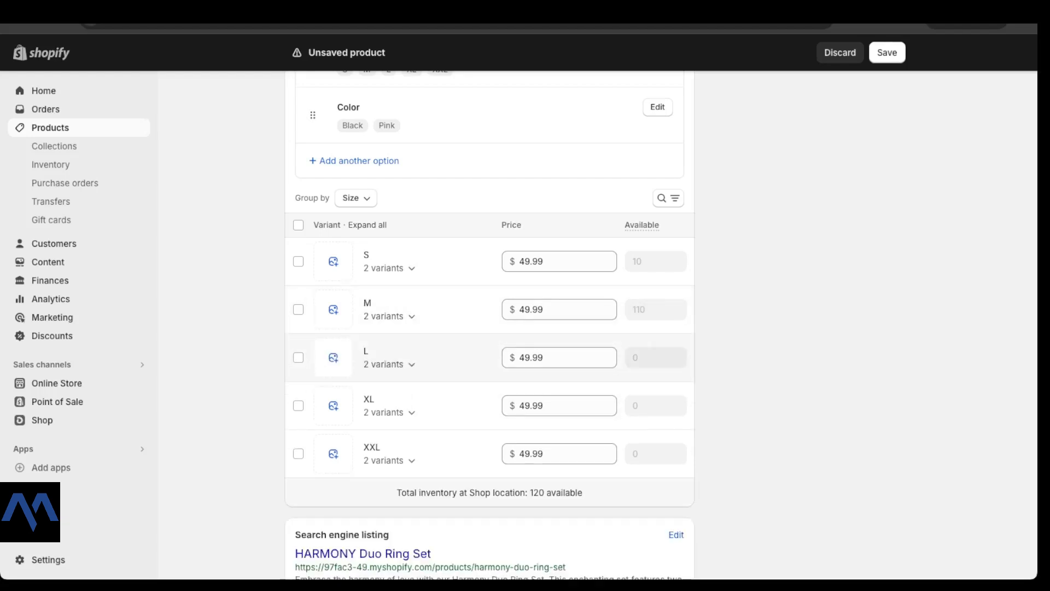
left_click(389, 365)
scroll(392, 370, "down", 1)
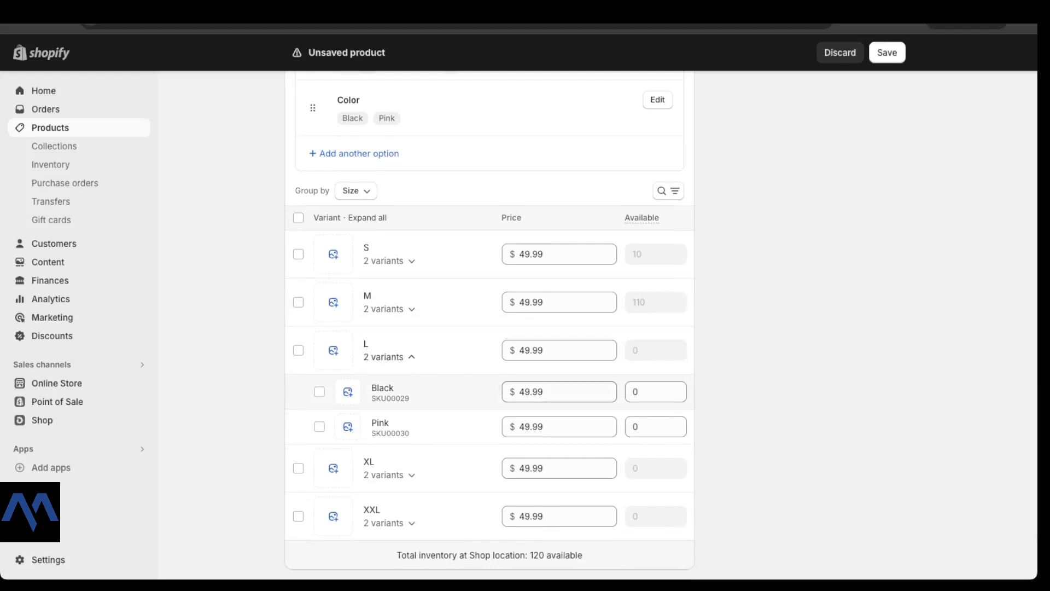
Step: Set L Black to 20 and L Pink to 100 available, then collapse the L group
left_click(635, 391)
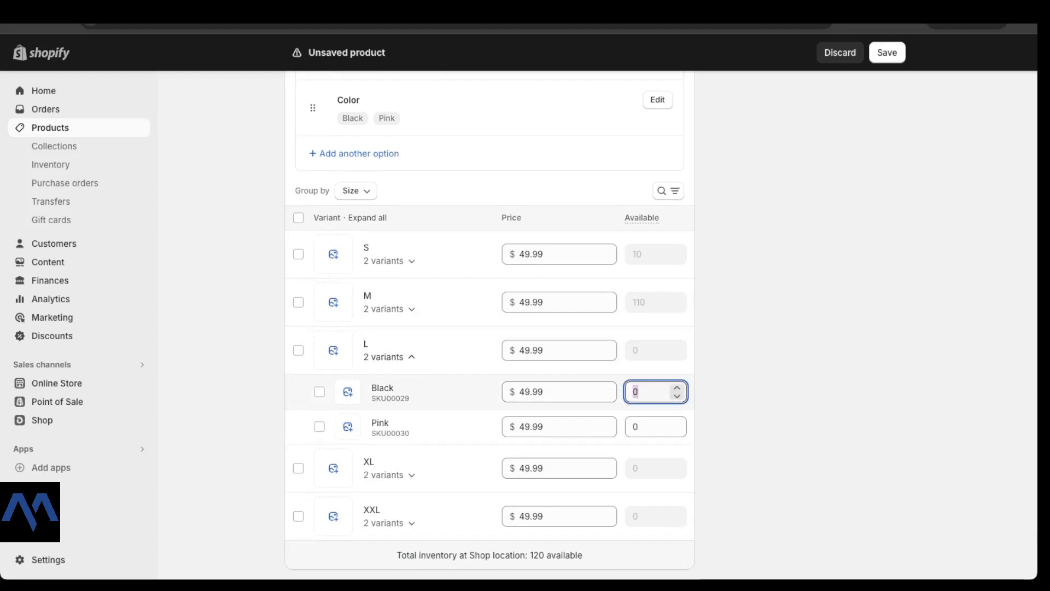
double_click(636, 392)
type("20")
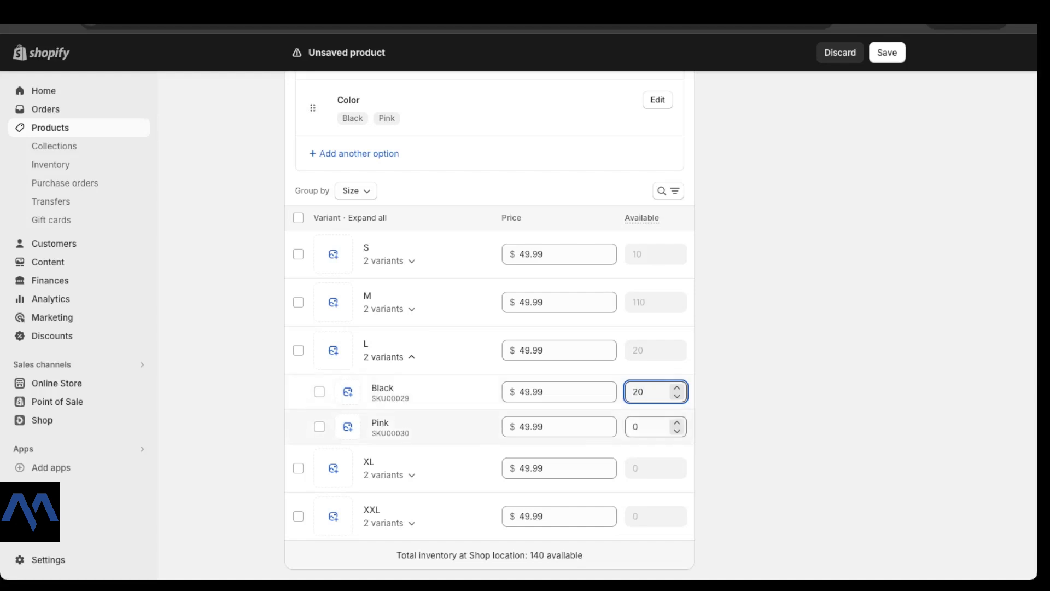
left_click(635, 426)
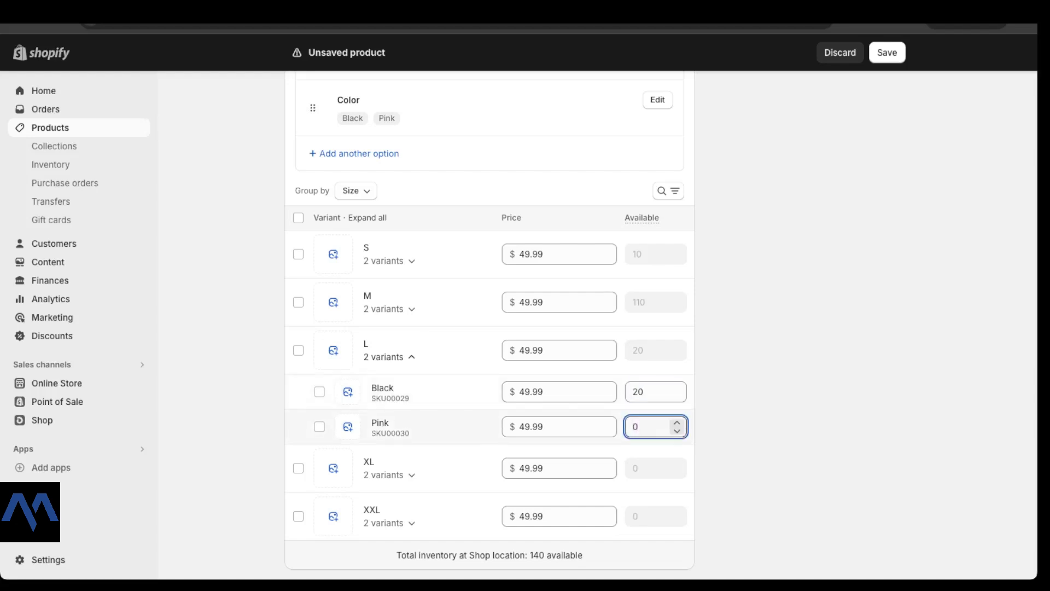
type("100")
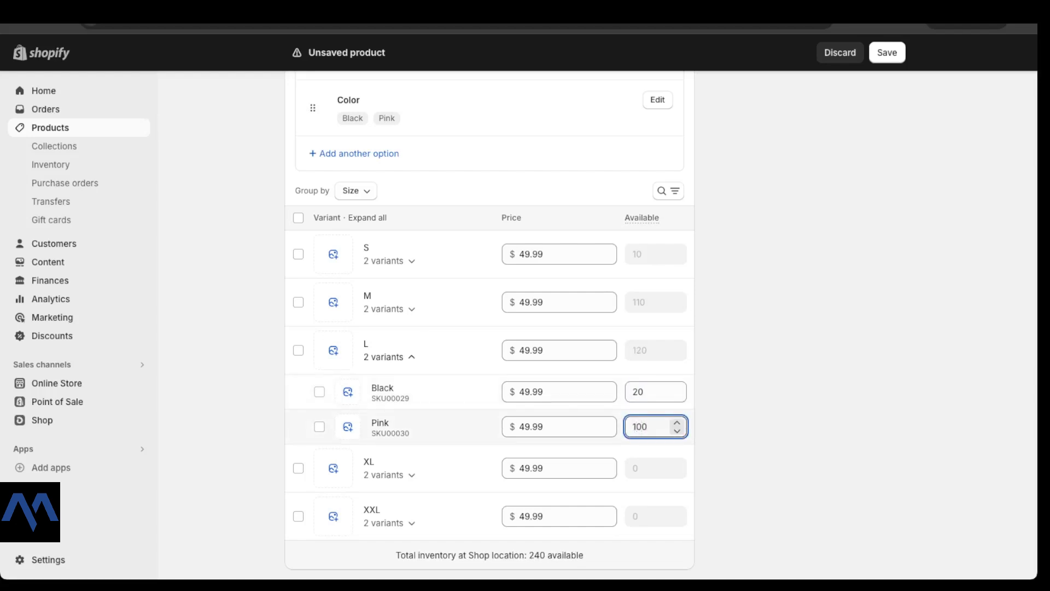
left_click(390, 356)
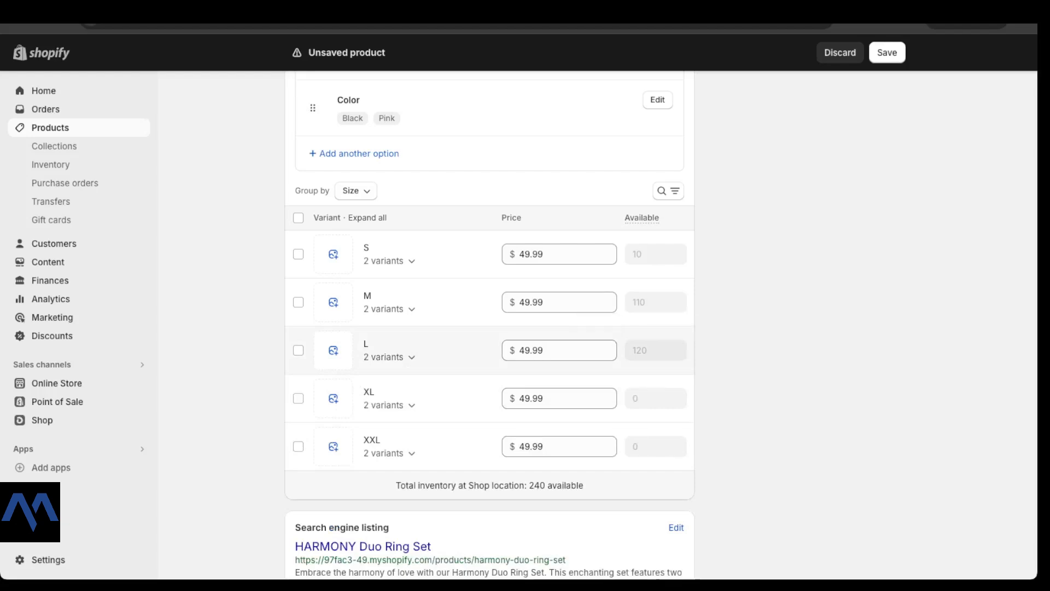
left_click(389, 357)
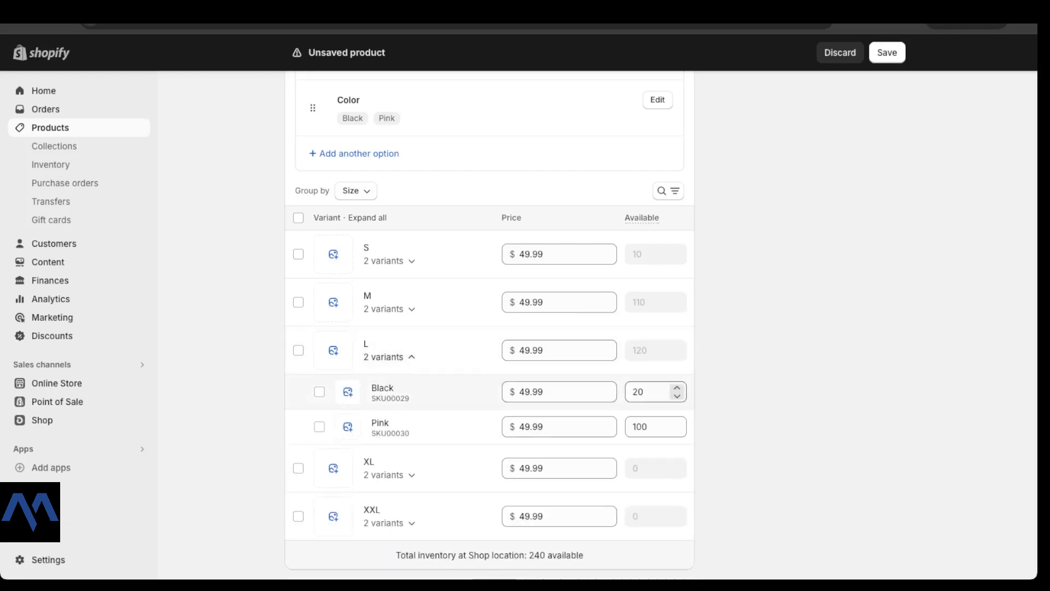
left_click(389, 356)
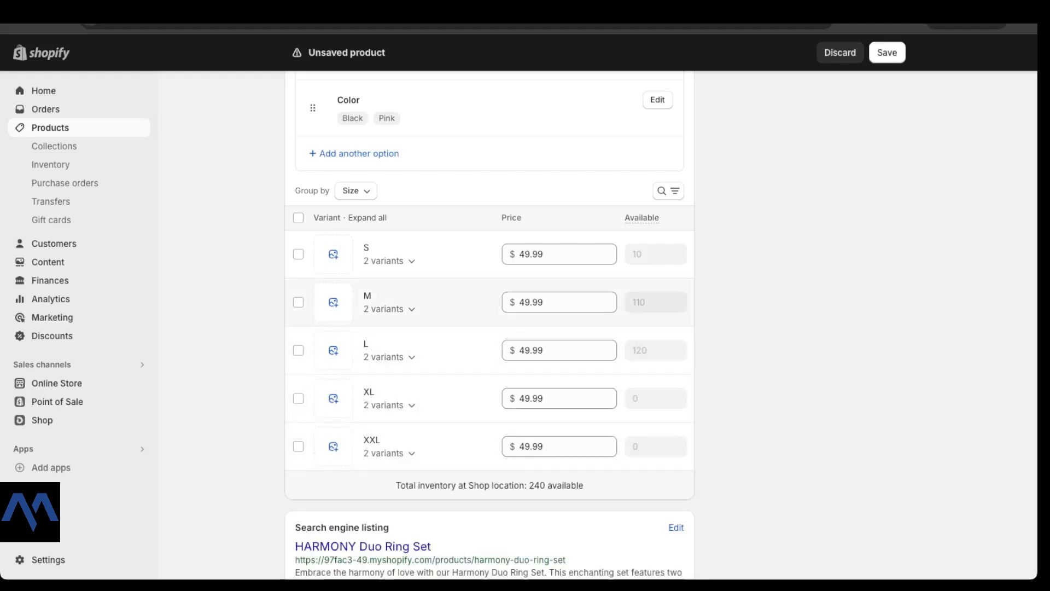
scroll(492, 398, "down", 1)
scroll(490, 328, "up", 2)
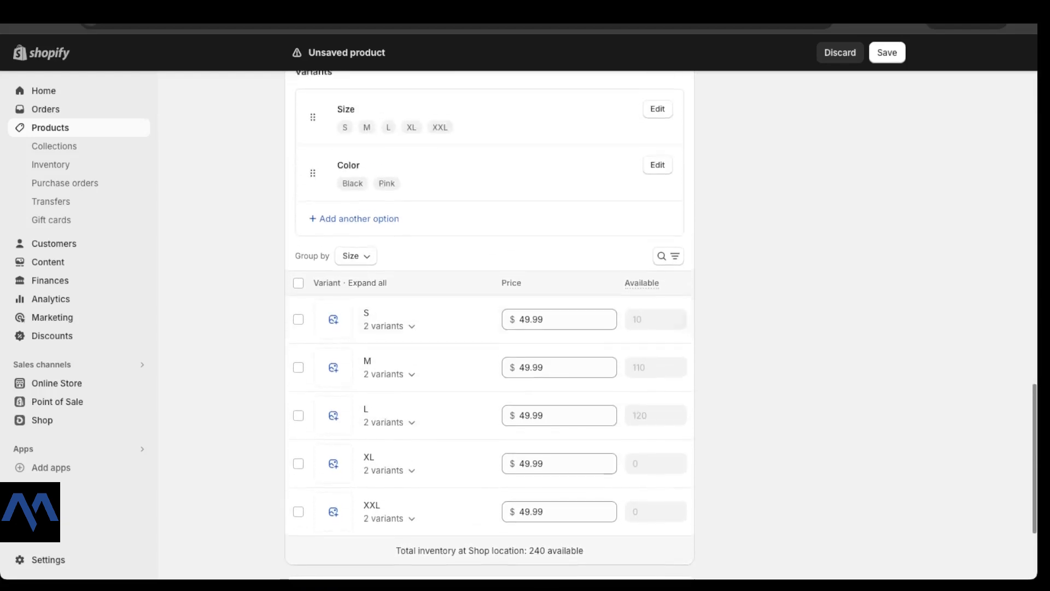
left_click(354, 221)
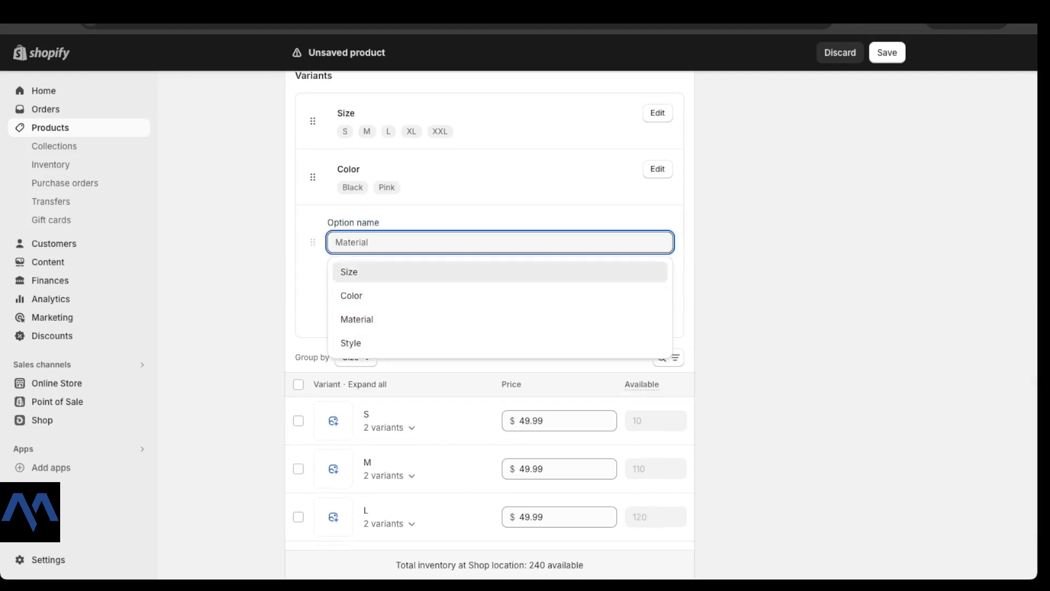
left_click(766, 328)
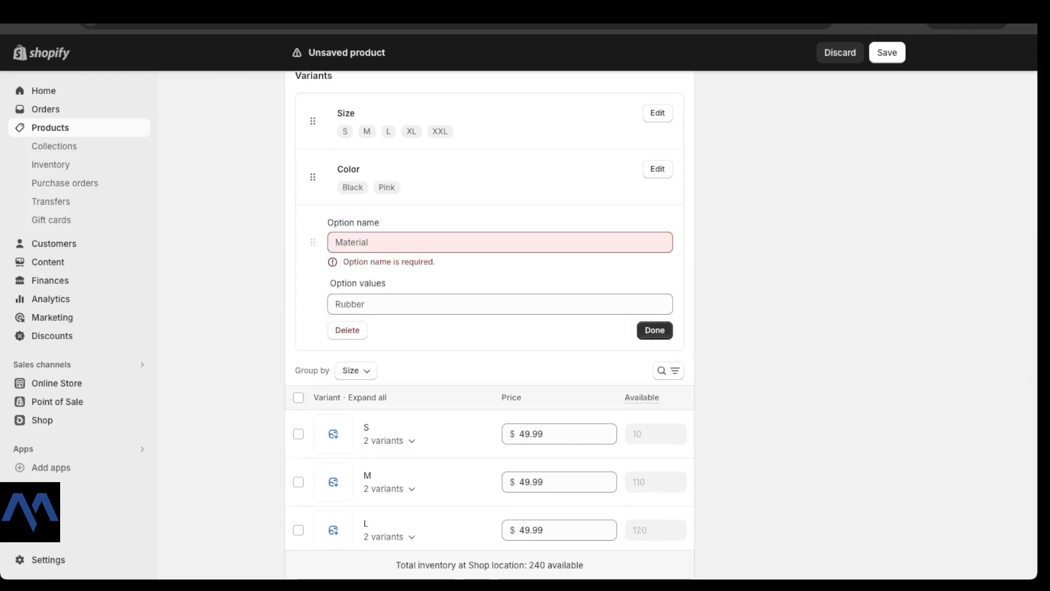
left_click(347, 331)
scroll(490, 325, "up", 2)
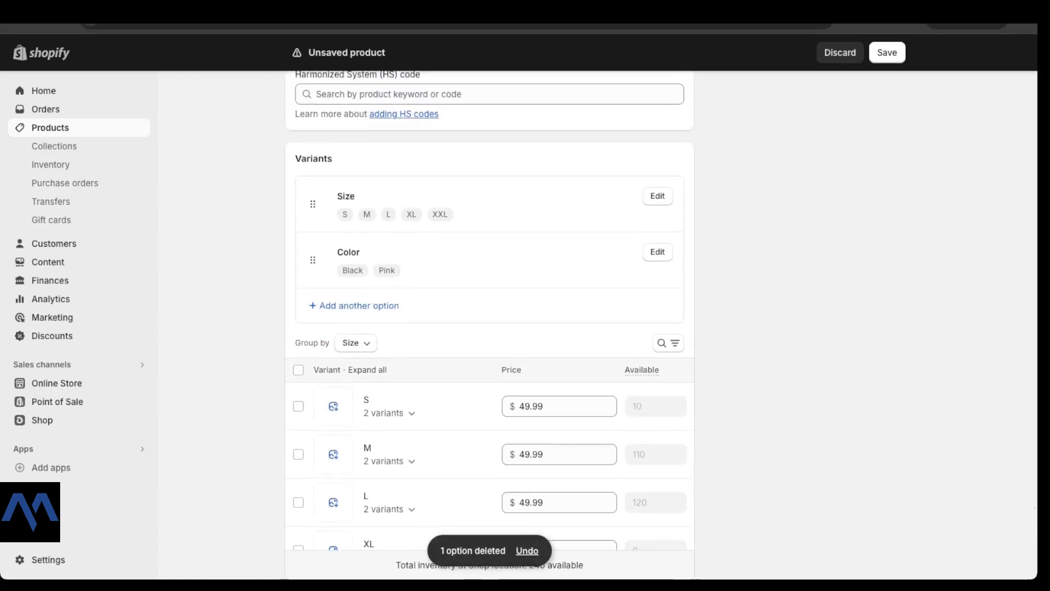
scroll(489, 325, "down", 2)
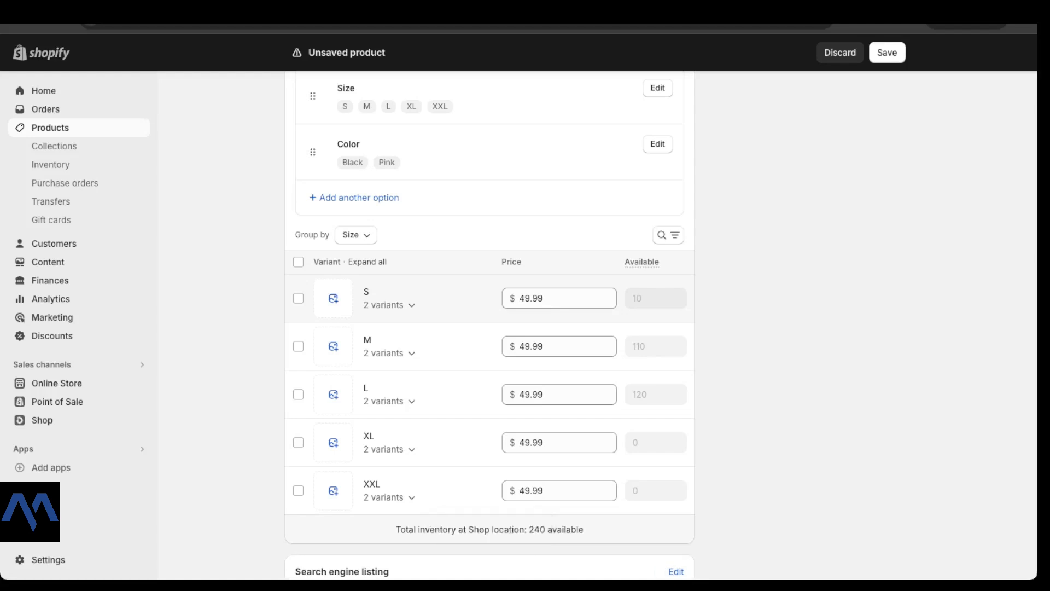
scroll(489, 328, "down", 1)
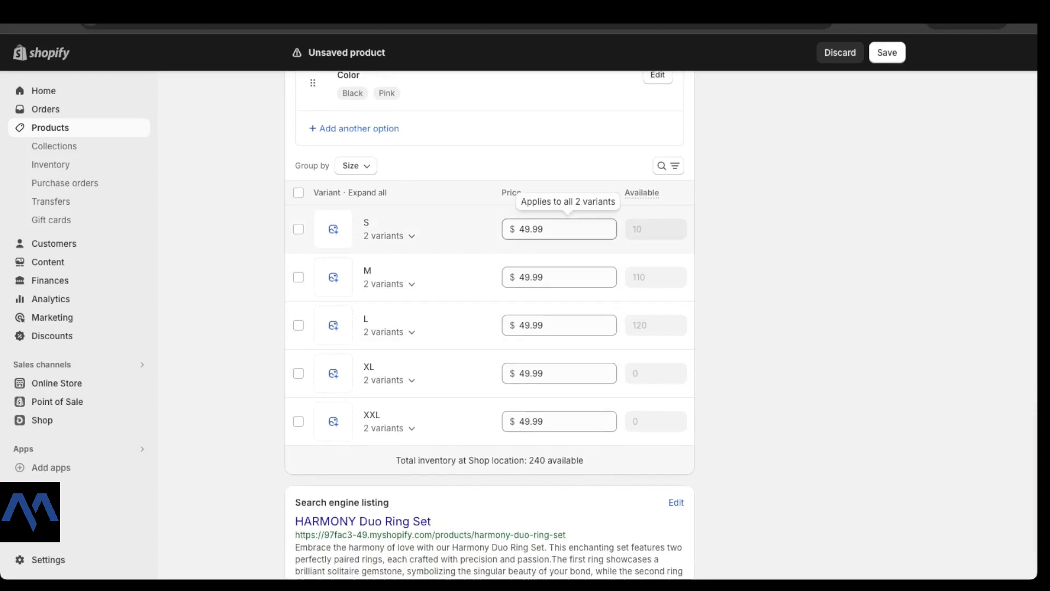
Step: Raise the XXL size's price from $49.99 to $59.99
left_click(559, 421)
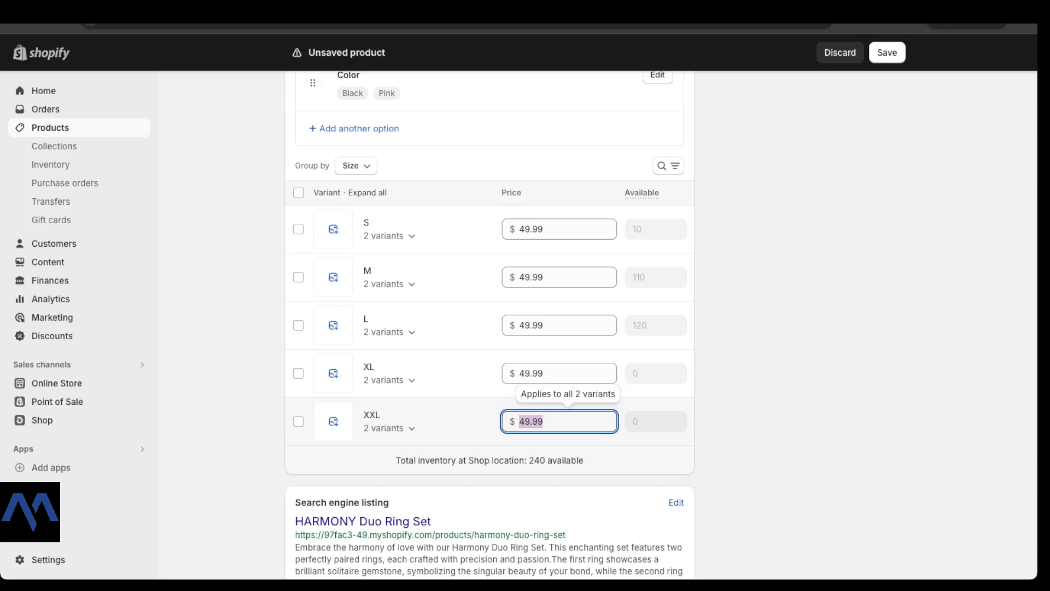
type("59.99")
left_click(758, 380)
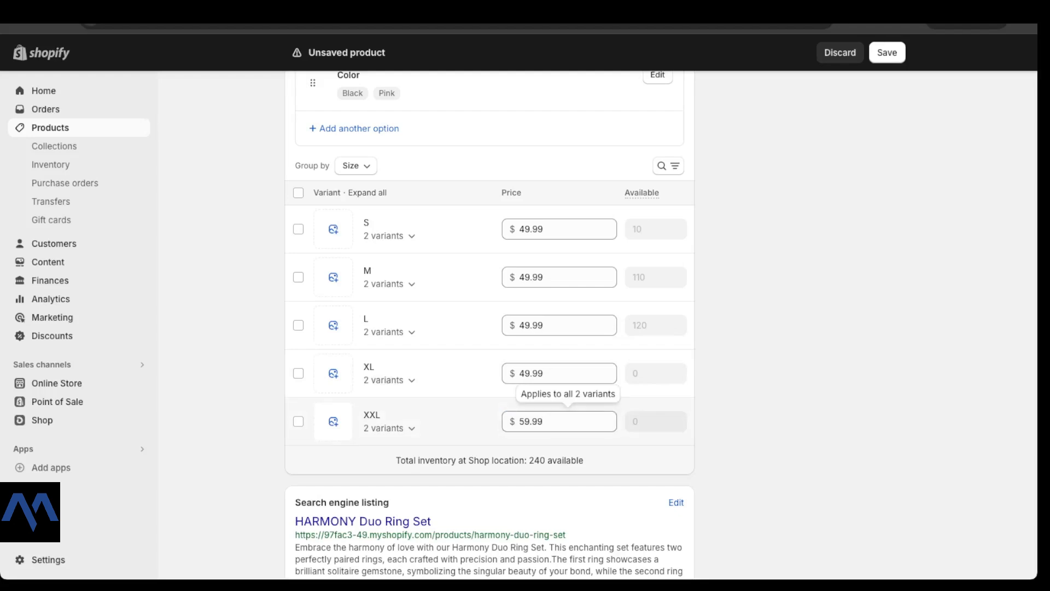
scroll(564, 306, "down", 2)
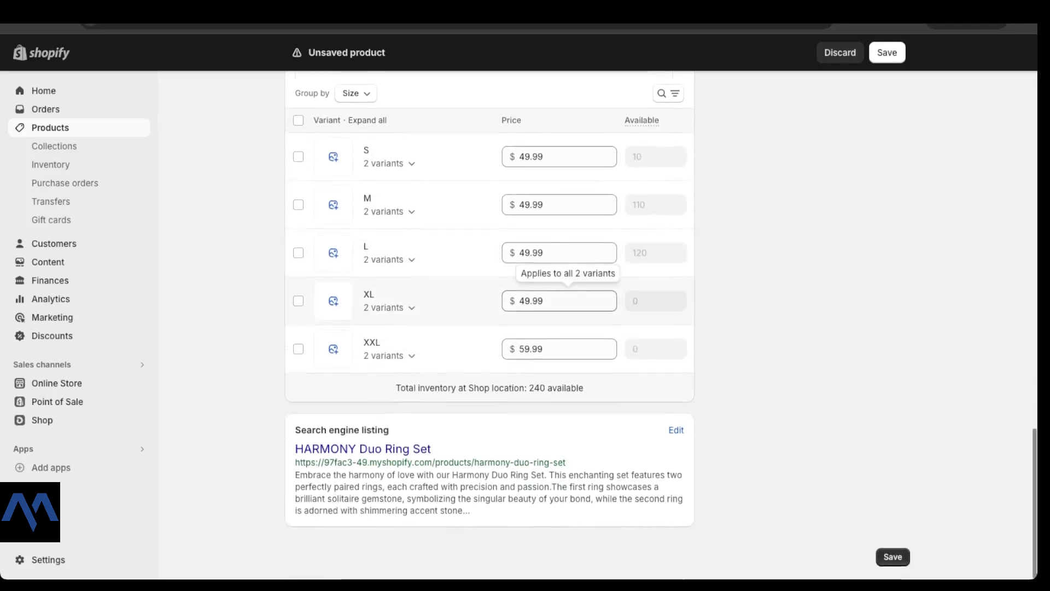
left_click_drag(295, 433, 389, 432)
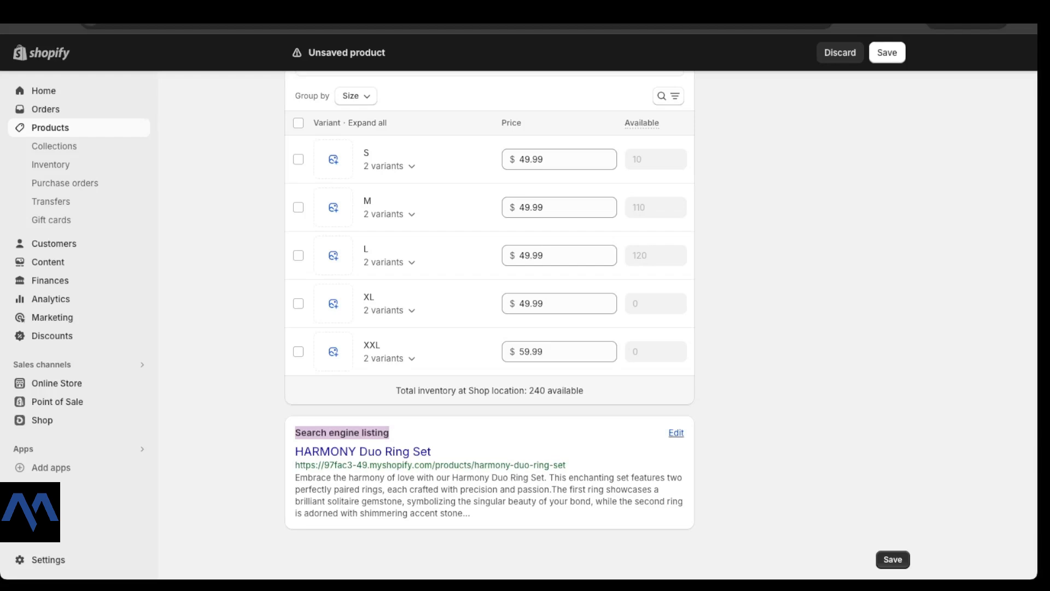
scroll(490, 329, "up", 3)
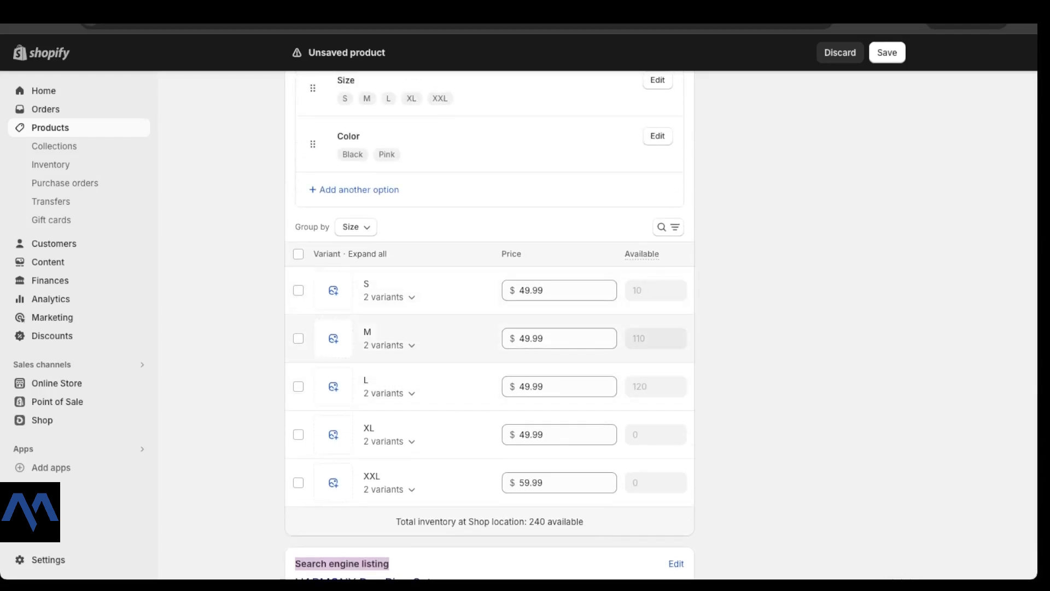
scroll(489, 328, "down", 1)
scroll(489, 328, "up", 2)
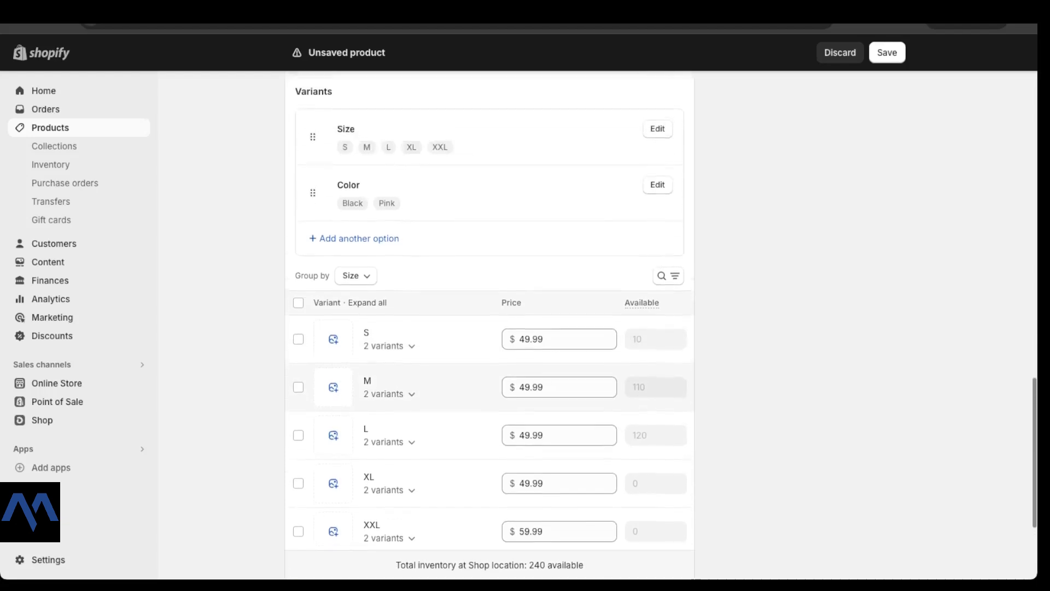
scroll(489, 356, "up", 1)
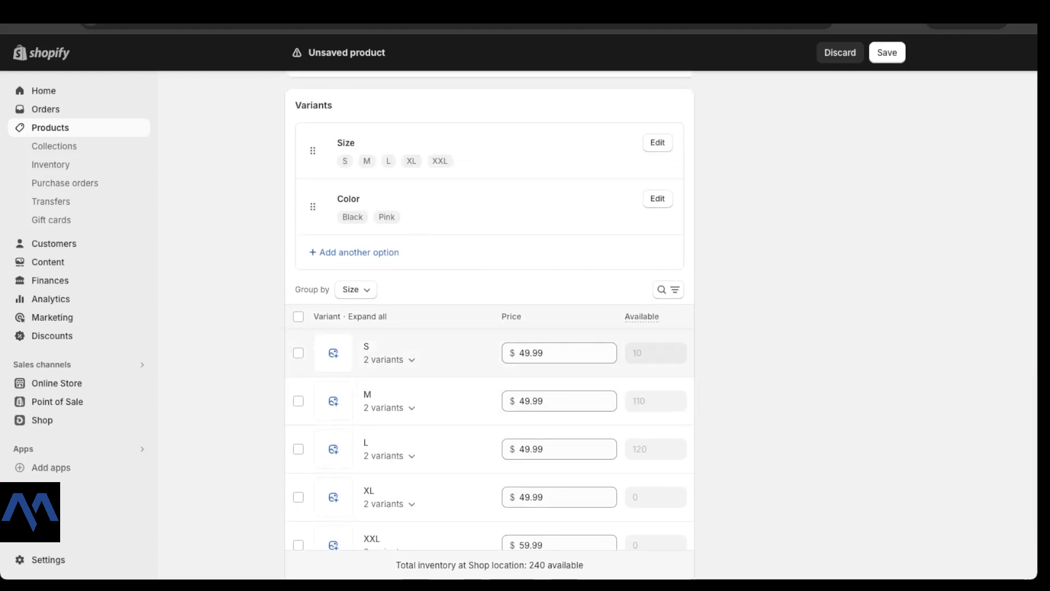
scroll(490, 329, "down", 2)
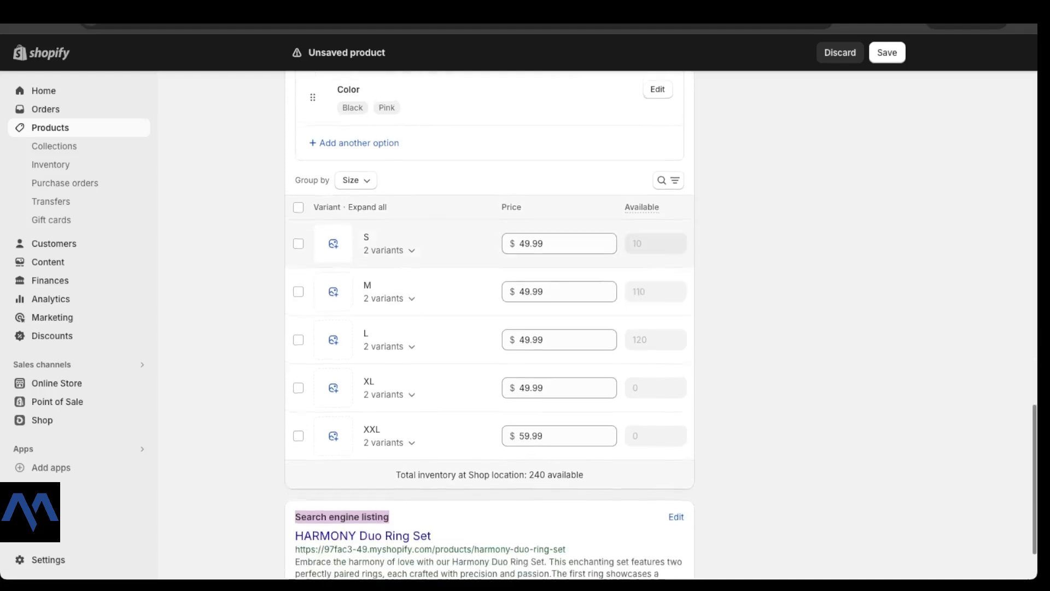
scroll(490, 274, "up", 1)
scroll(490, 273, "down", 1)
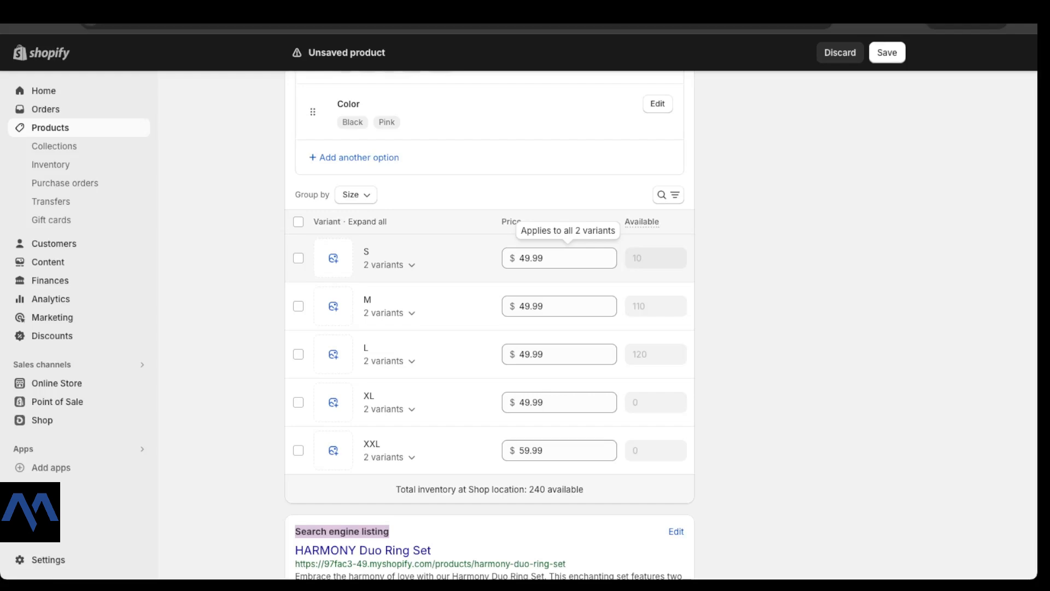
scroll(490, 311, "up", 5)
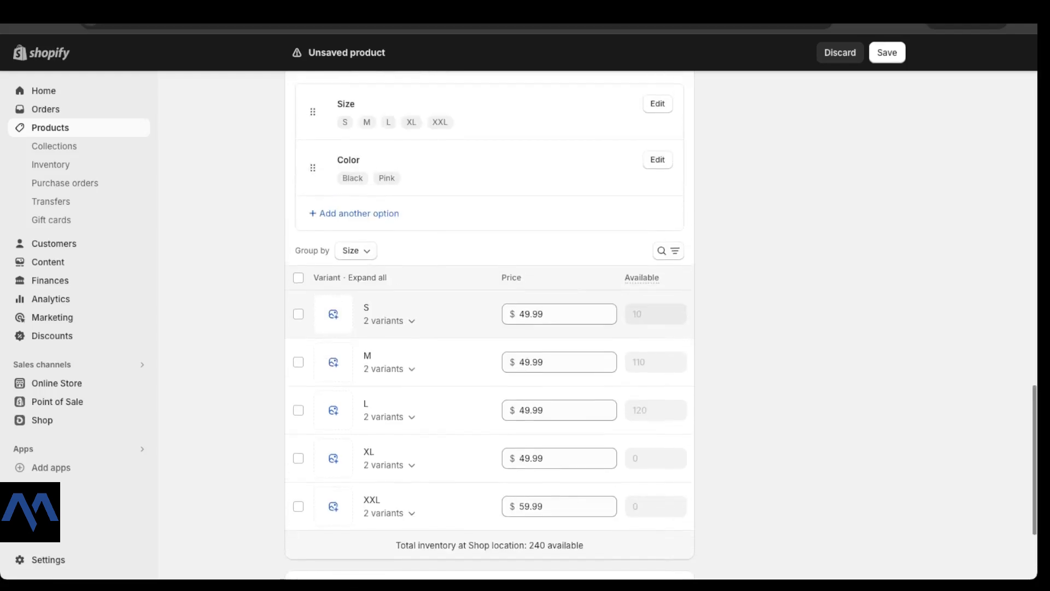
scroll(489, 310, "up", 15)
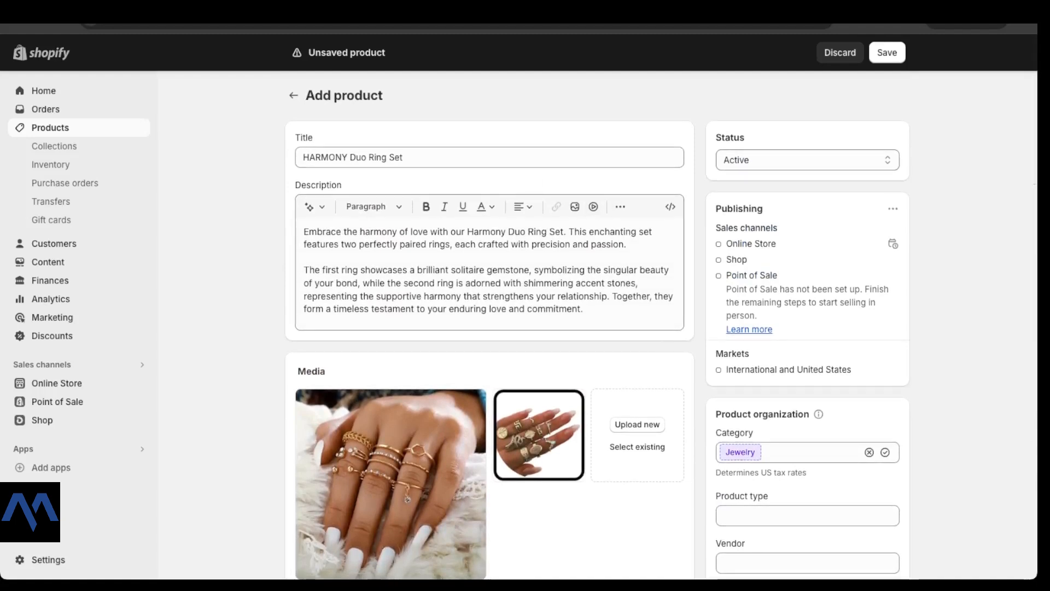
Step: Check the Active status and open the product's publishing options
left_click(807, 160)
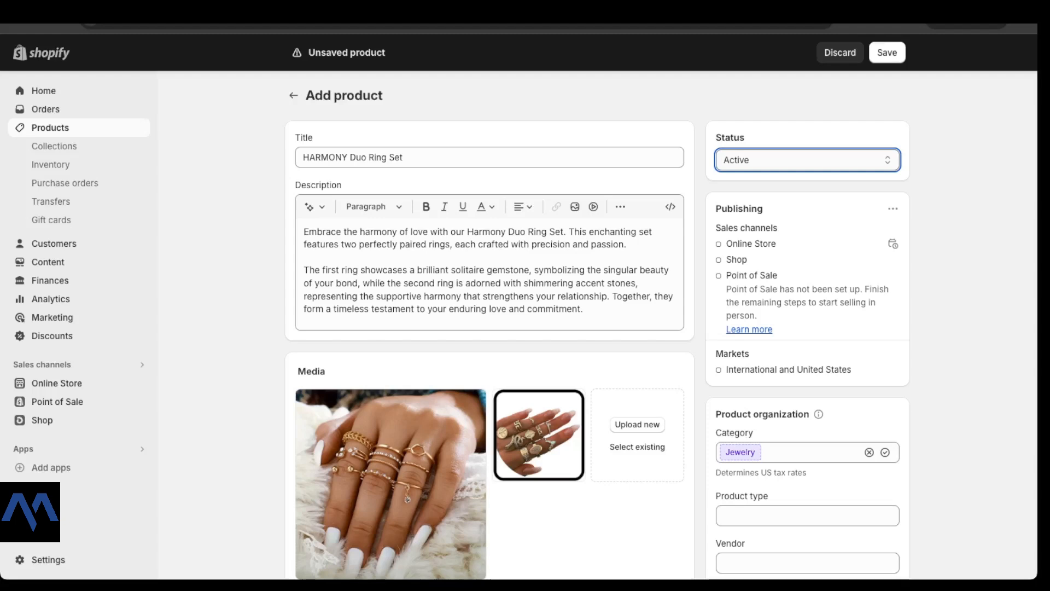
scroll(661, 319, "down", 2)
scroll(892, 149, "up", 1)
left_click(893, 148)
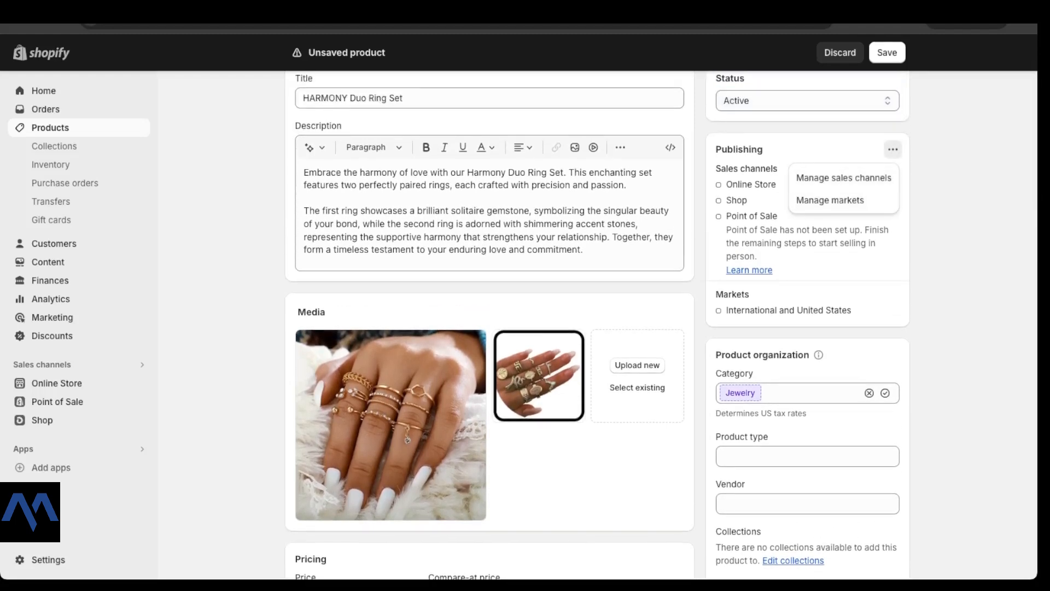
left_click(893, 148)
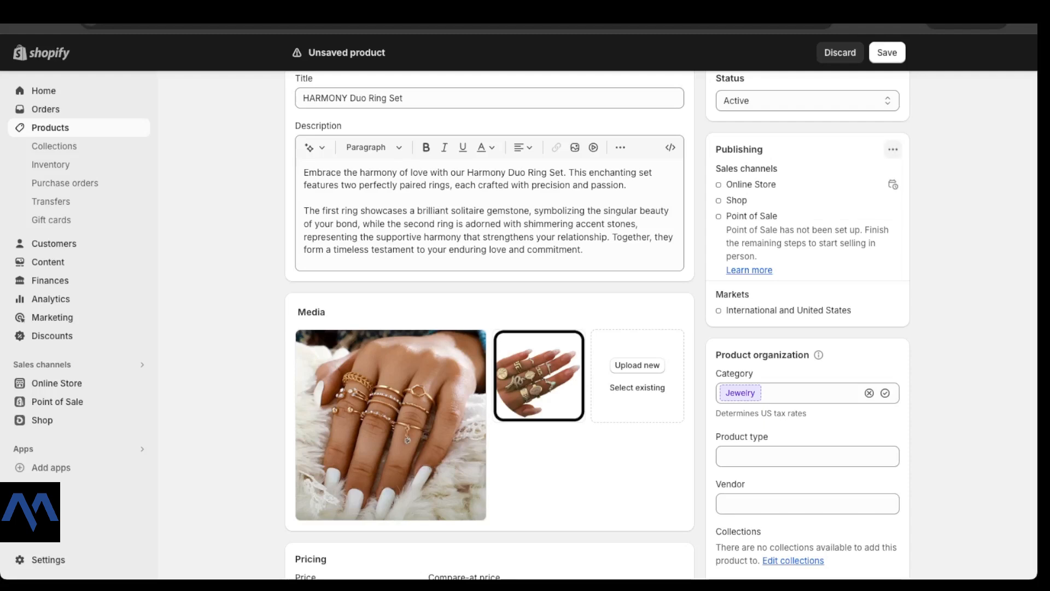
left_click(893, 149)
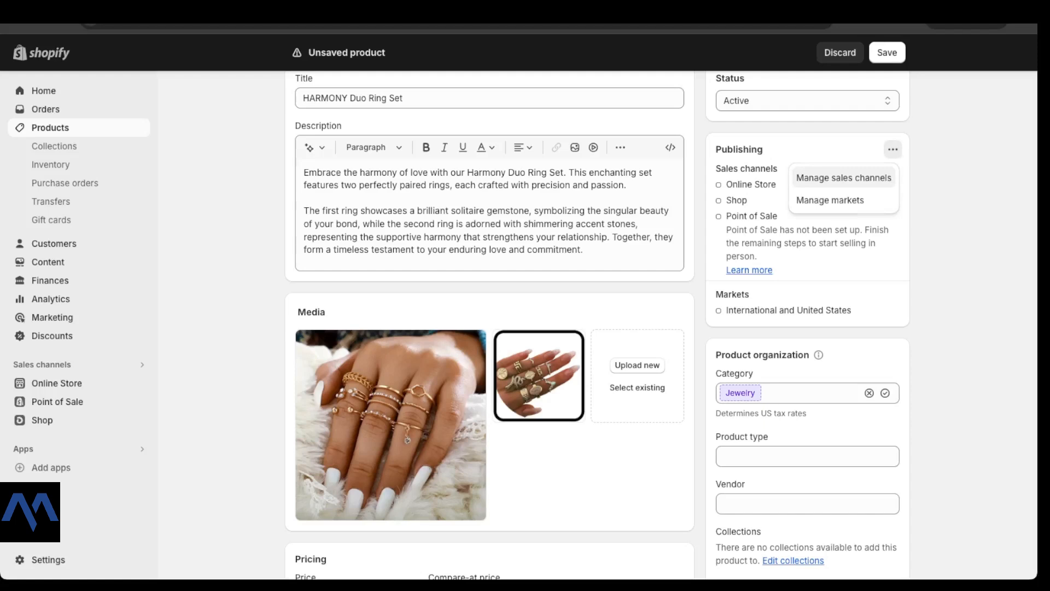
Step: Select Online Store, Point of Sale and Shop as the product's sales channels
left_click(844, 178)
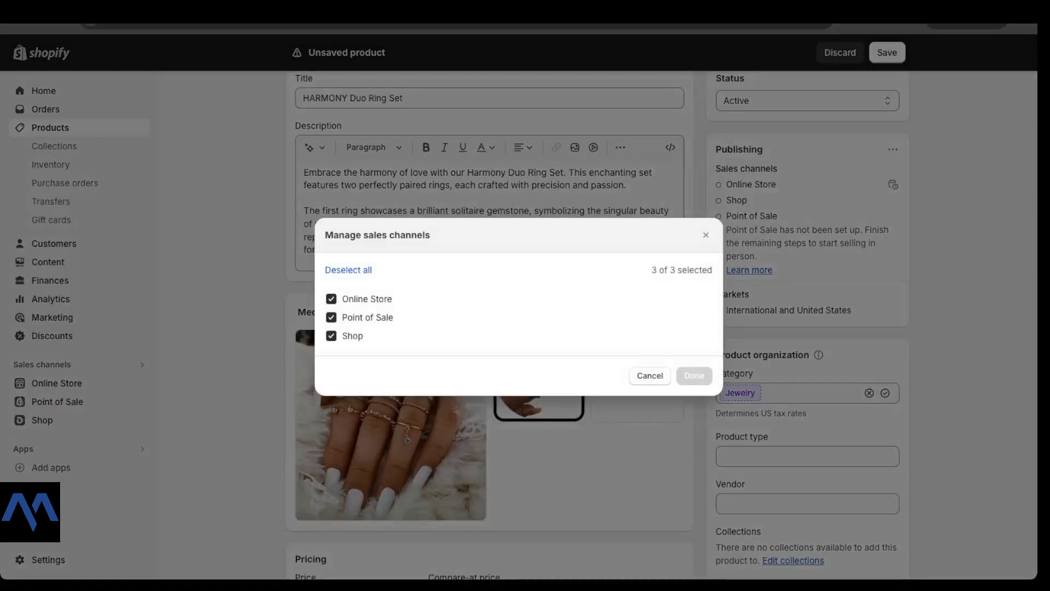
left_click(332, 299)
left_click(331, 317)
left_click(331, 299)
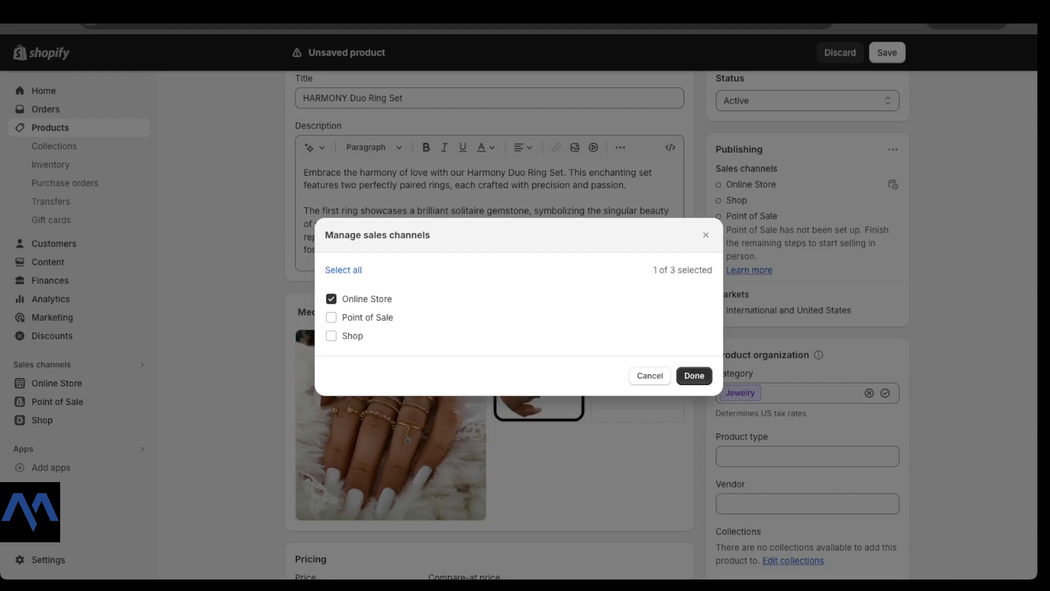
left_click(331, 317)
left_click(331, 336)
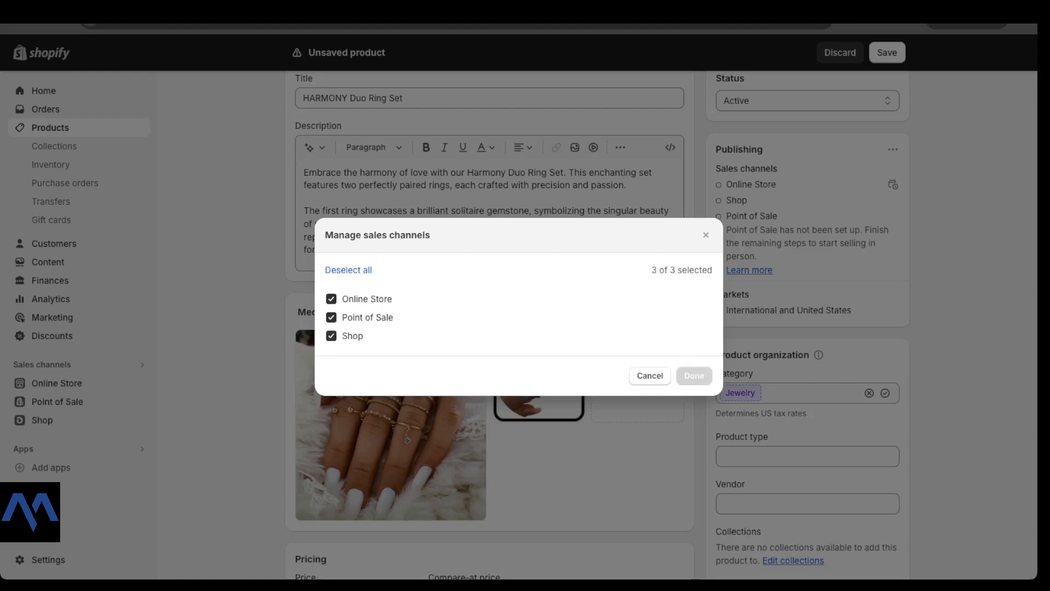
Step: Close the channels dialog and set category Jewelry, product type Rings, vendor LUMILUX
left_click(706, 235)
scroll(706, 235, "down", 3)
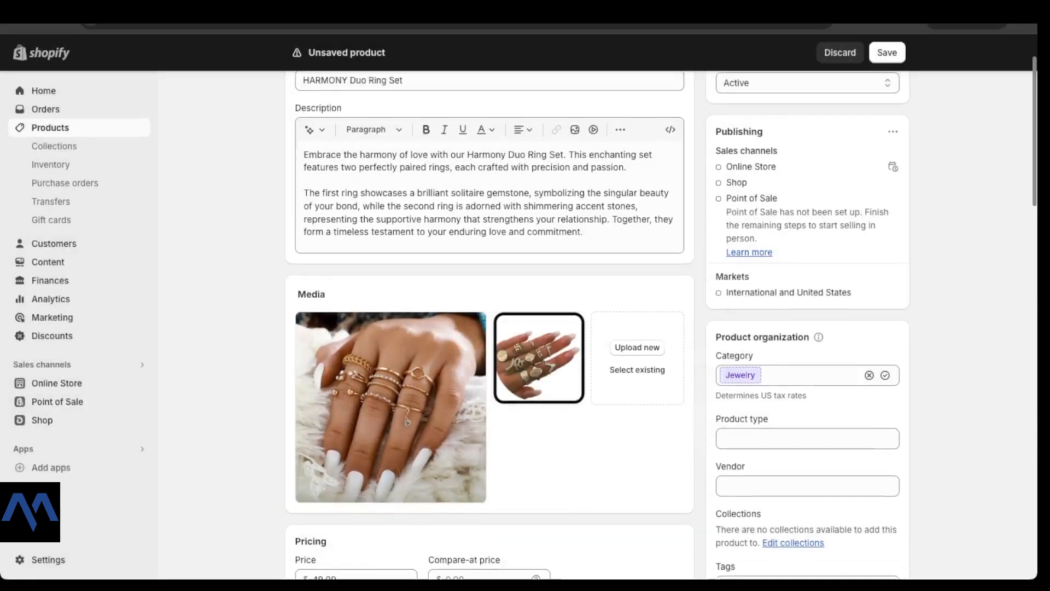
scroll(490, 323, "down", 1)
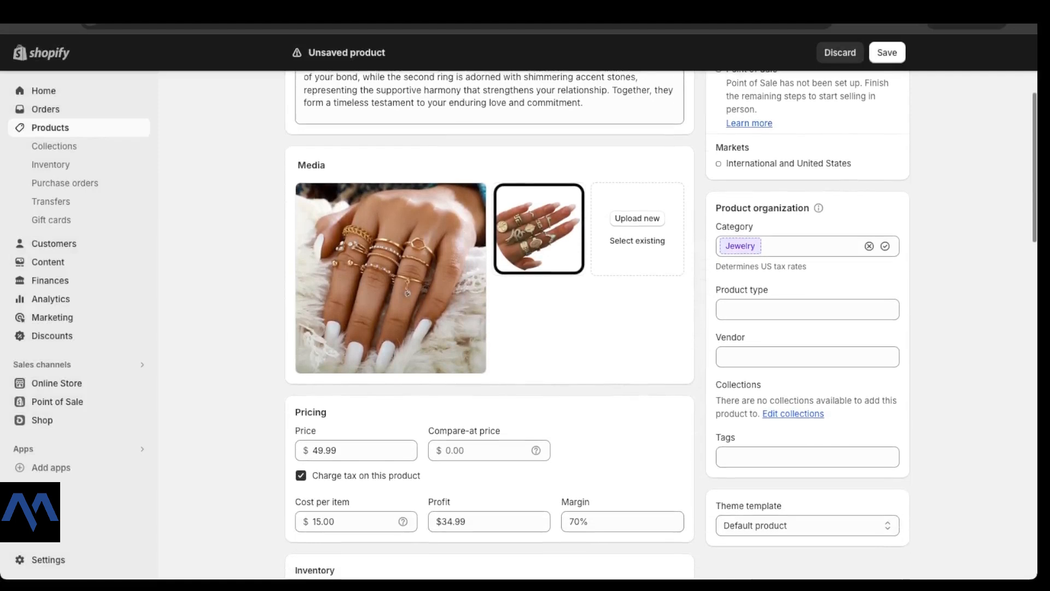
left_click(808, 245)
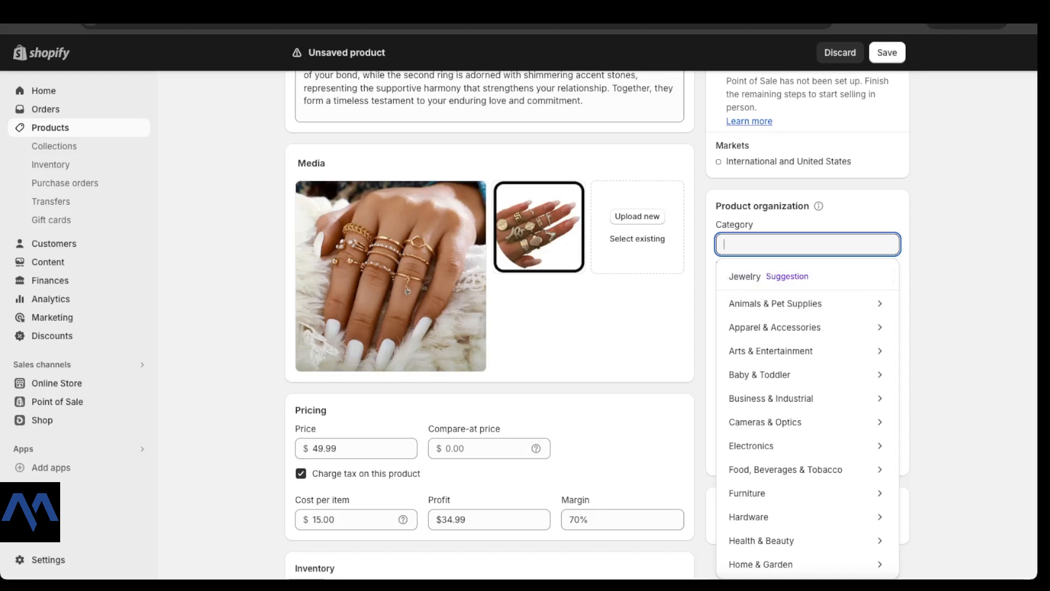
type("ring")
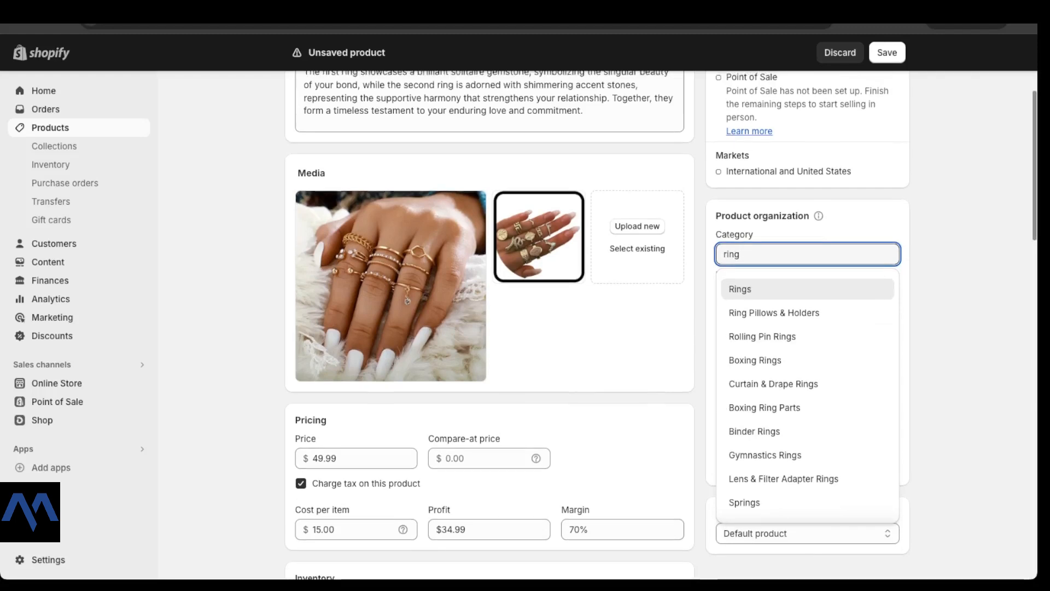
key("BackSpace")
key("BackSpace")
key("BackSpace")
key("BackSpace")
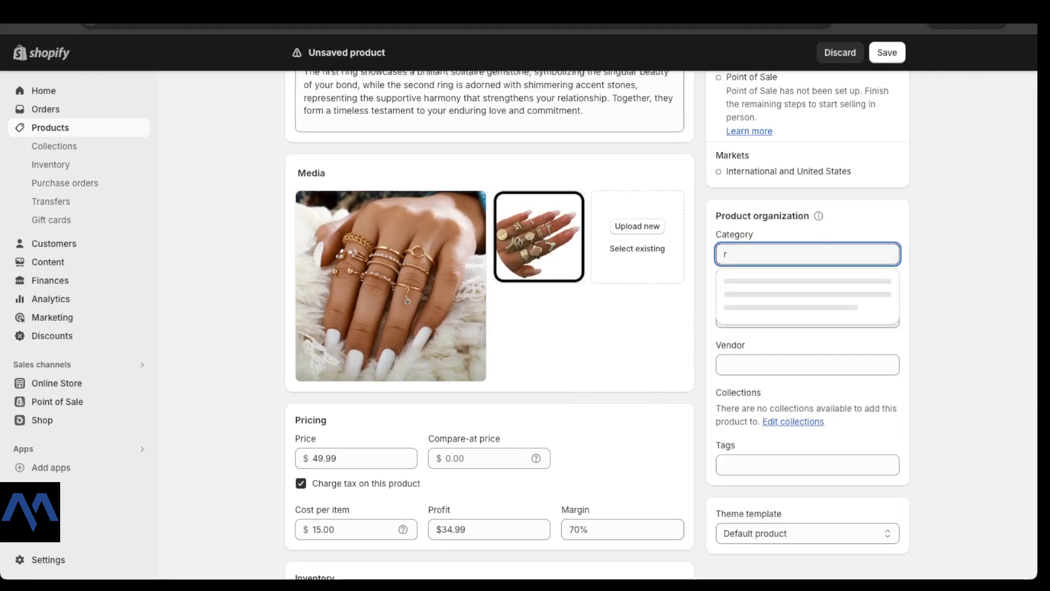
left_click(768, 286)
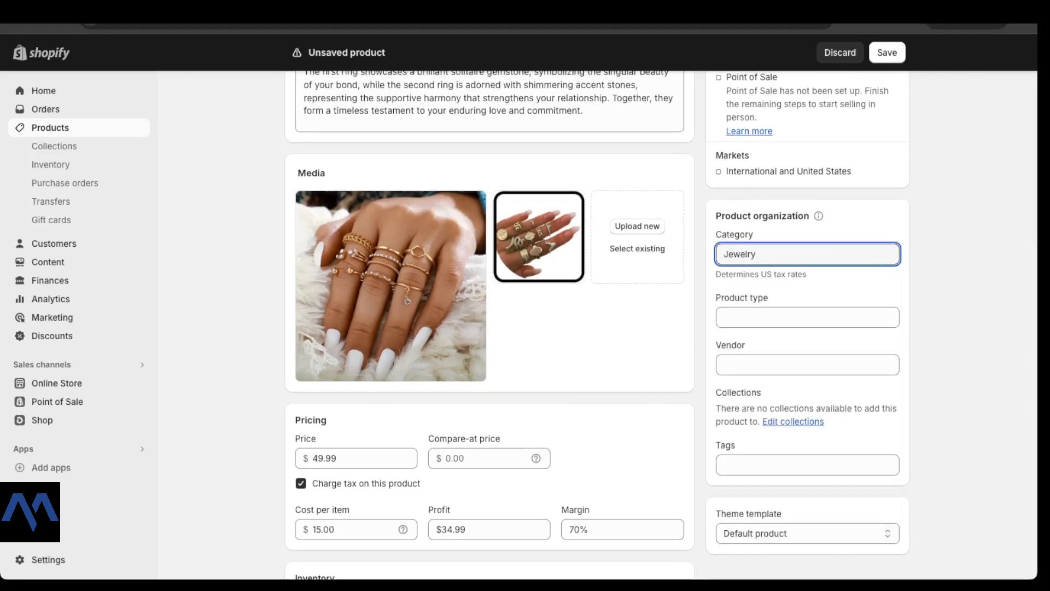
left_click(808, 317)
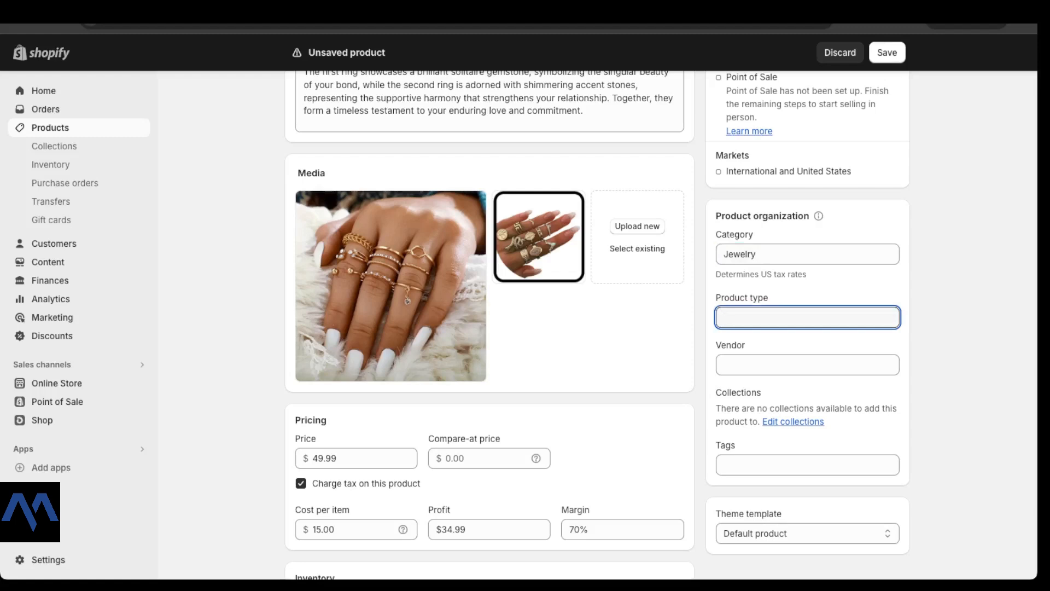
type("Rings")
left_click(807, 365)
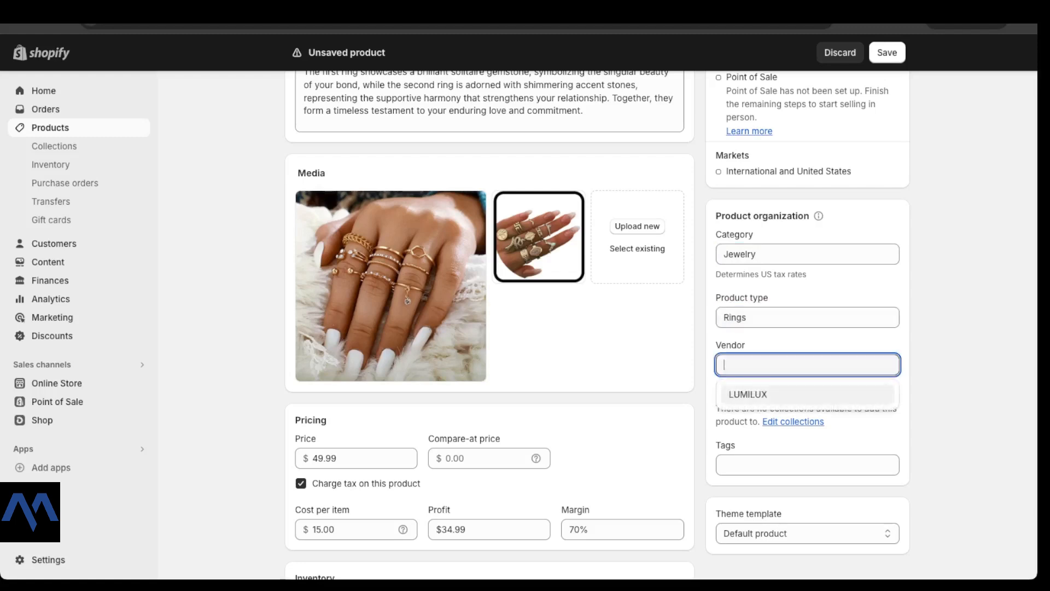
left_click(807, 394)
Step: Add the tag ring-set to the product
scroll(662, 325, "down", 2)
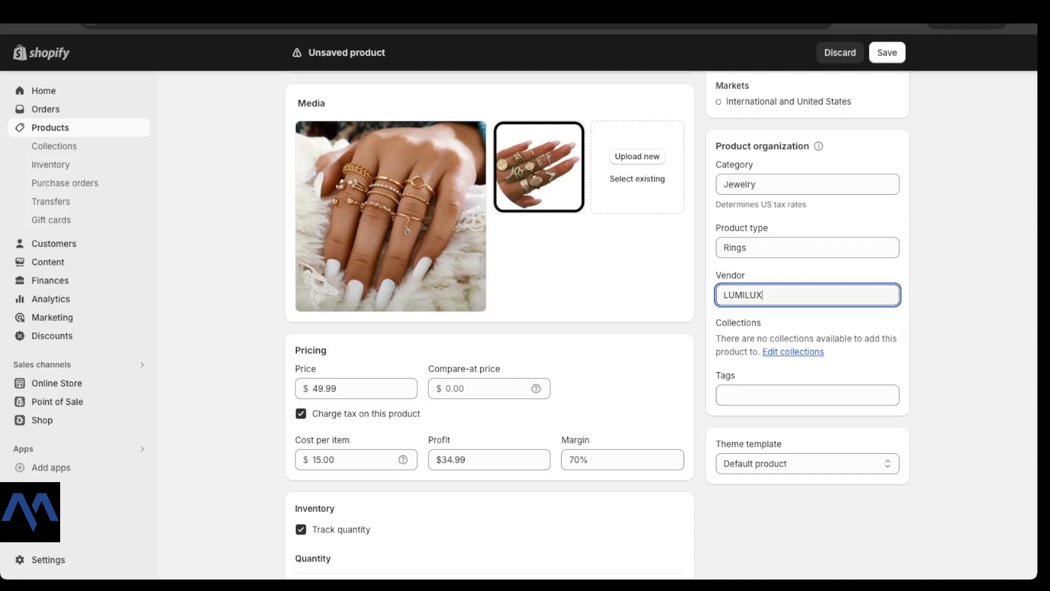
left_click_drag(716, 323, 762, 323)
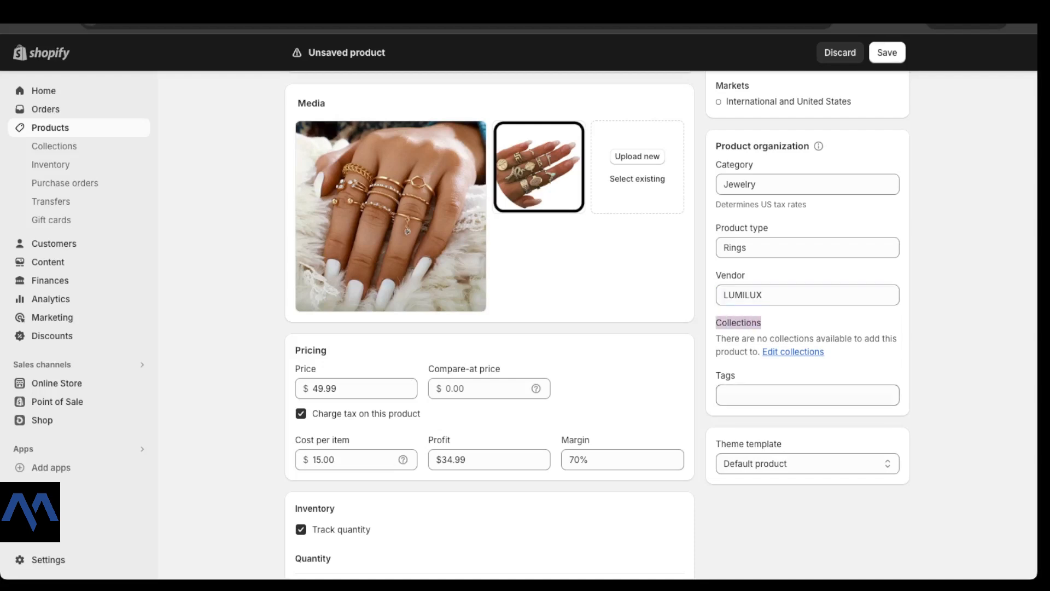
left_click_drag(716, 375, 736, 376)
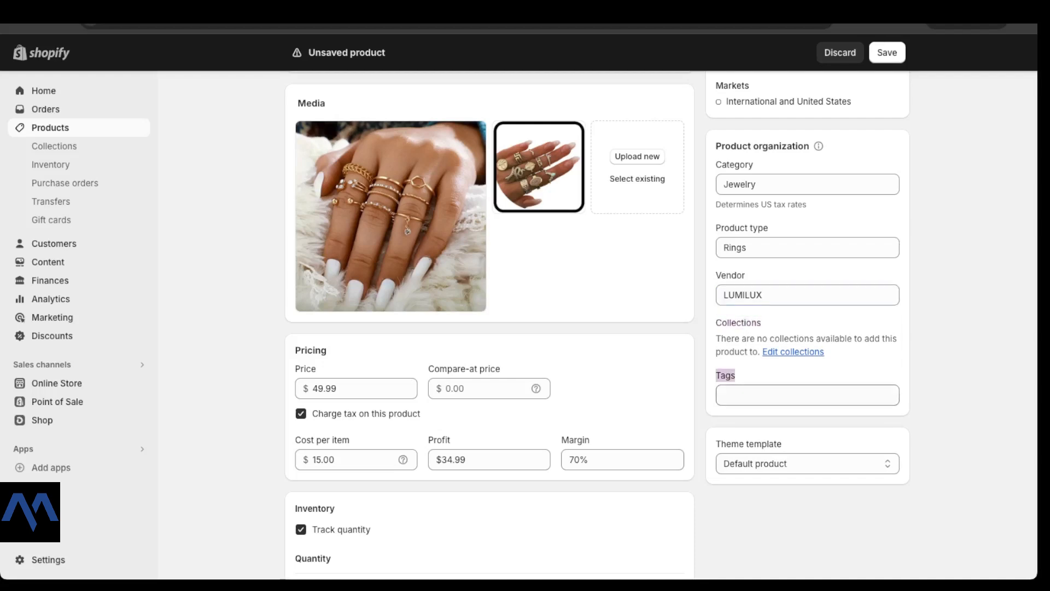
left_click(807, 395)
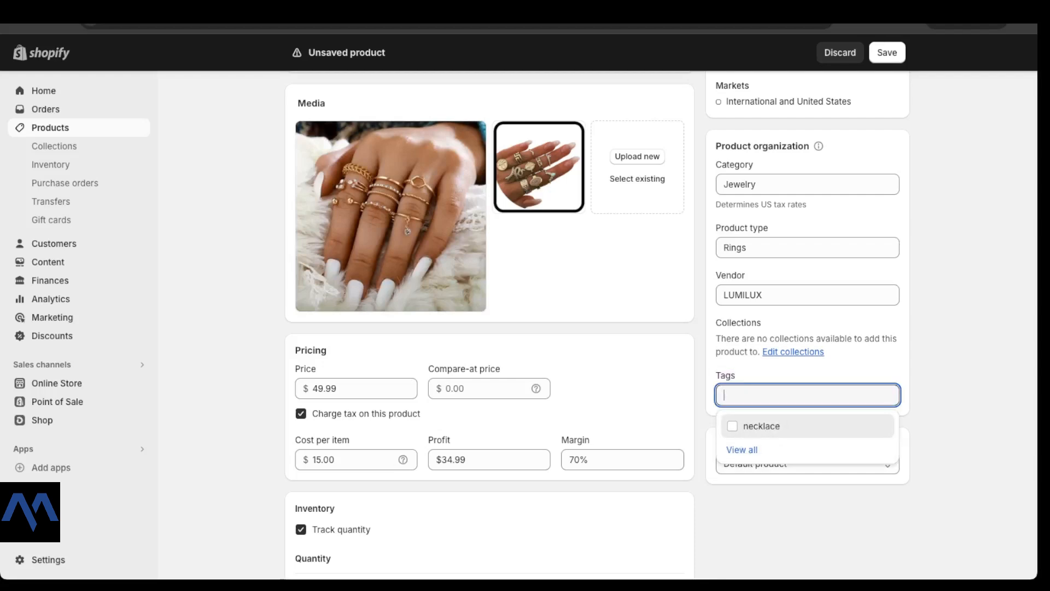
type("ri")
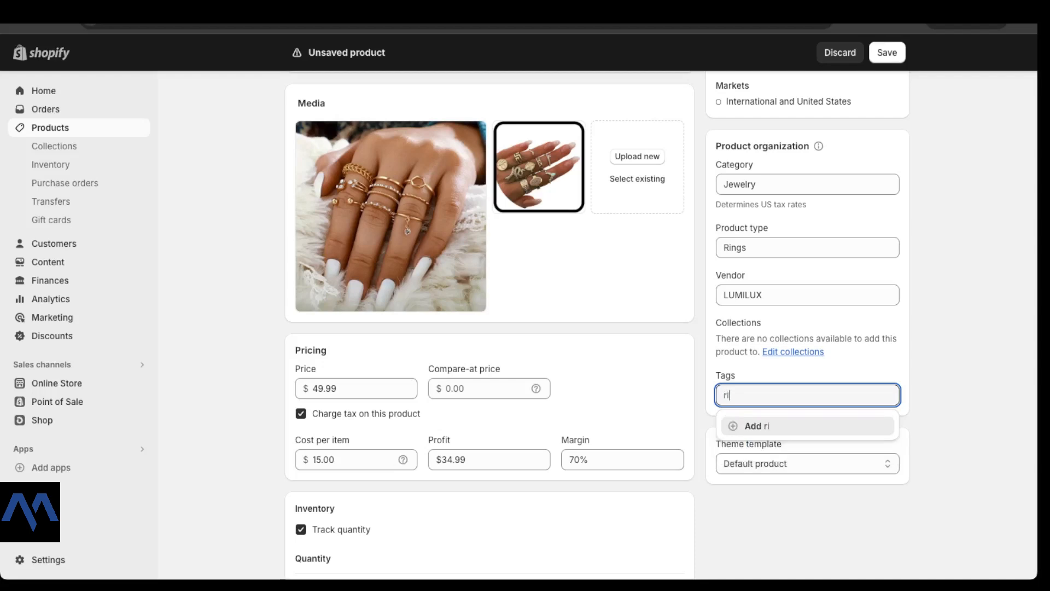
type("ngs")
key("BackSpace")
type("_set")
left_click(743, 395)
key("BackSpace")
type("-")
key("Return")
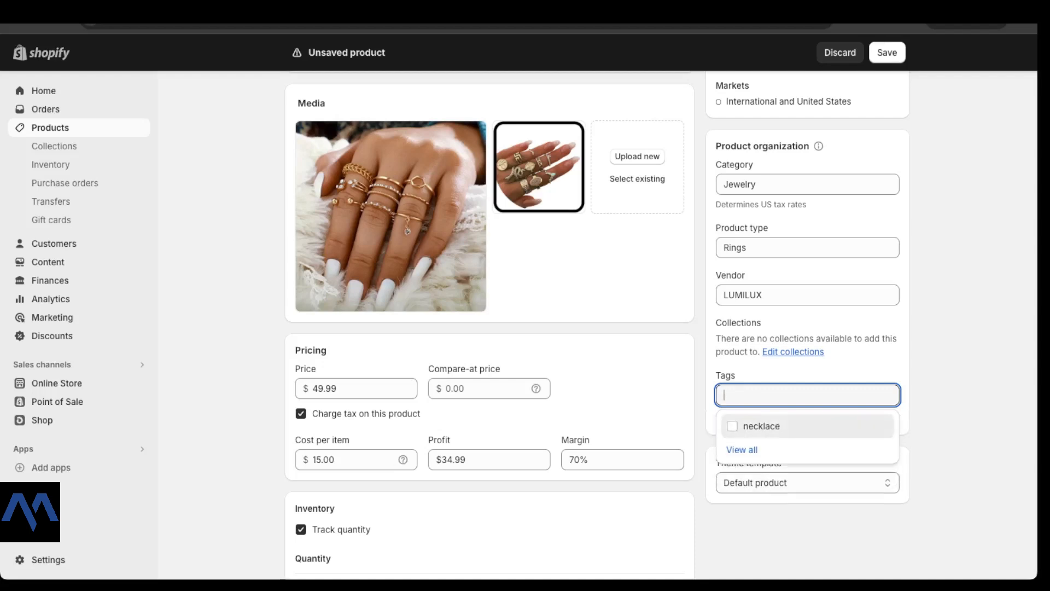
key("Escape")
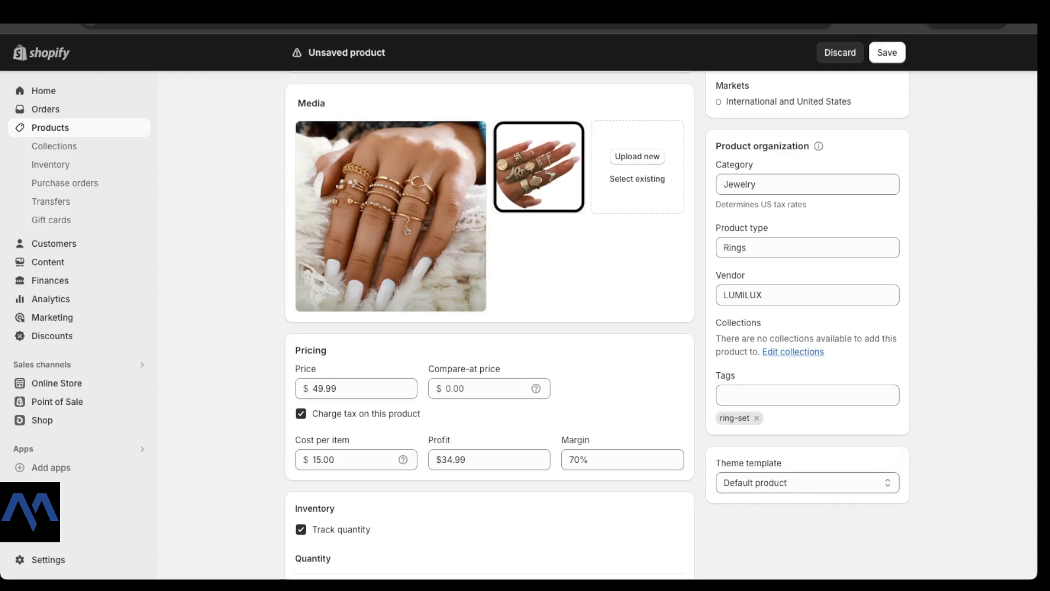
Step: Confirm the HARMONY Duo Ring Set's status is Active and save the new product
scroll(490, 323, "up", 5)
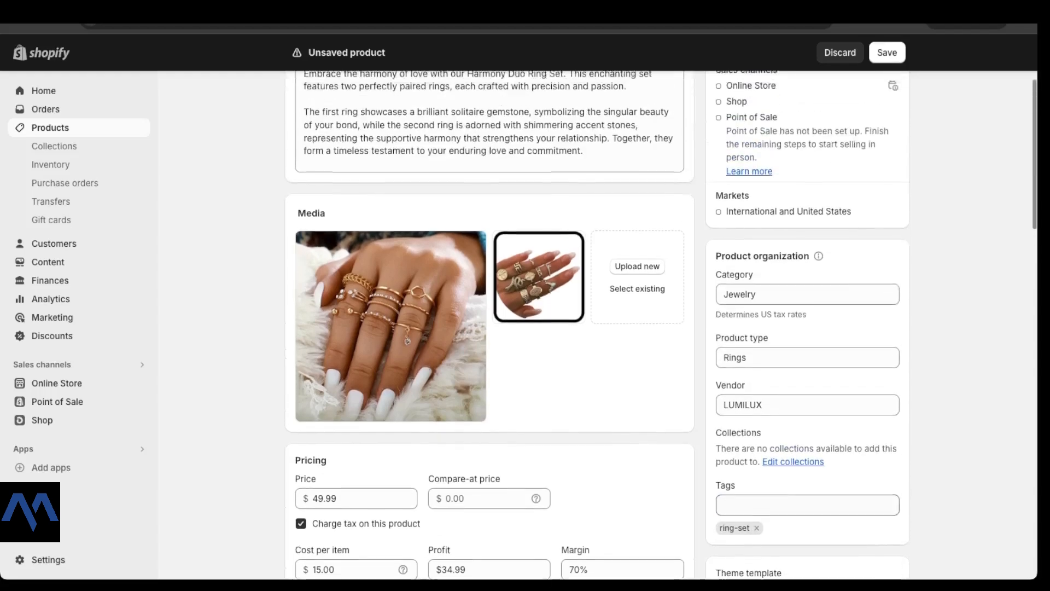
scroll(490, 323, "down", 12)
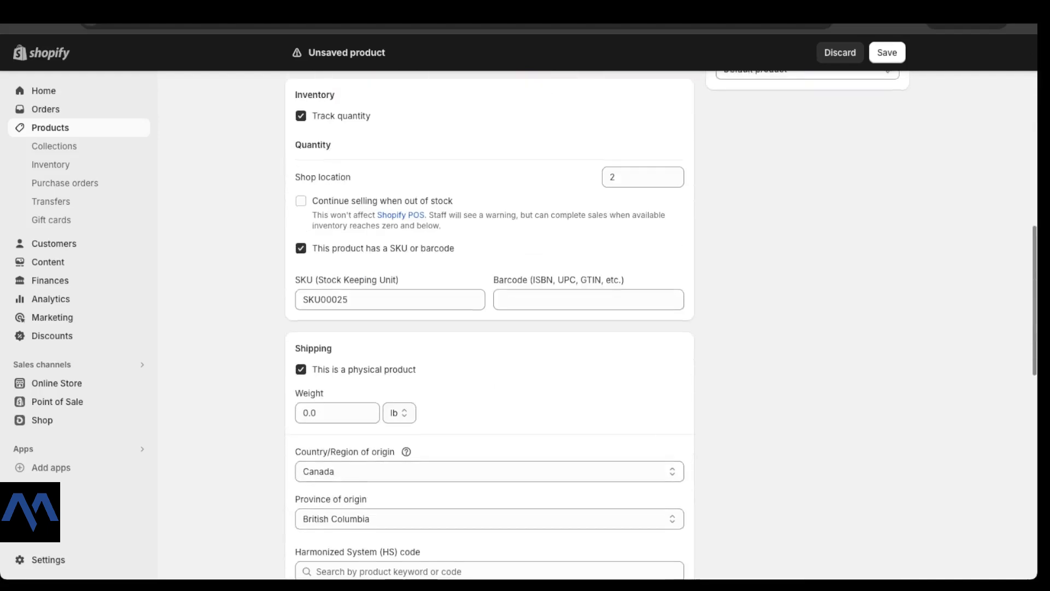
scroll(490, 323, "up", 12)
left_click(808, 161)
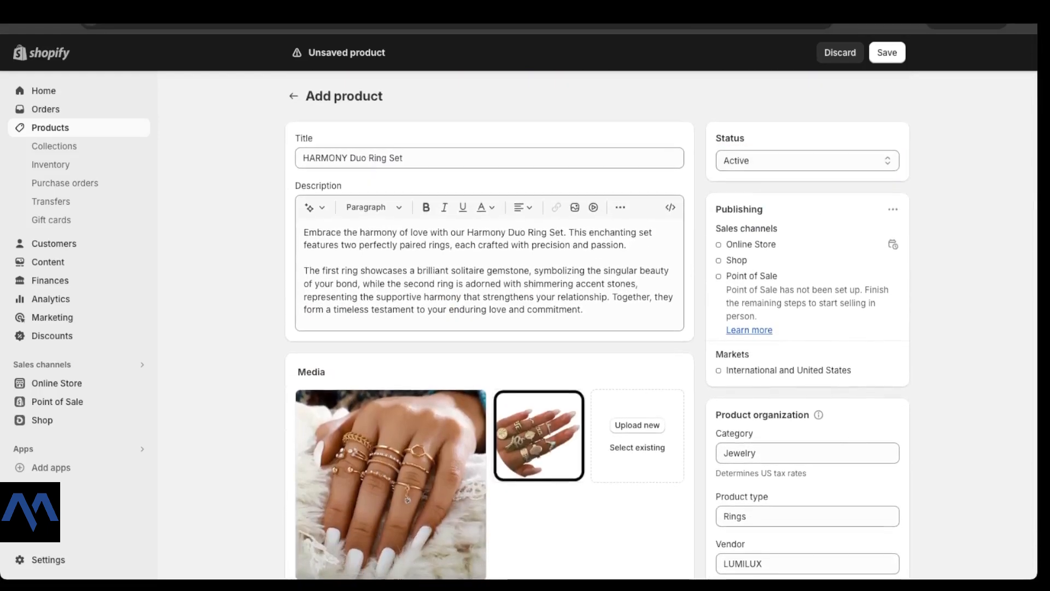
left_click(888, 53)
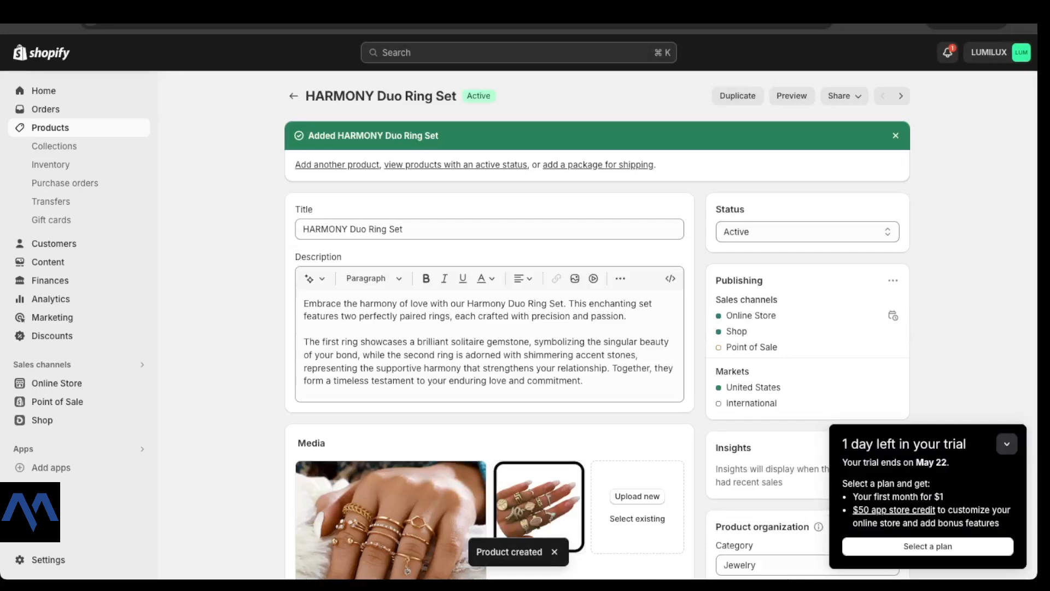
Step: Review the saved product's Active status and variants, then preview it on the storefront
left_click_drag(467, 97, 492, 96)
scroll(525, 328, "down", 7)
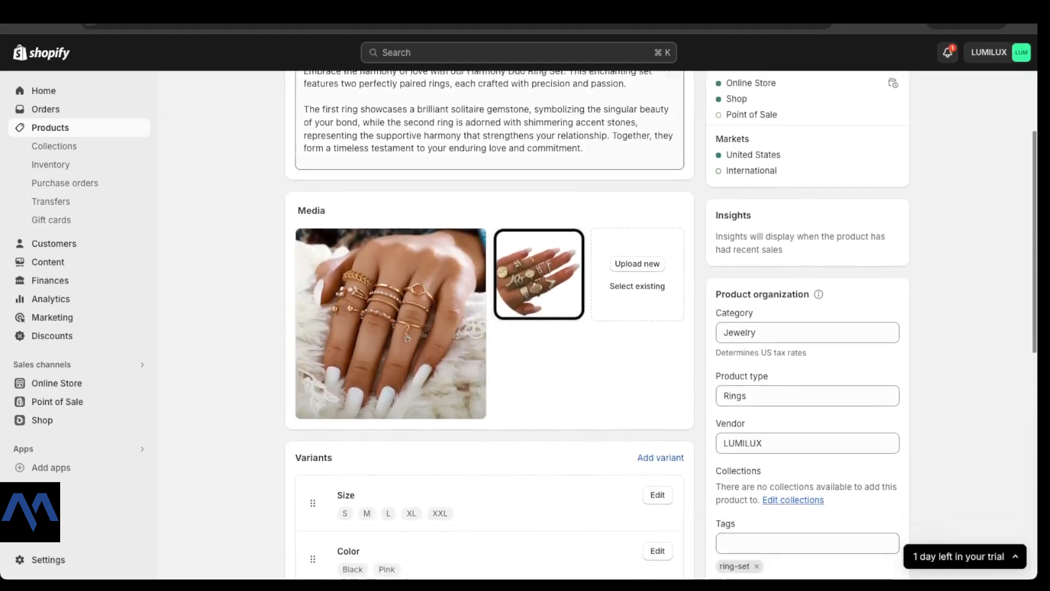
scroll(525, 328, "down", 6)
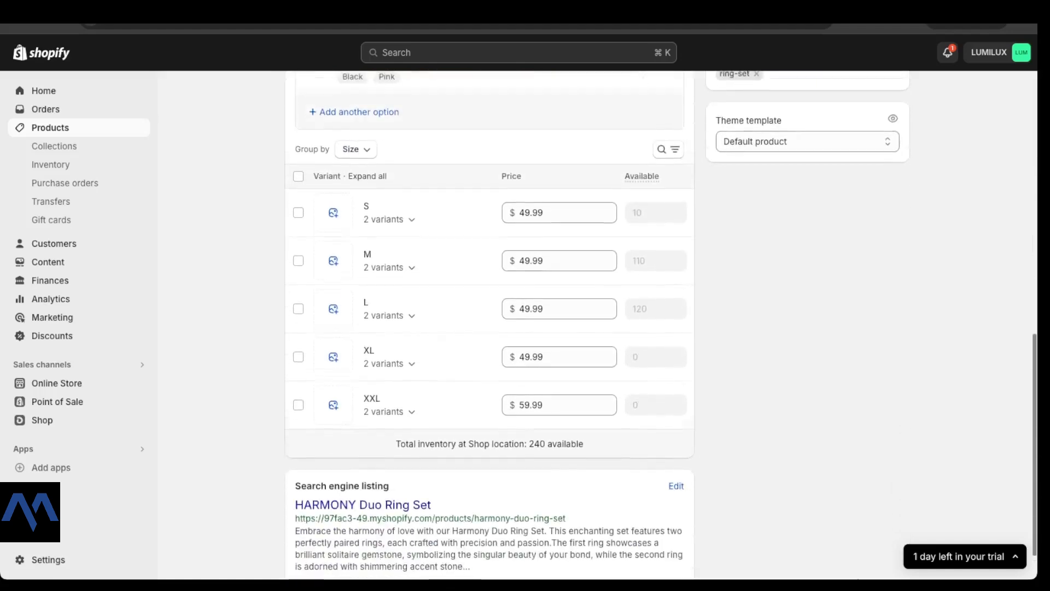
scroll(525, 328, "up", 4)
scroll(525, 328, "up", 9)
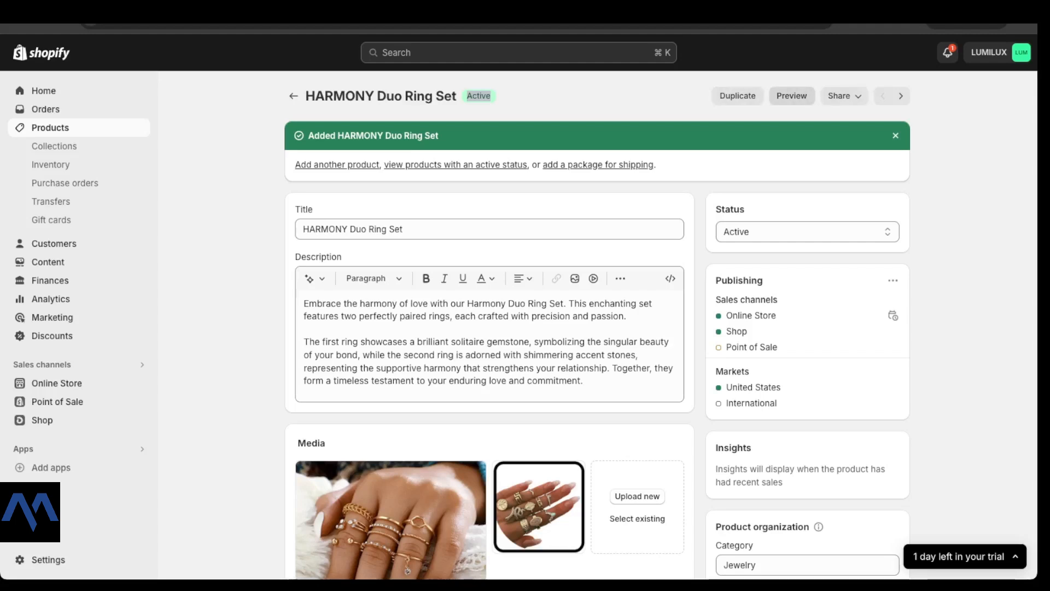
left_click(792, 96)
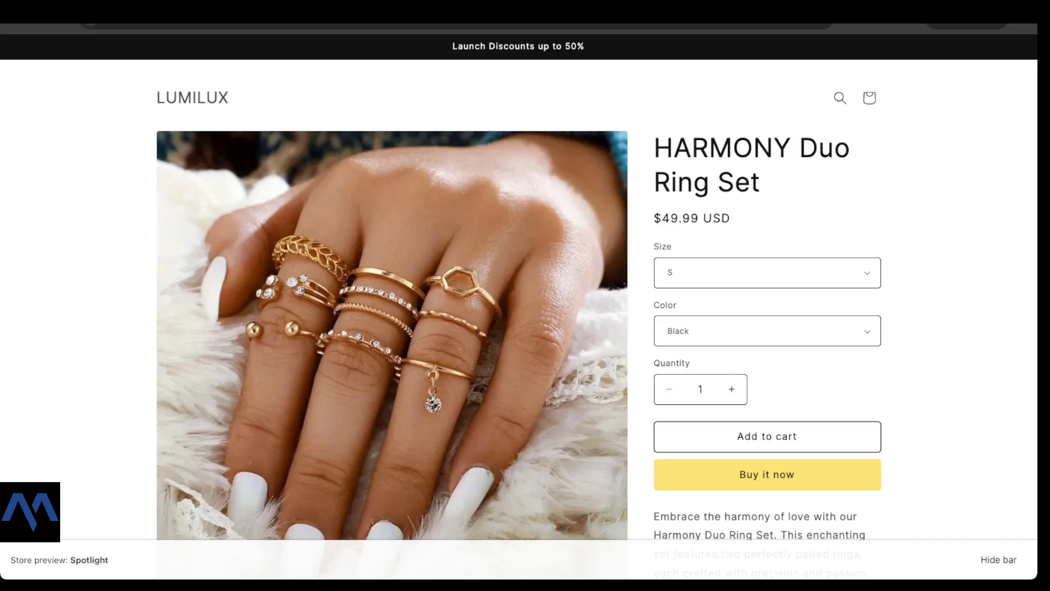
Step: Scroll through the storefront preview and check the ring set's Color choice
scroll(518, 306, "down", 3)
scroll(519, 306, "up", 2)
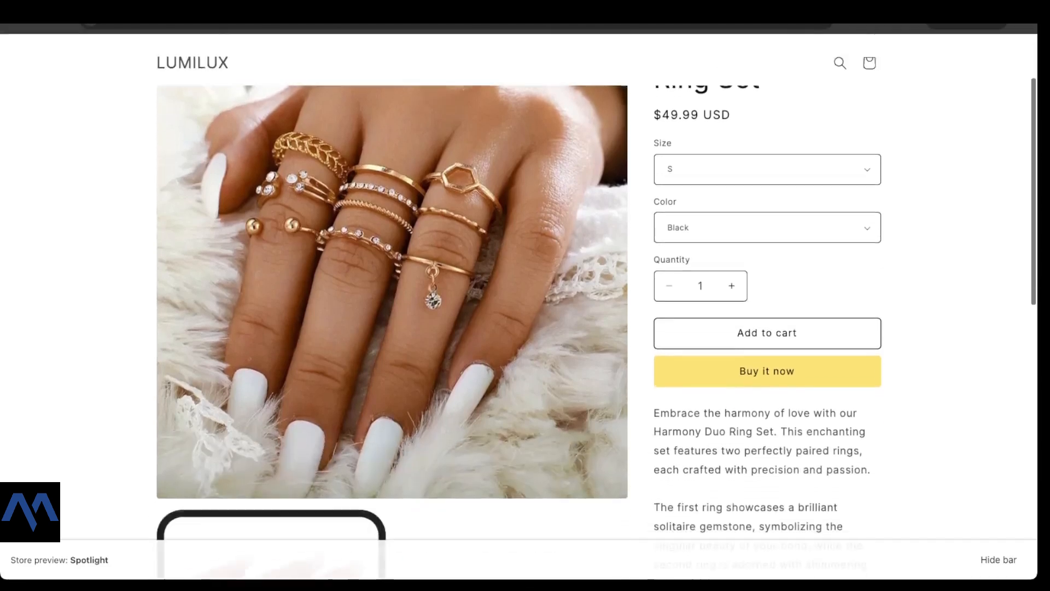
scroll(597, 306, "down", 1)
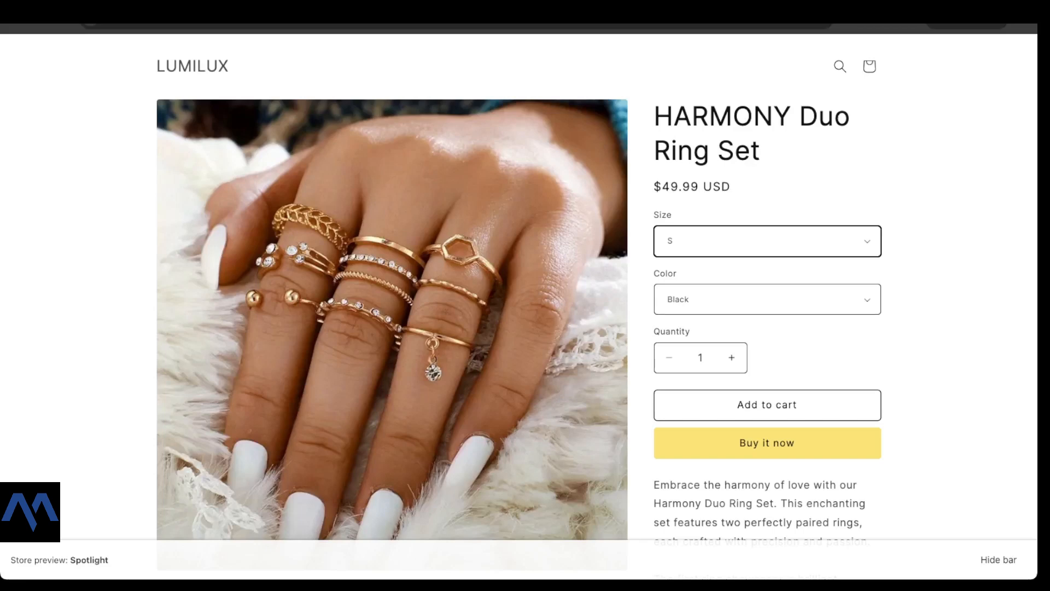
left_click(768, 299)
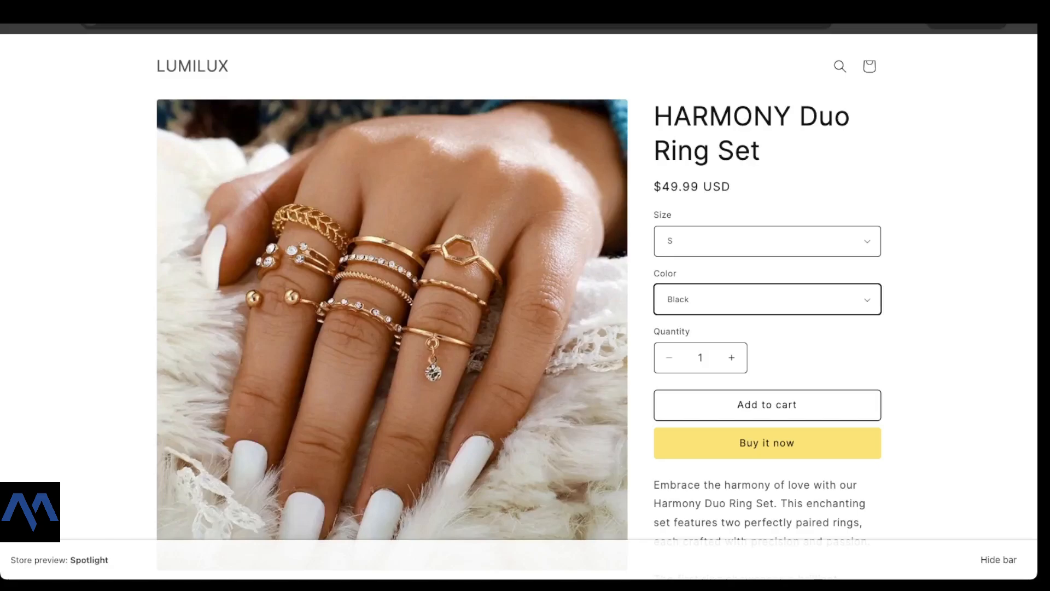
Step: Close the extra tab and test the product quantity, raising it to 2 and back to 1
key("super+w")
scroll(490, 328, "down", 12)
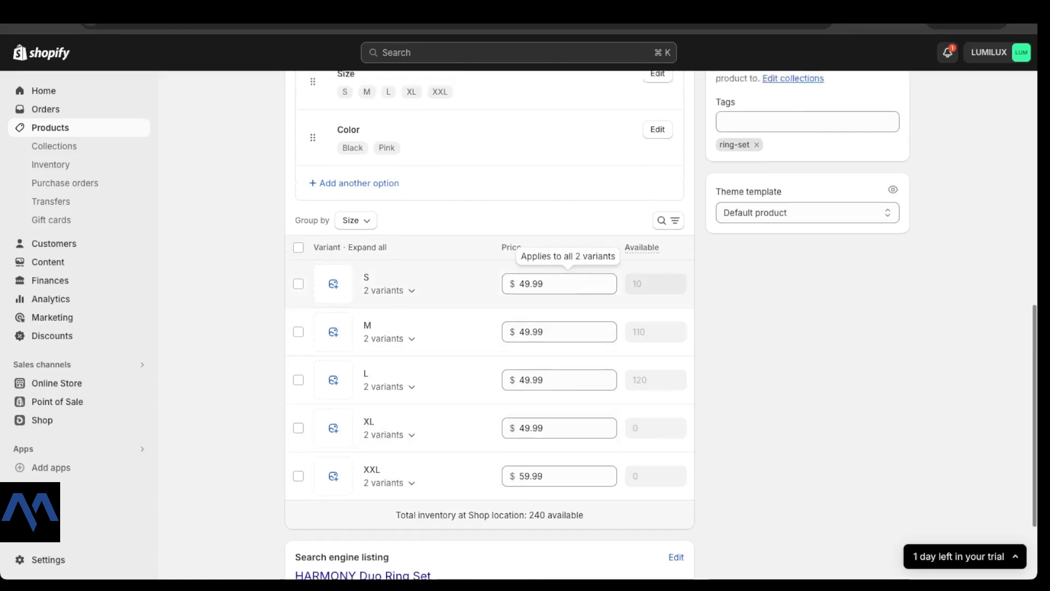
scroll(493, 246, "up", 3)
scroll(407, 81, "down", 5)
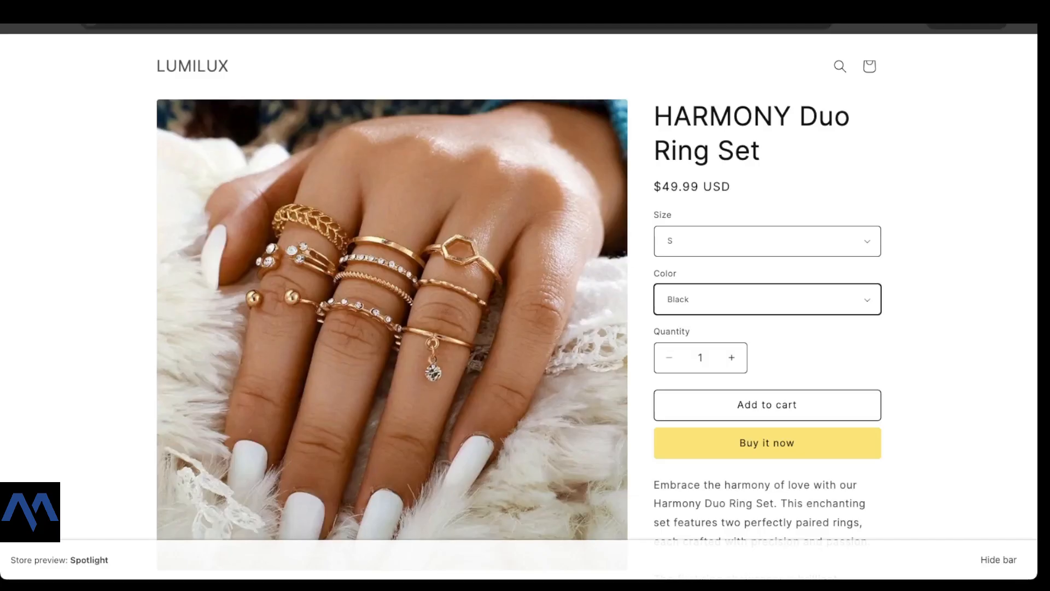
scroll(525, 306, "down", 1)
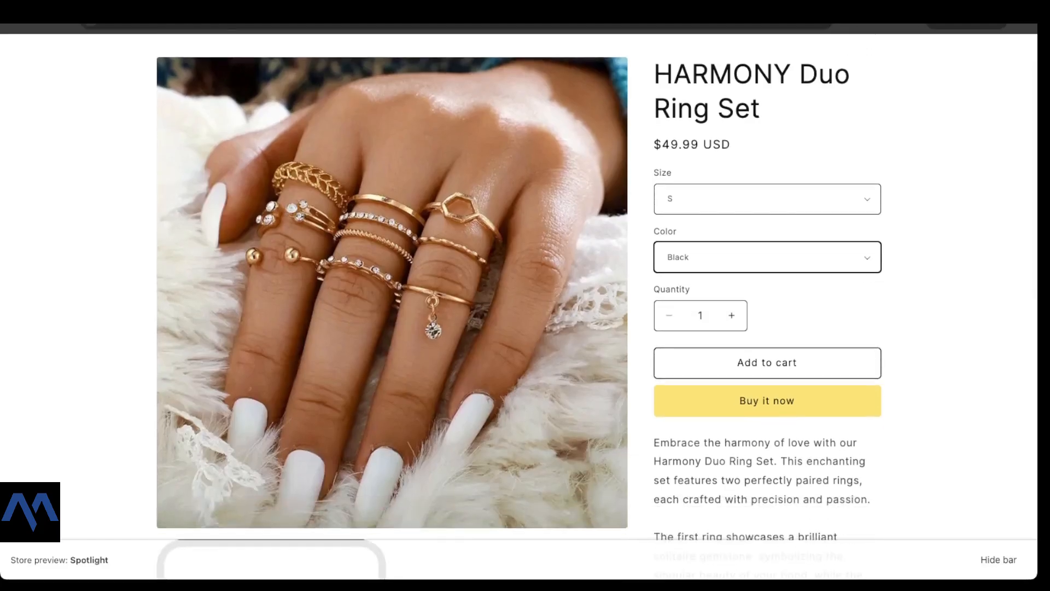
left_click(732, 316)
left_click(669, 316)
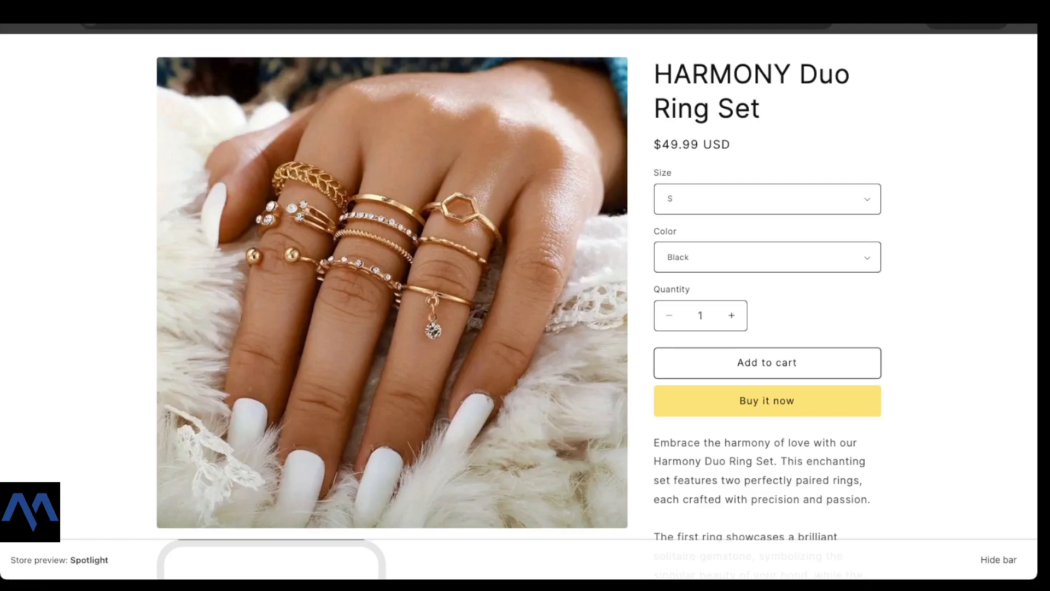
Step: Highlight the HARMONY Duo Ring Set title and its $49.99 price on the product page
scroll(525, 306, "down", 7)
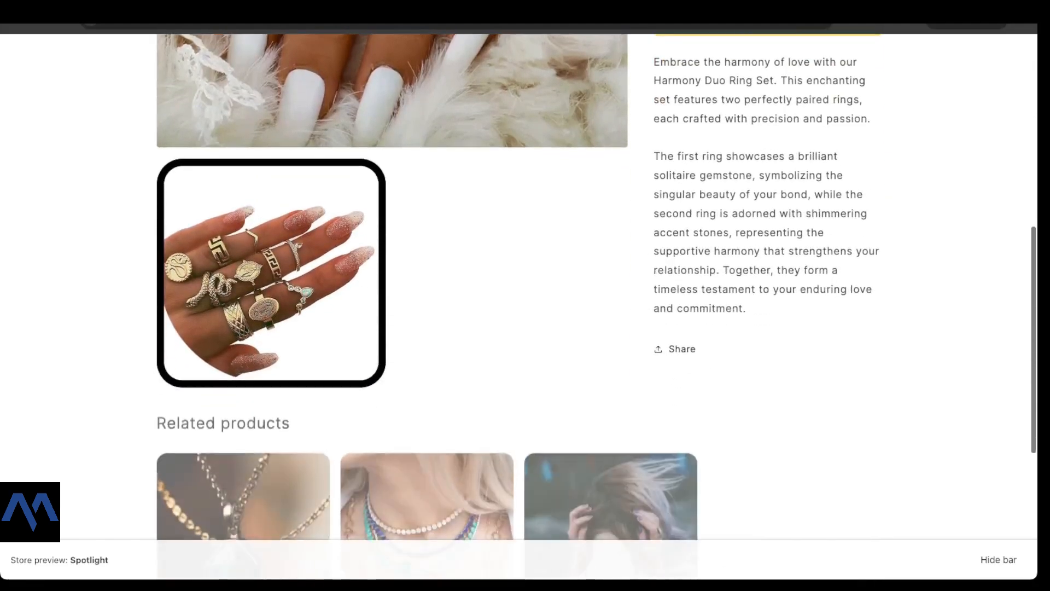
scroll(525, 306, "down", 3)
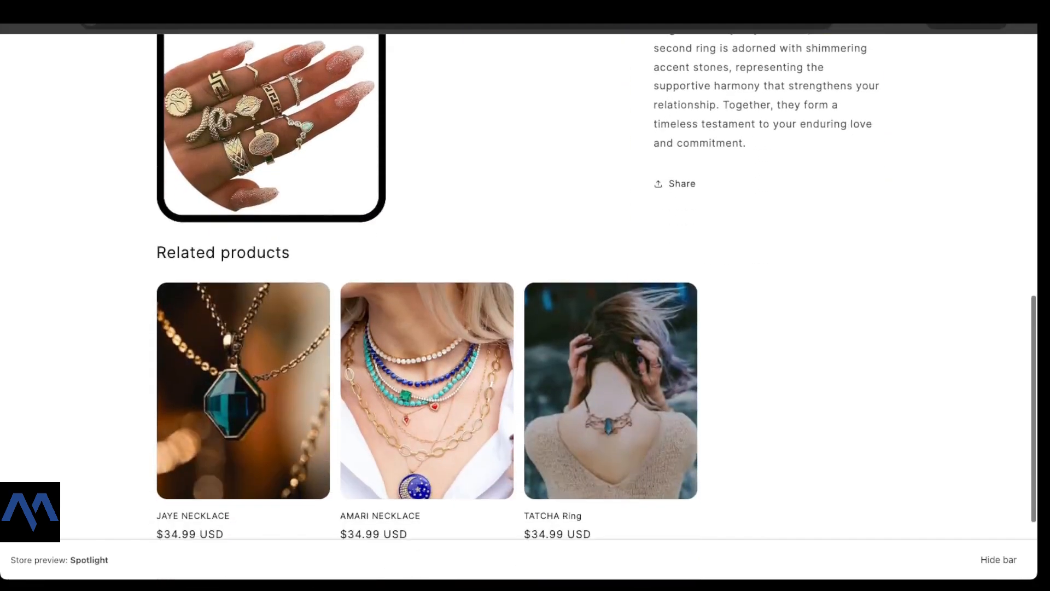
scroll(525, 306, "up", 10)
scroll(525, 306, "up", 2)
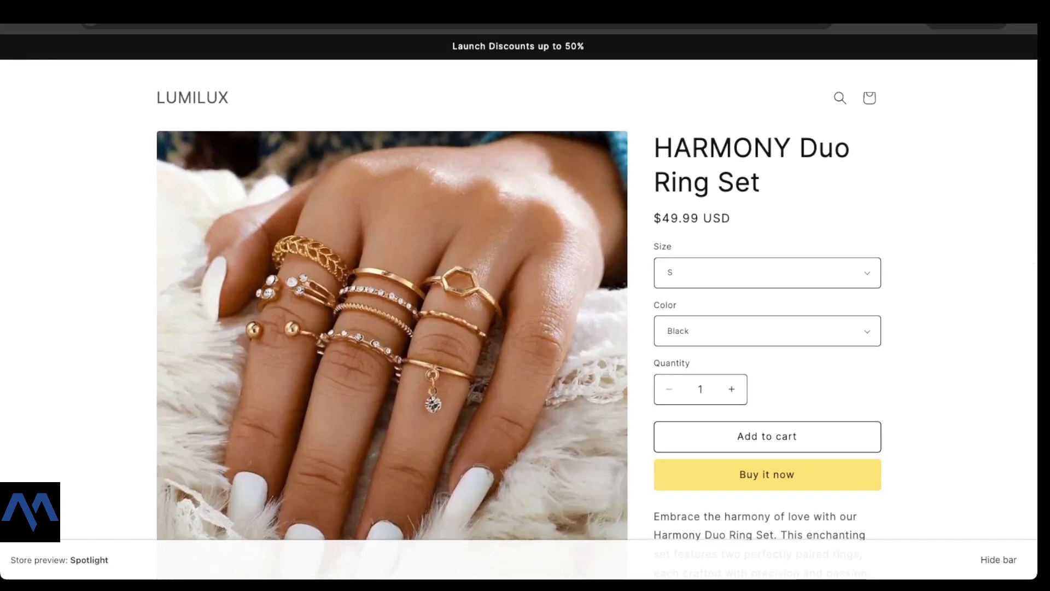
left_click_drag(655, 147, 763, 184)
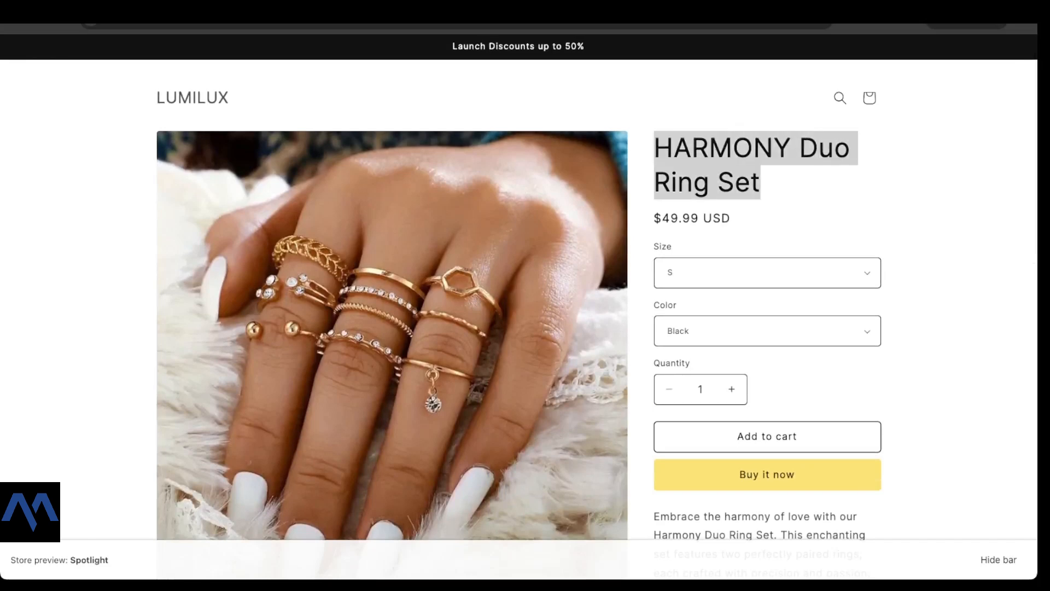
left_click_drag(731, 218, 671, 218)
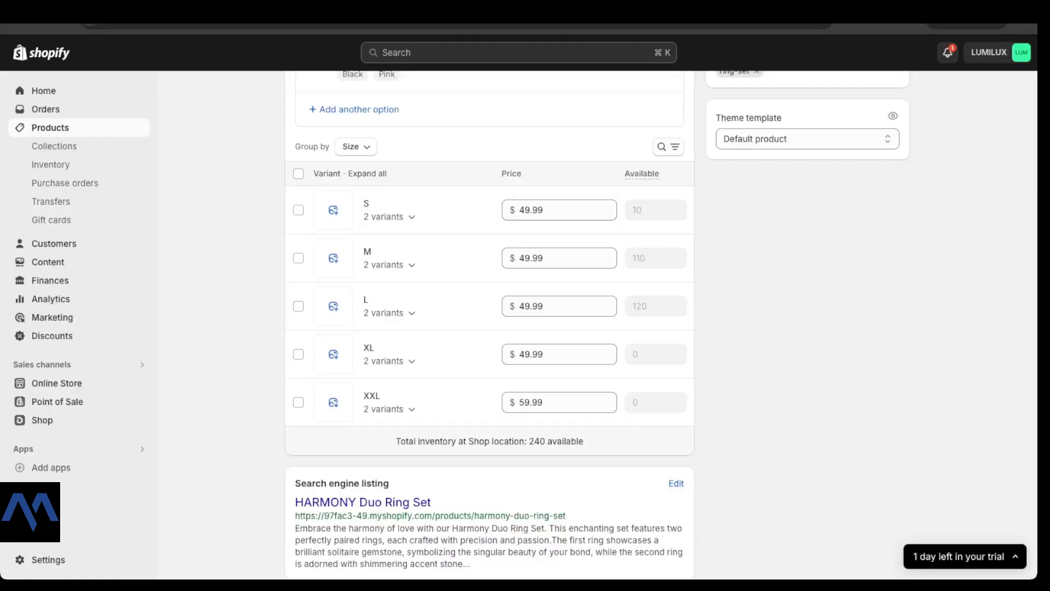
Step: Scroll through the HARMONY Duo Ring Set admin page and return to its top
scroll(489, 328, "up", 3)
scroll(489, 329, "up", 10)
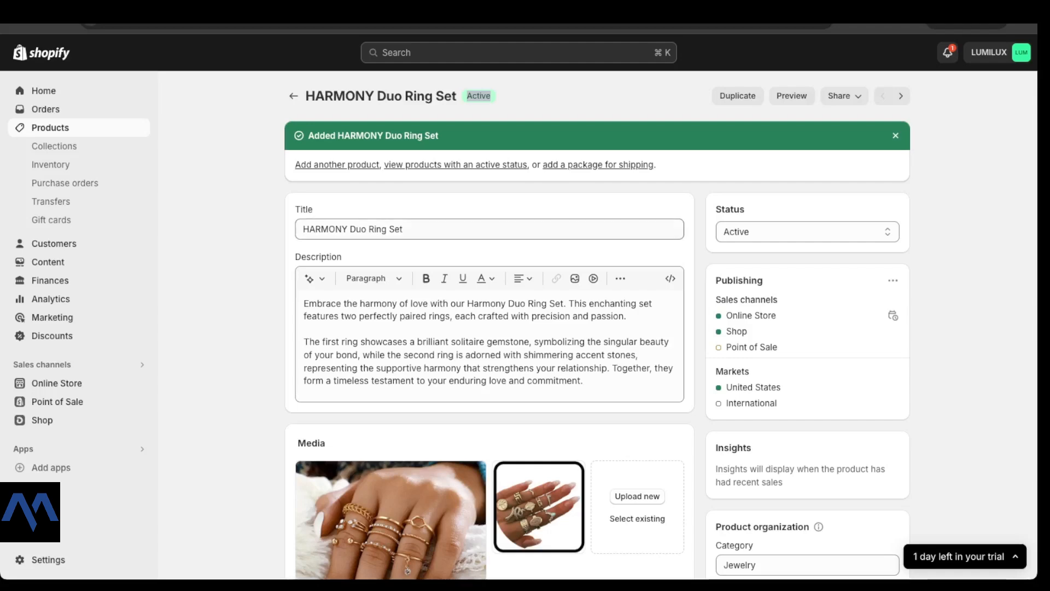
scroll(539, 328, "down", 5)
scroll(538, 200, "down", 1)
scroll(539, 200, "up", 7)
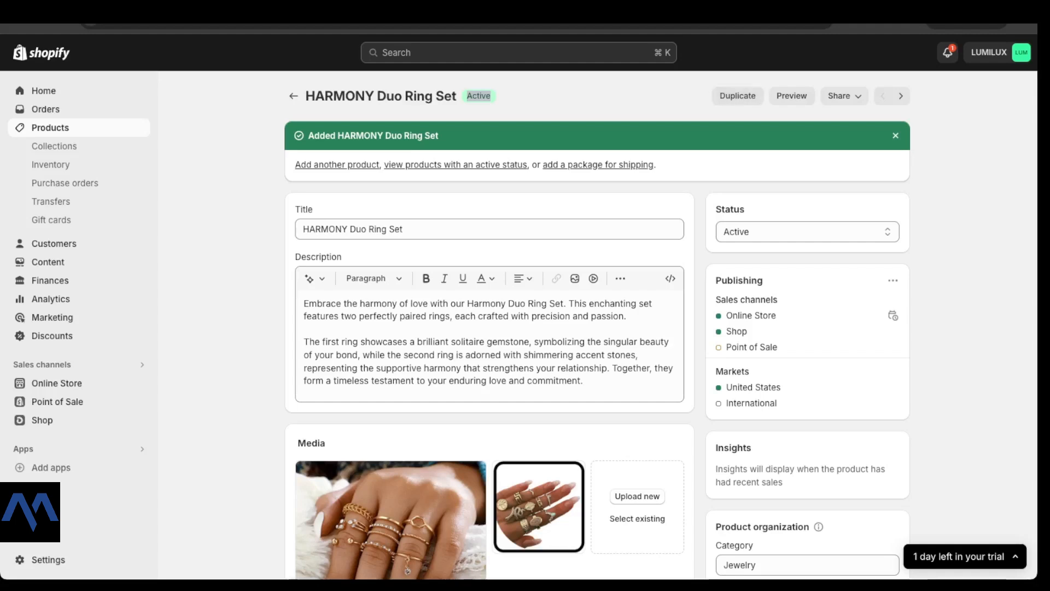
Step: Start a duplicate and paste 'Celestial Constellation Ring Set' as the copy's title
left_click(738, 96)
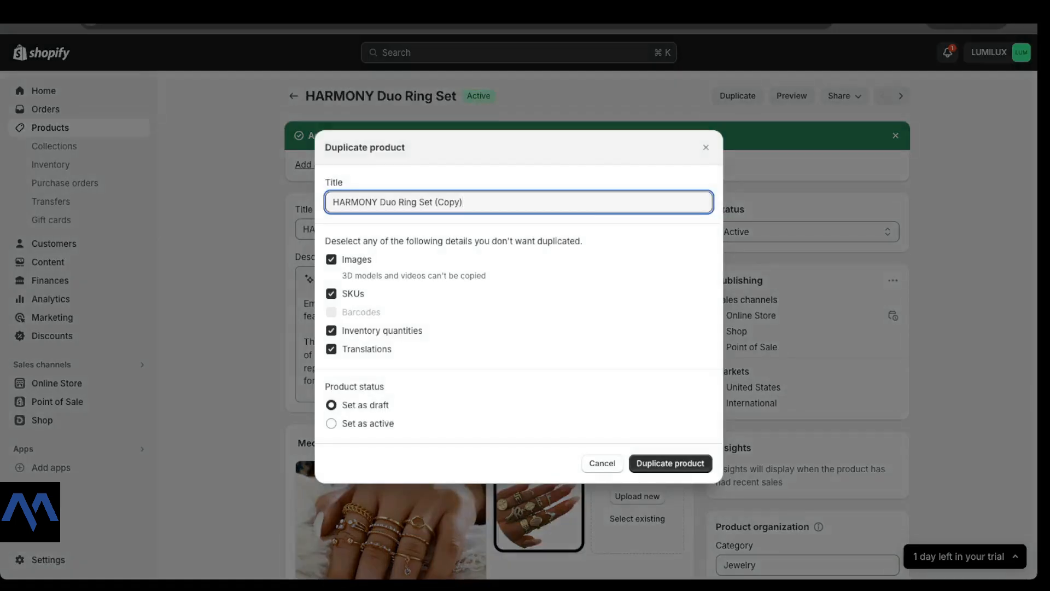
left_click_drag(378, 203, 333, 202)
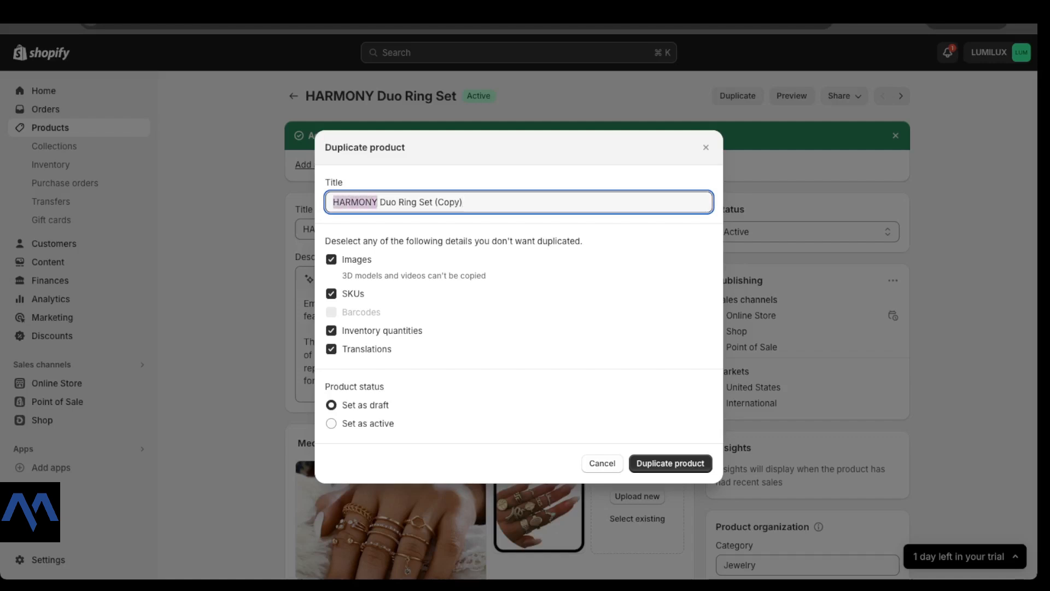
key("super+Tab")
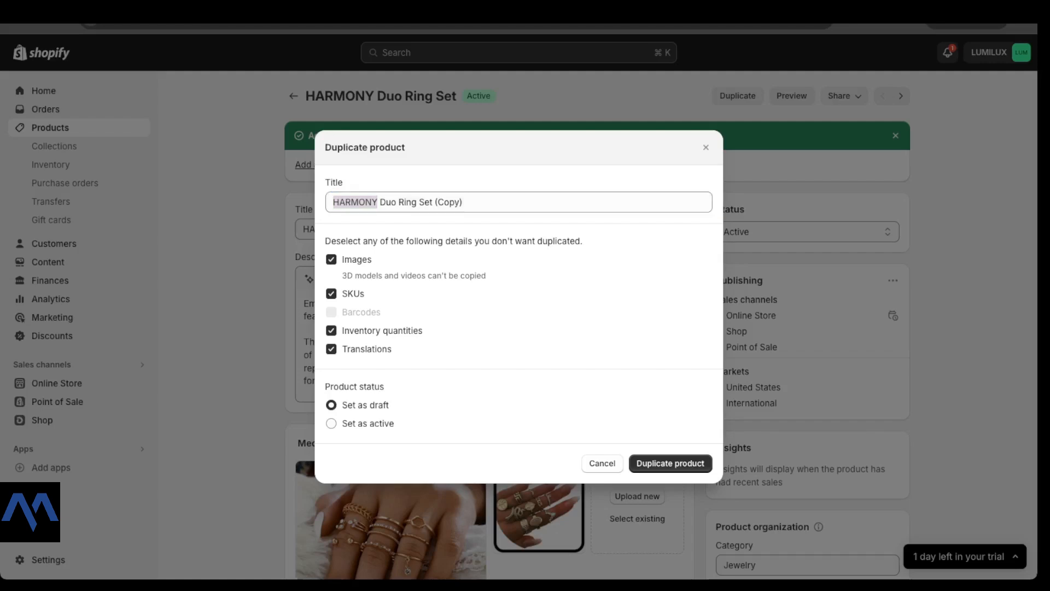
key("super+Tab")
left_click_drag(465, 202, 331, 202)
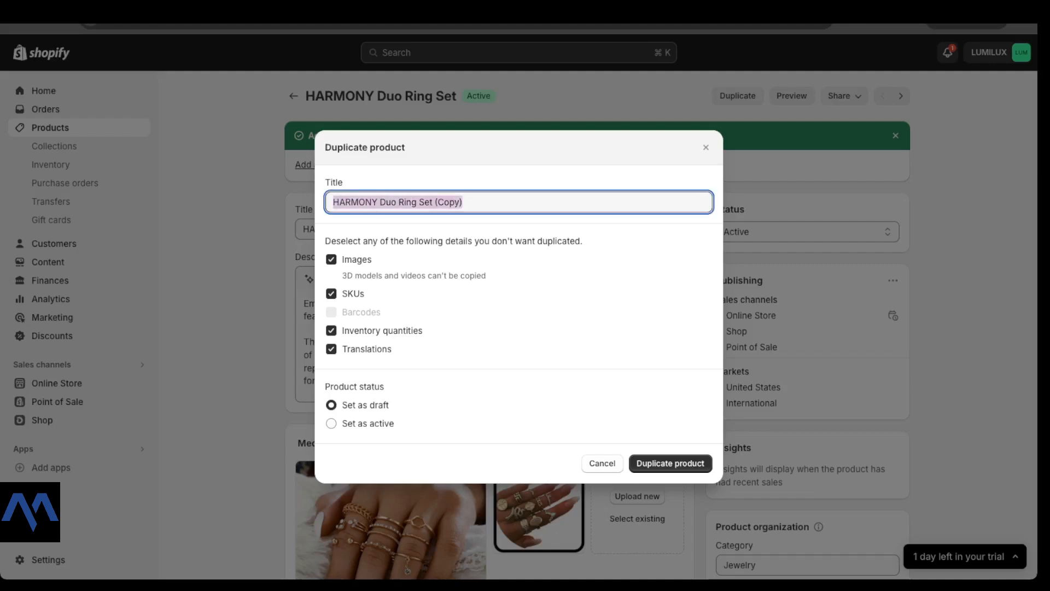
type("Celestial Constellation Ring Set")
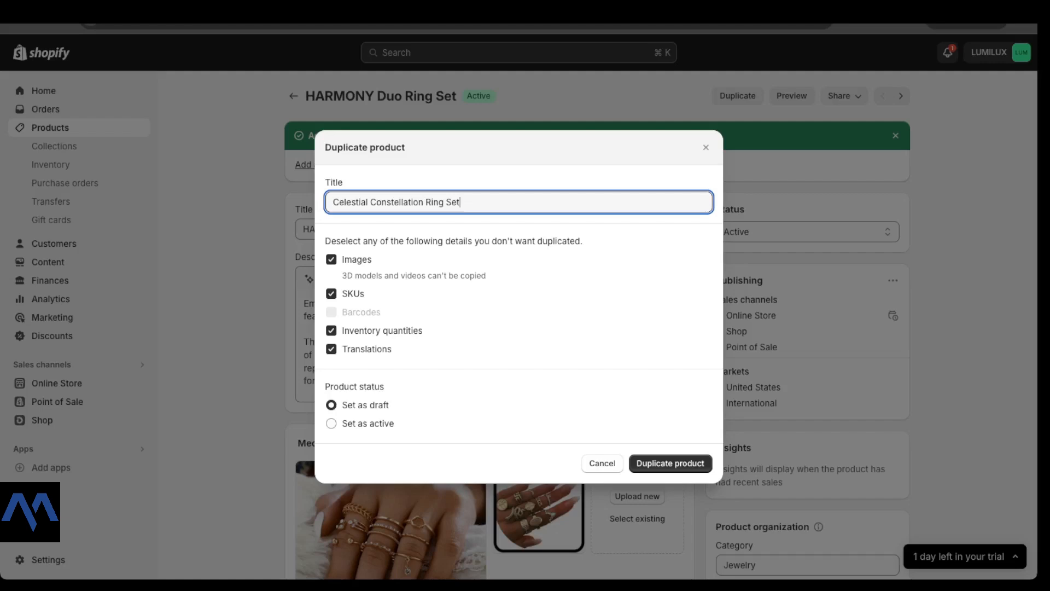
Step: Keep images included in the copy and create the duplicated product
left_click(331, 259)
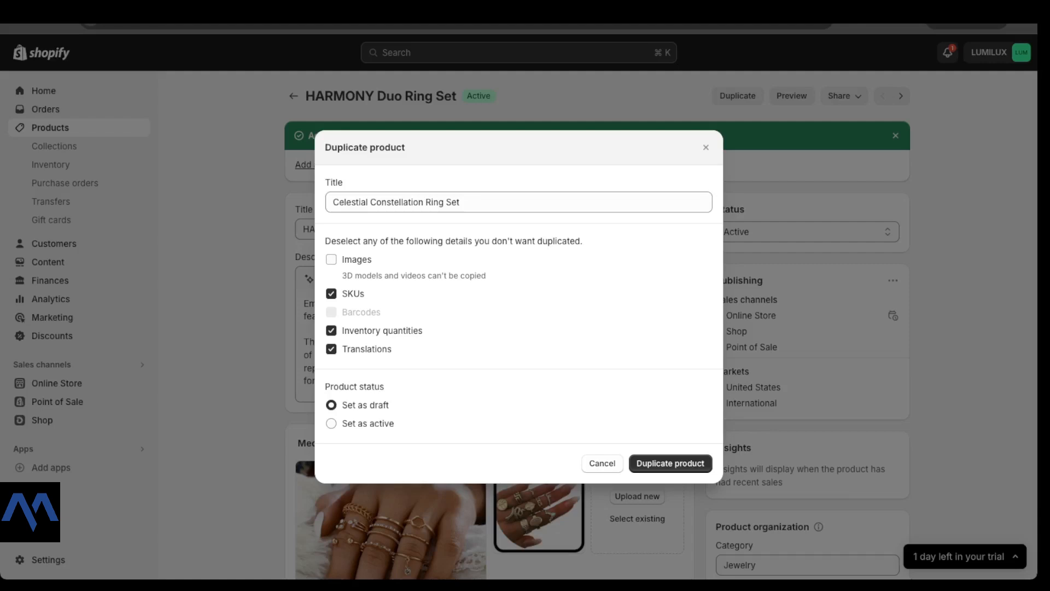
left_click(332, 259)
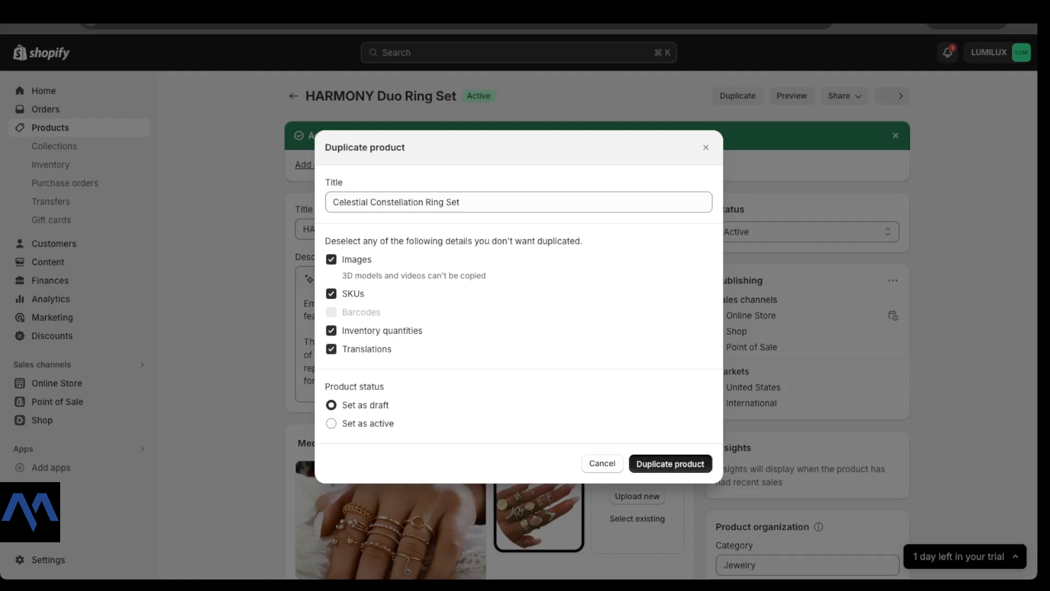
left_click(670, 463)
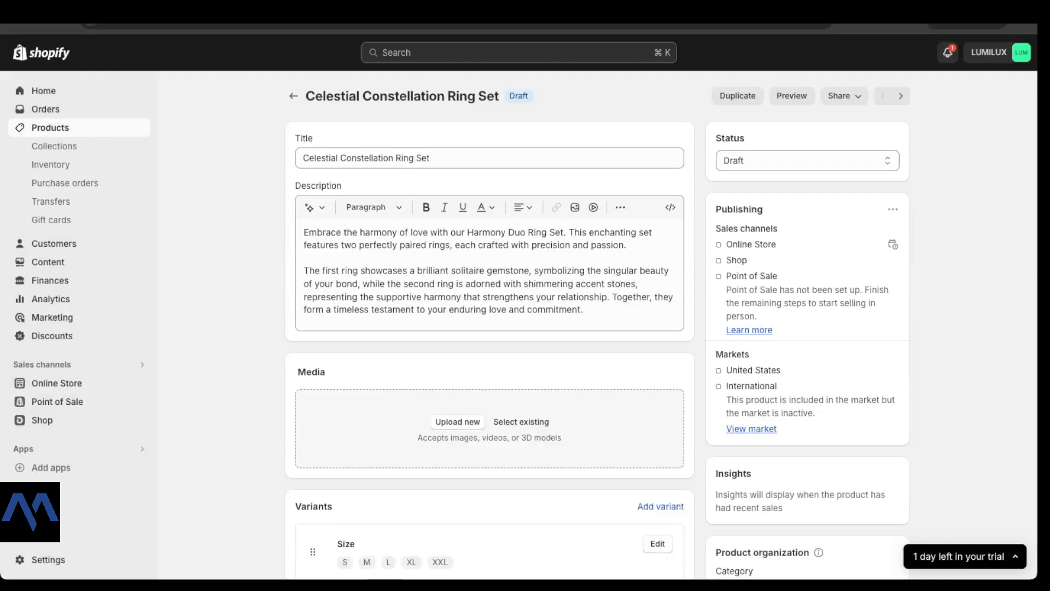
Step: Check the new copy's Draft status and review its Celestial Constellation Ring Set title
left_click_drag(529, 97, 509, 96)
left_click(807, 161)
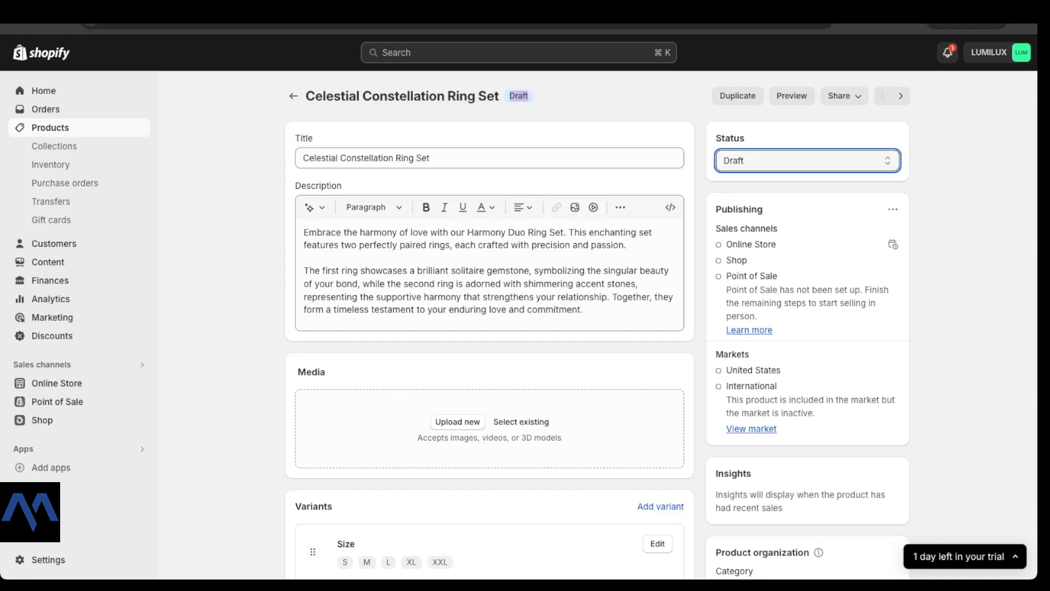
scroll(598, 325, "down", 1)
scroll(598, 325, "up", 1)
left_click_drag(309, 158, 429, 158)
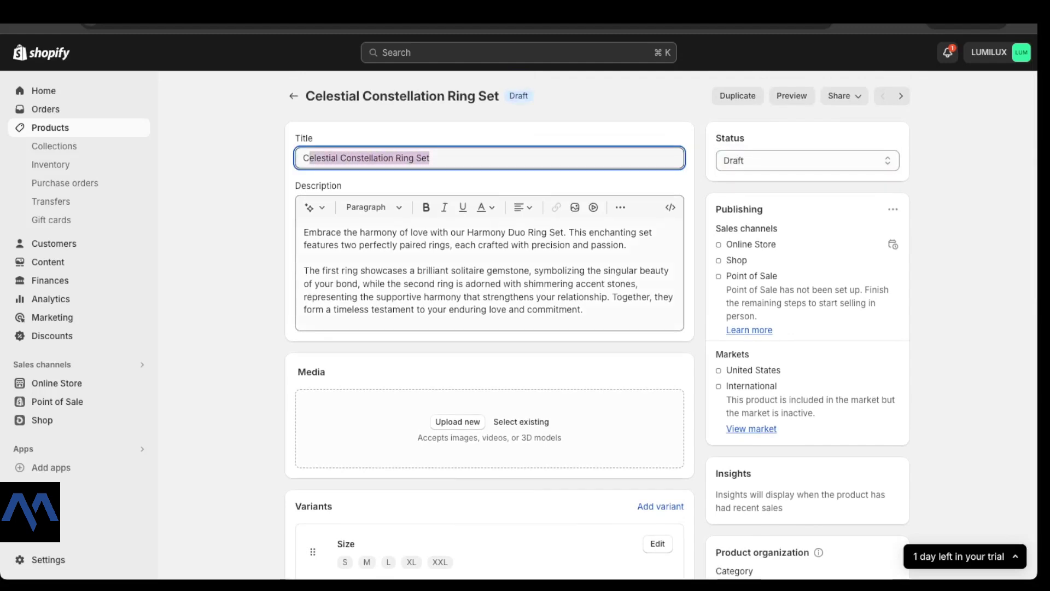
Step: Replace the description with the celestial text, split into two paragraphs after 'celestial motifs.'
left_click(306, 233)
left_click_drag(584, 310, 305, 233)
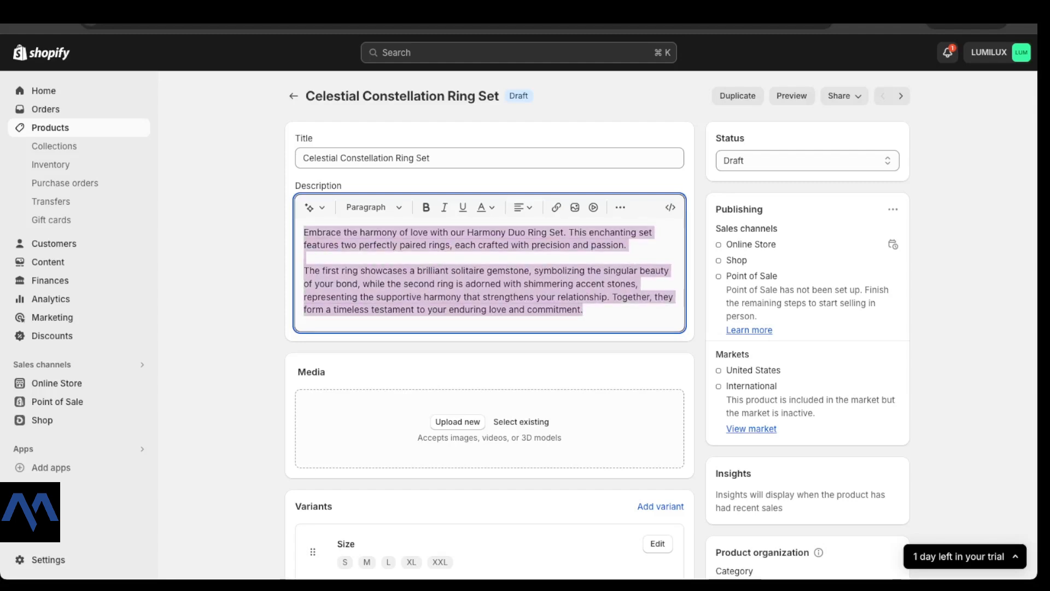
type("Illuminate your love story with our Celestial Constellation Ring Set. Inspired by the splendor of the night sky, this set features two intricately designed rings adorned with celestial motifs. The first ring depicts a radiant starburst, accented with sparkling gemstones that mimic the brilliance of distant stars. The second ring showcases a delicate crescent moon, adorned with twinkling stones that evoke the magic of a moonlit night. Together, they create a celestial symphony that celebrates the cosmic connection between two souls.")
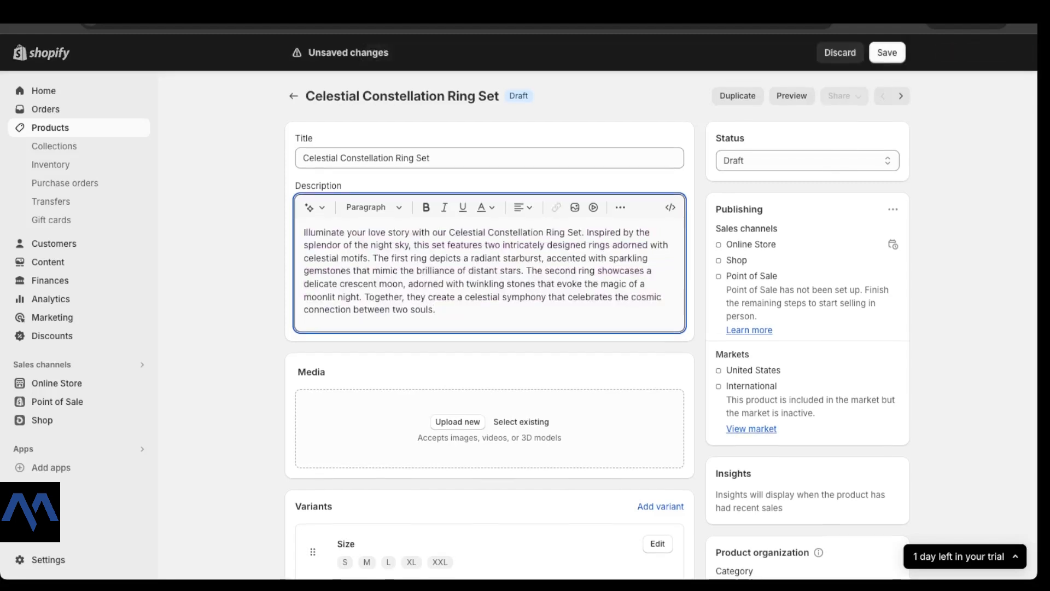
left_click(370, 258)
key("Return")
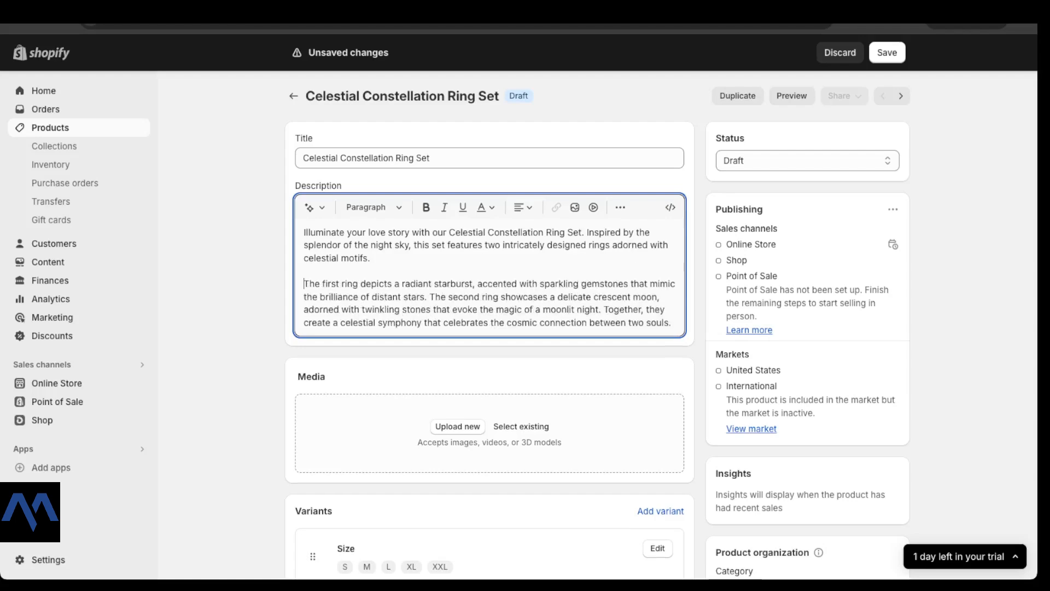
scroll(489, 328, "down", 5)
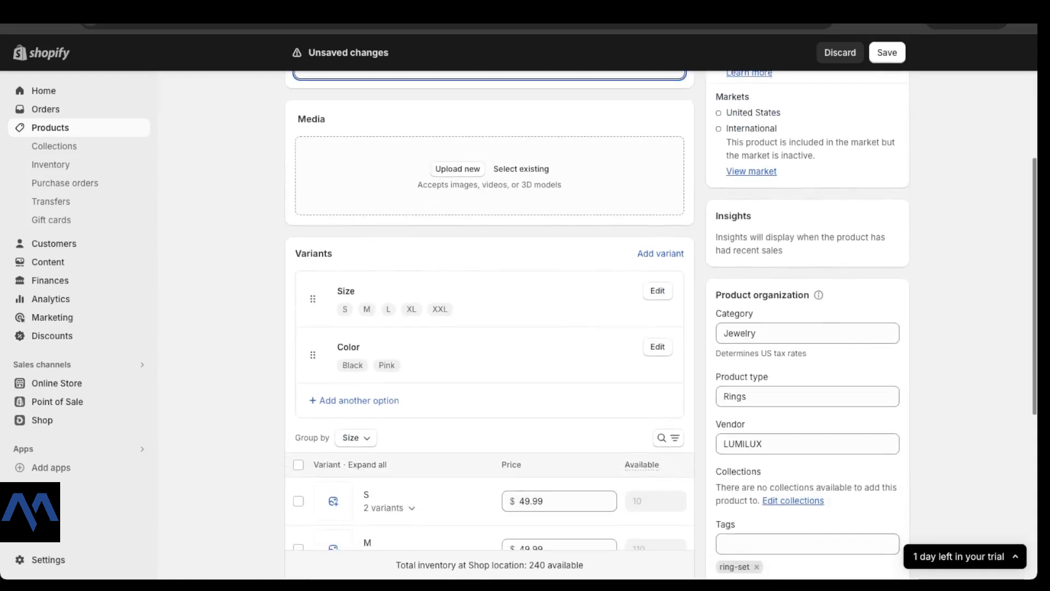
left_click(458, 169)
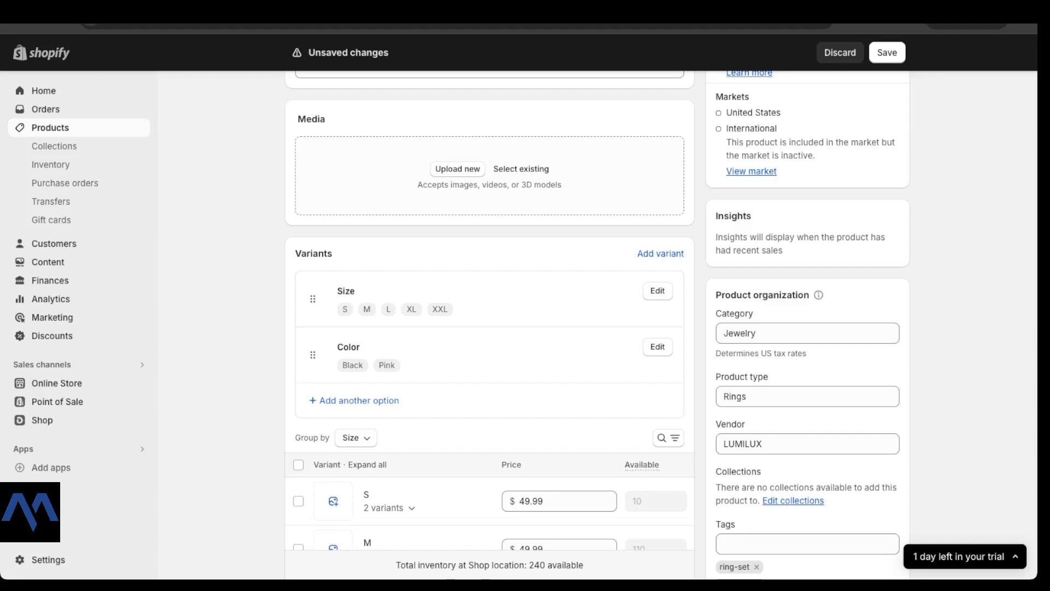
Step: Drop the photo of a hand wearing rings into Media and scroll down to the variants
left_click_drag(1034, 176, 490, 175)
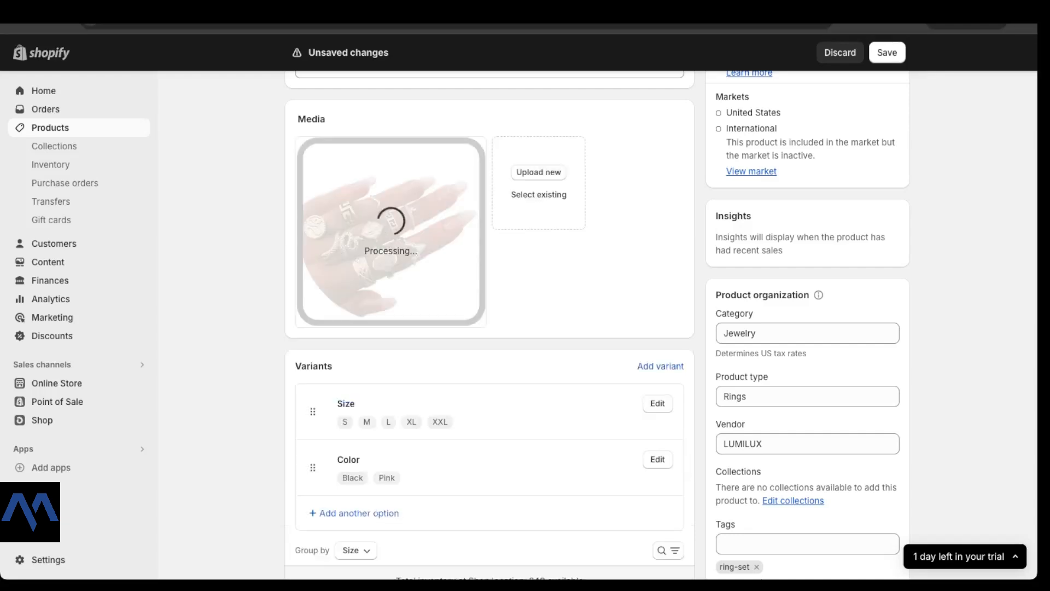
scroll(597, 323, "down", 2)
scroll(597, 323, "down", 1)
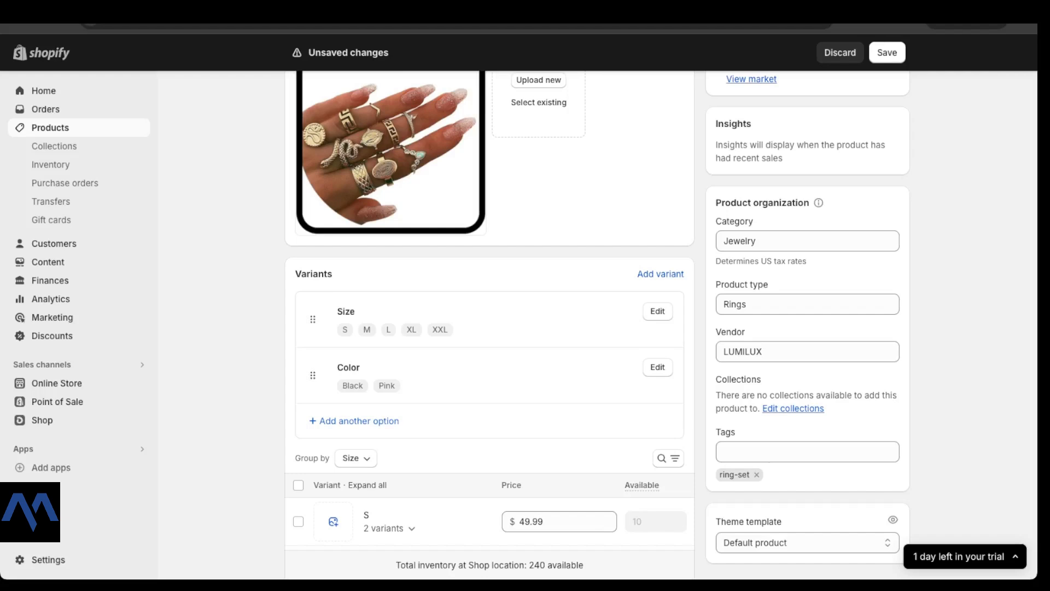
scroll(596, 323, "down", 2)
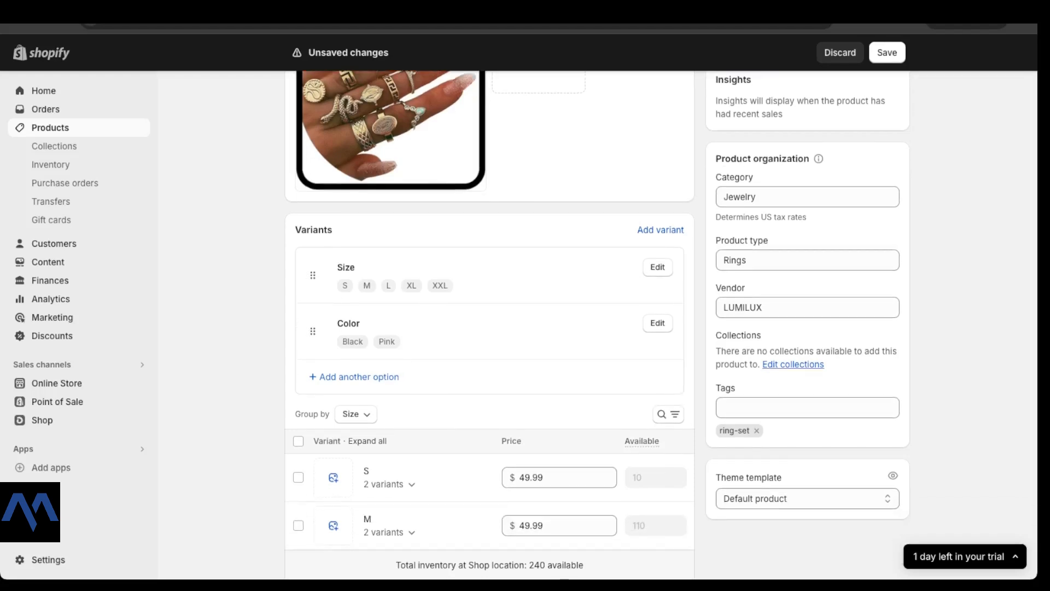
scroll(597, 323, "down", 5)
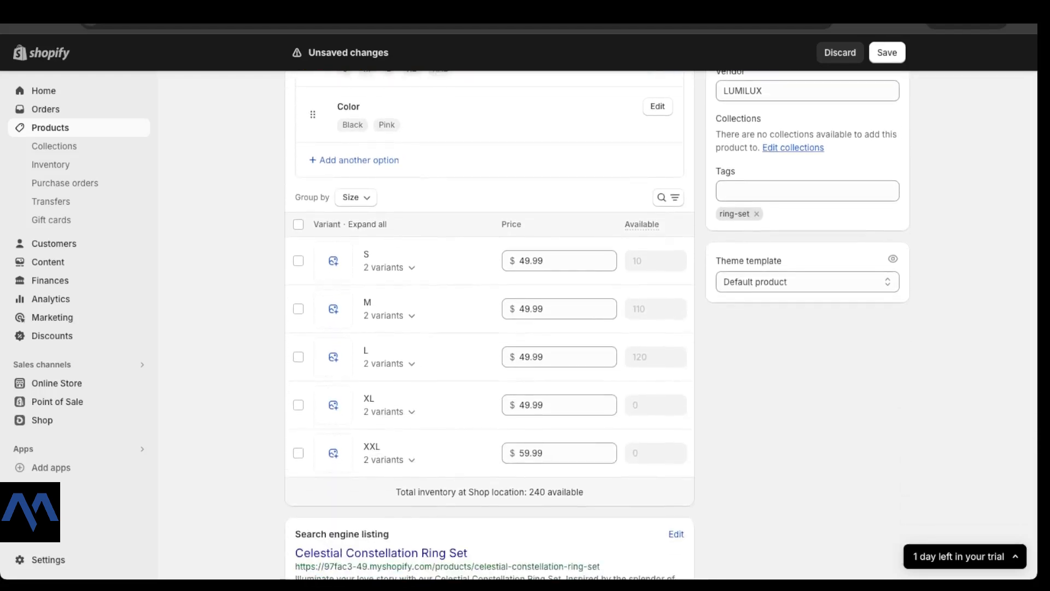
scroll(489, 329, "up", 10)
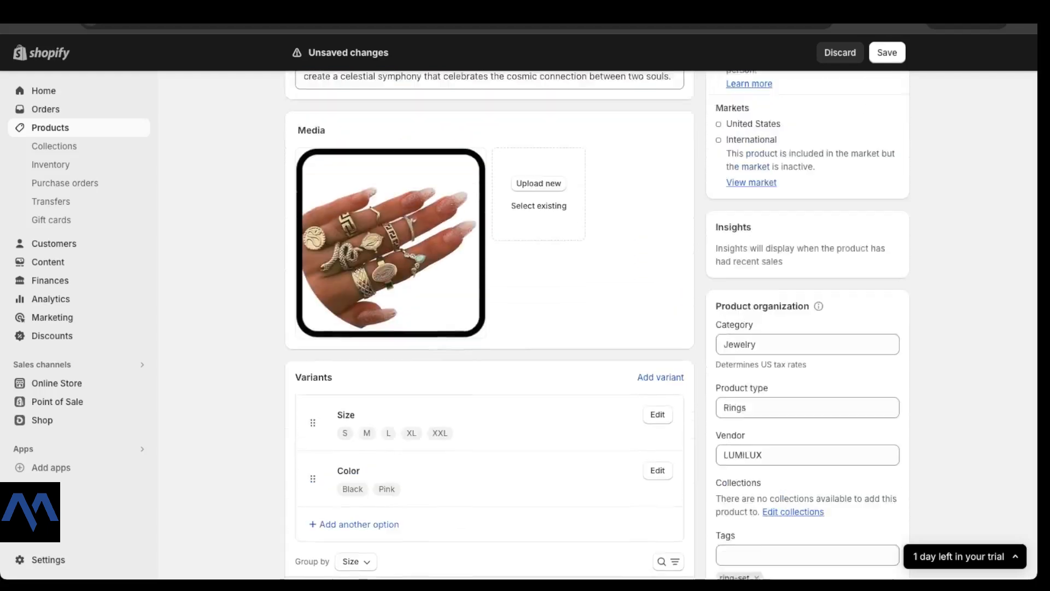
scroll(489, 328, "down", 6)
scroll(490, 328, "down", 6)
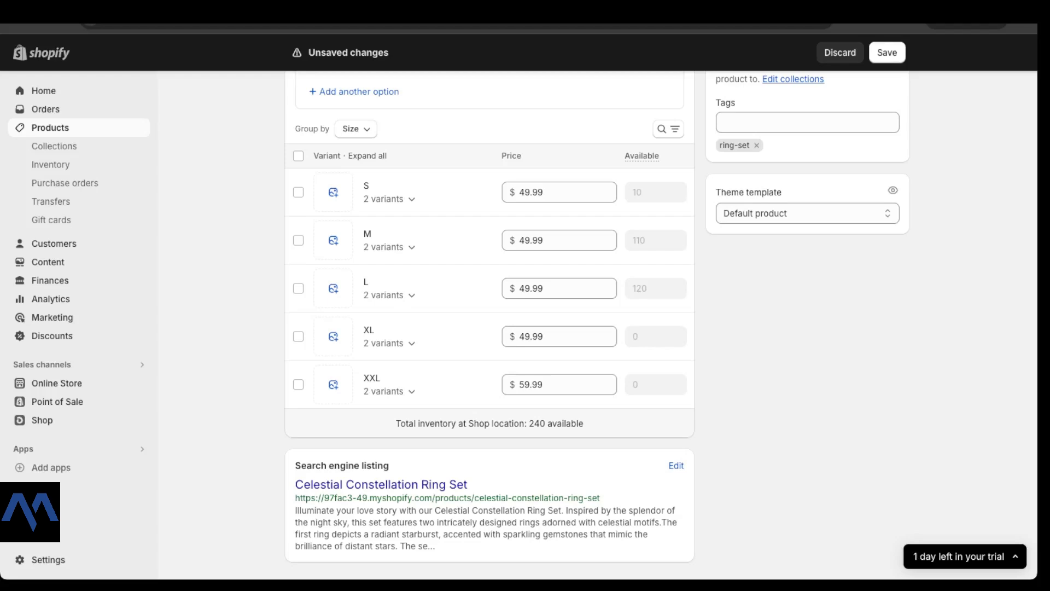
Step: Select all size variants for editing, staying on the page to keep unsaved changes
left_click(298, 156)
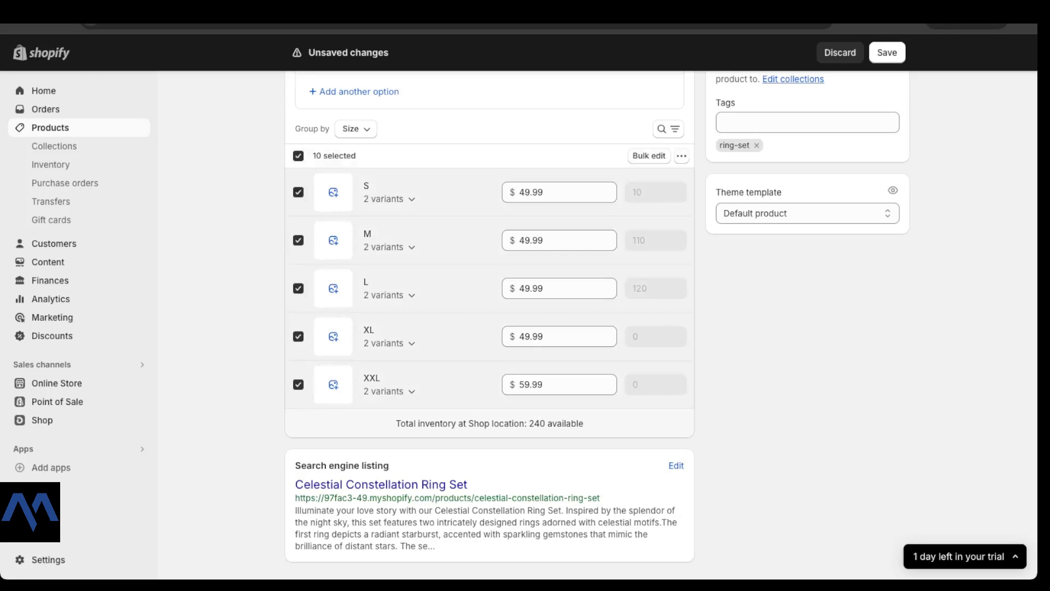
left_click(650, 156)
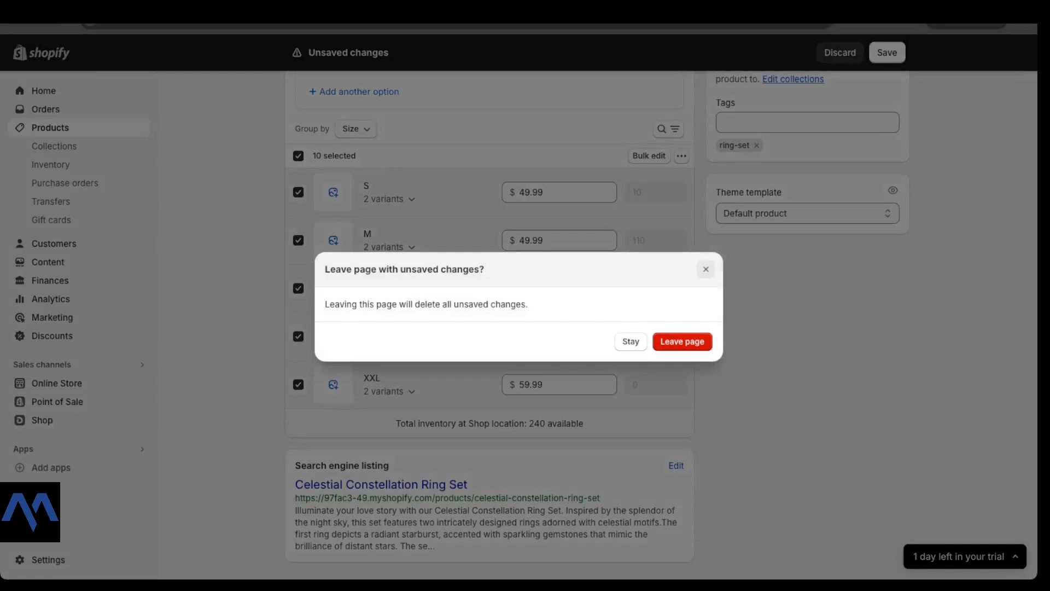
left_click(706, 269)
Step: Save the Celestial Constellation Ring Set with its new photo and description
scroll(563, 335, "up", 1)
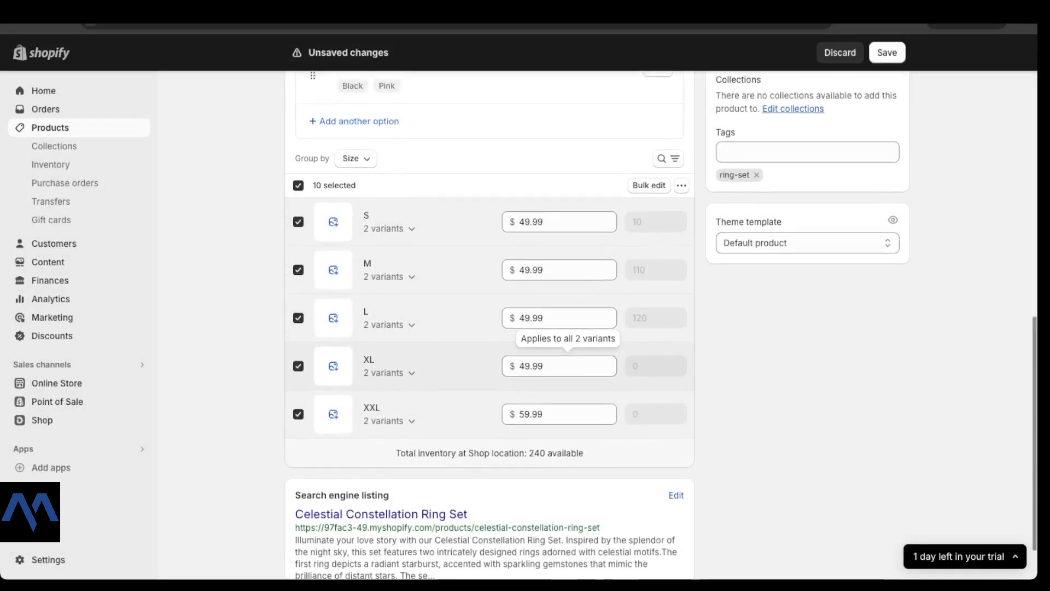
scroll(563, 335, "down", 1)
scroll(564, 335, "up", 9)
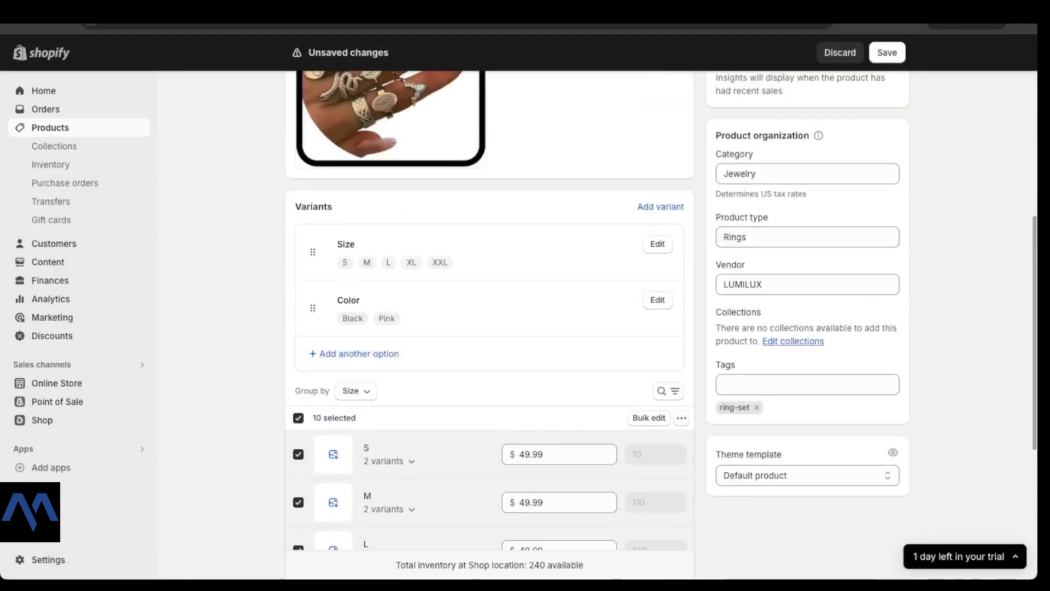
scroll(564, 335, "up", 4)
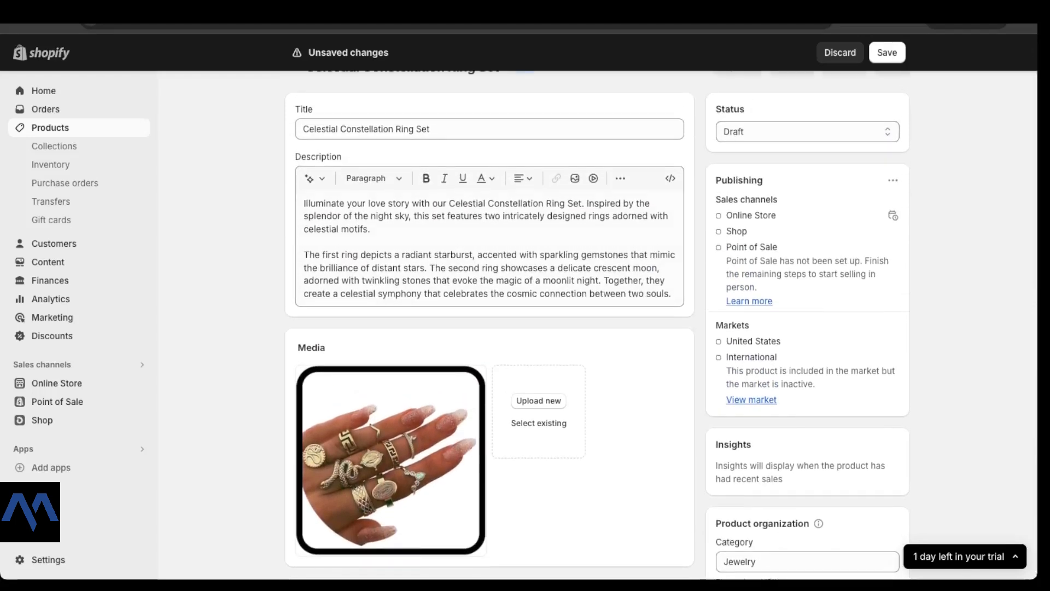
left_click(887, 52)
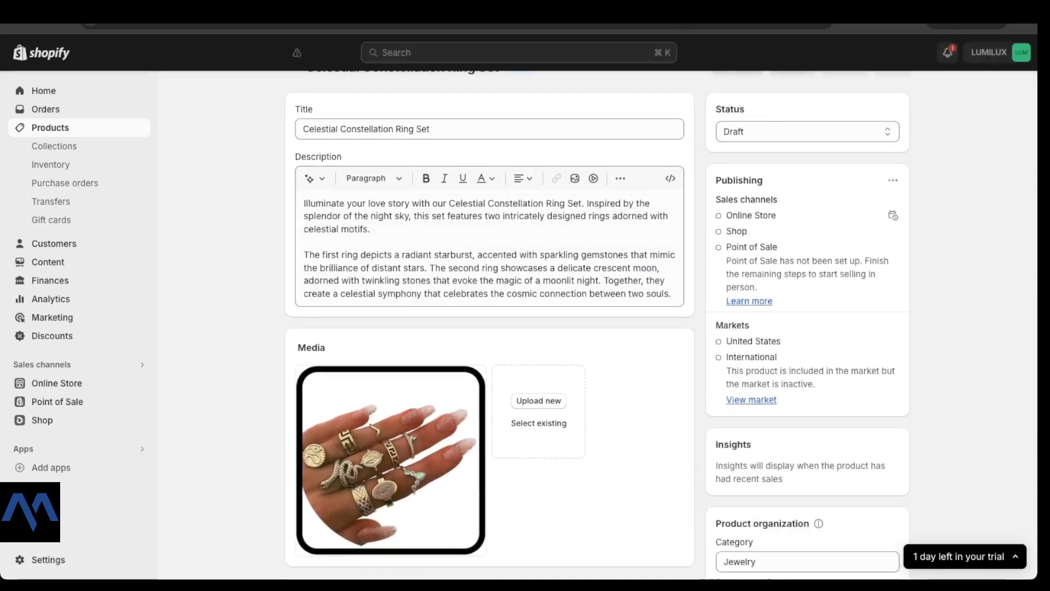
scroll(489, 328, "down", 12)
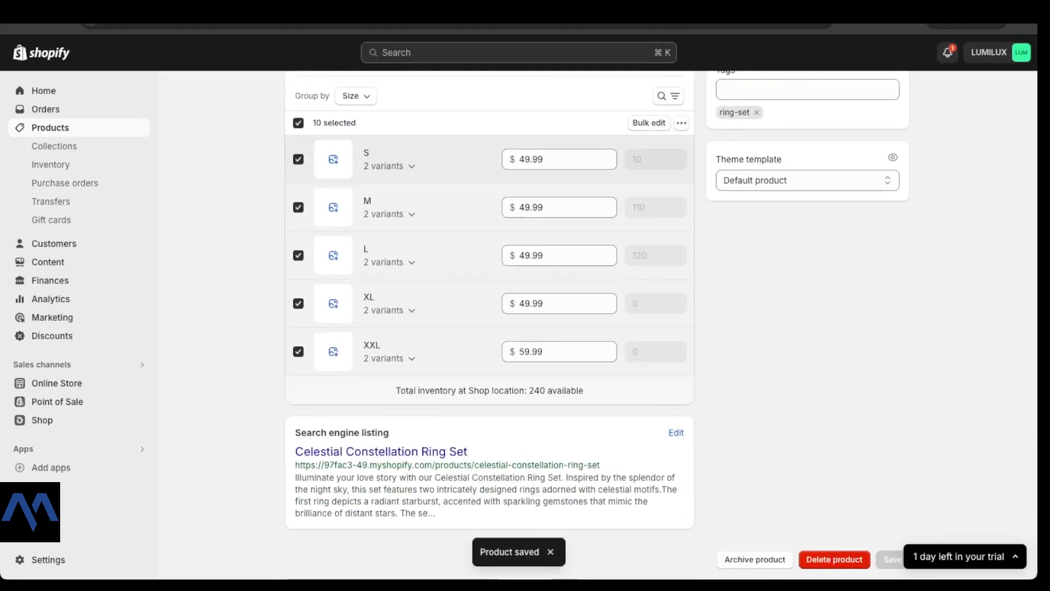
Step: Set all ten variant prices to 39.99 in the bulk editor and save them
left_click(649, 122)
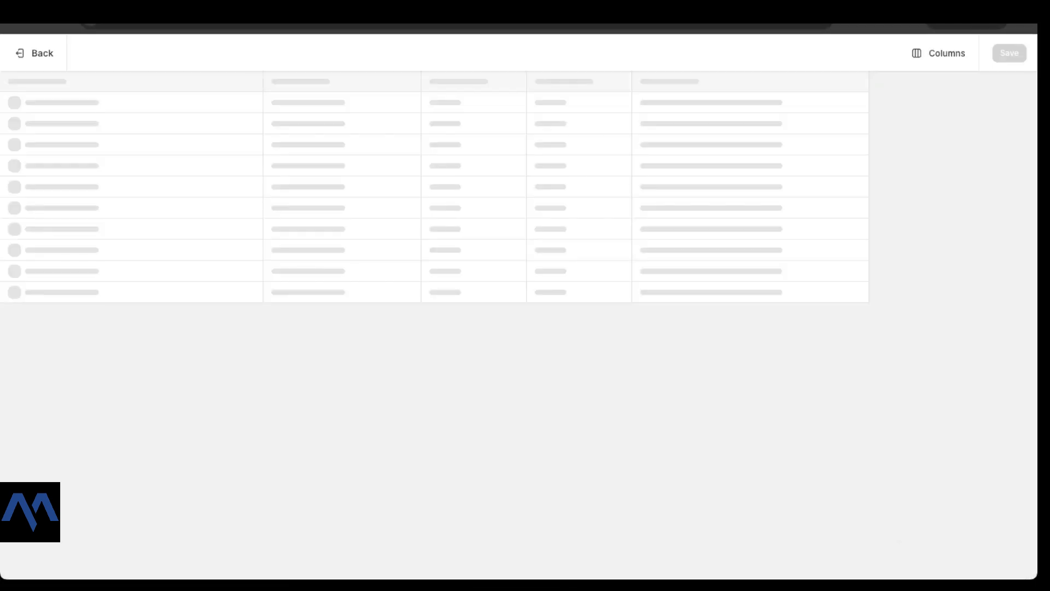
left_click(315, 103)
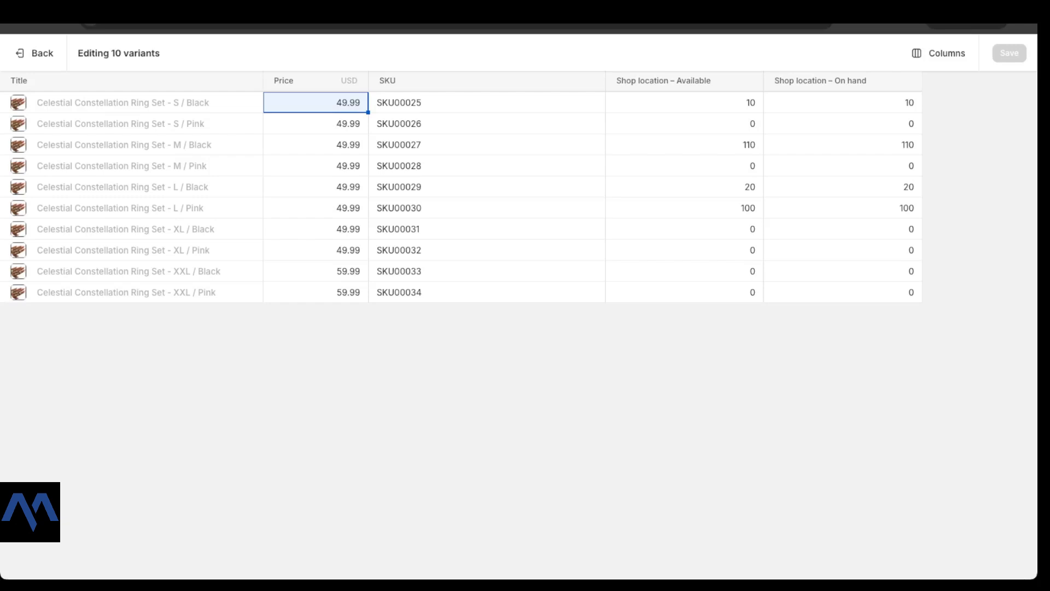
left_click_drag(316, 103, 316, 292)
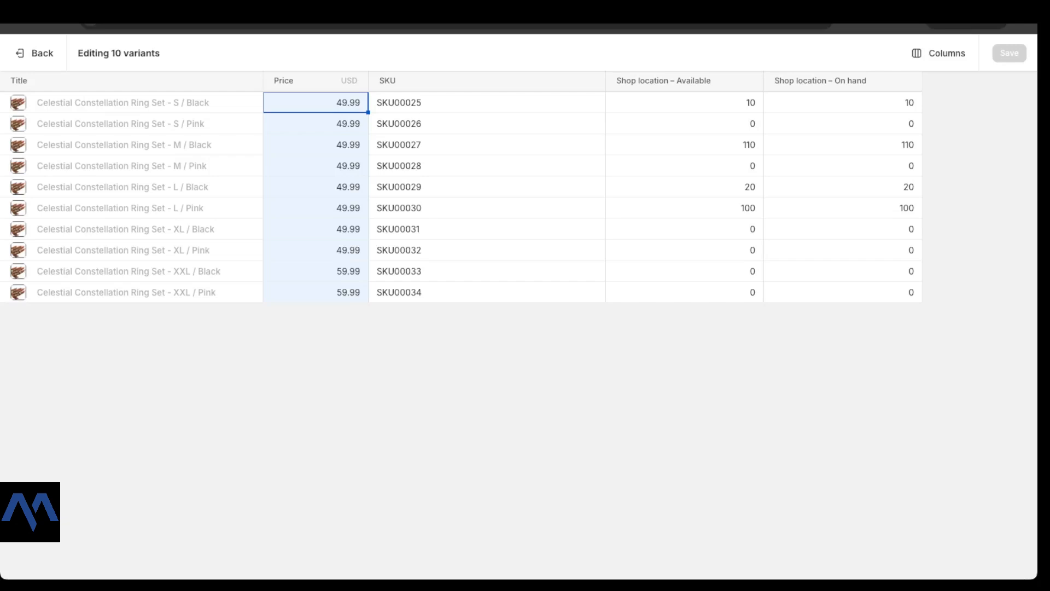
type("39.99")
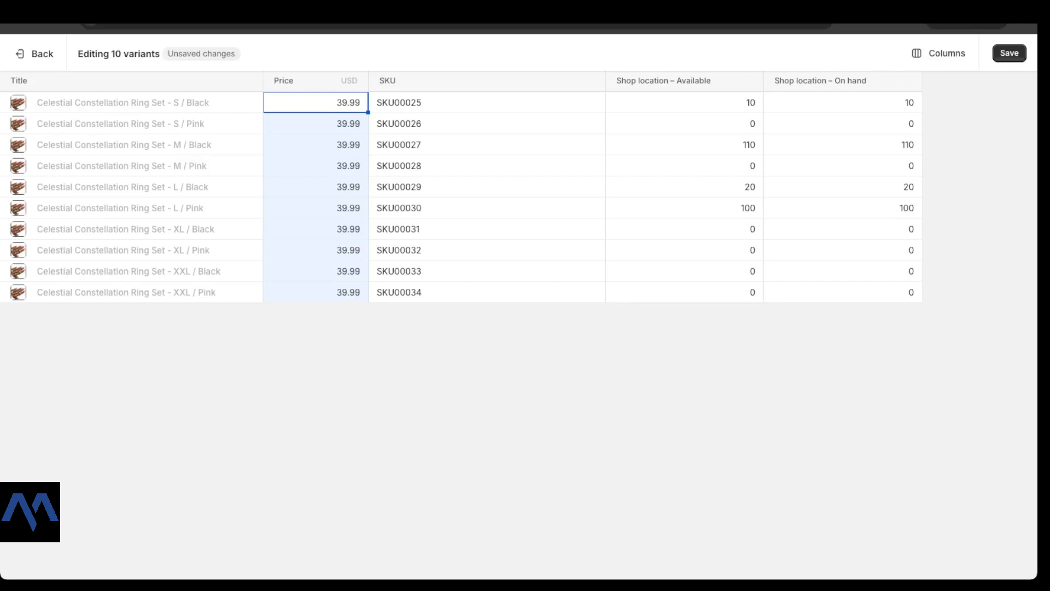
left_click(1009, 53)
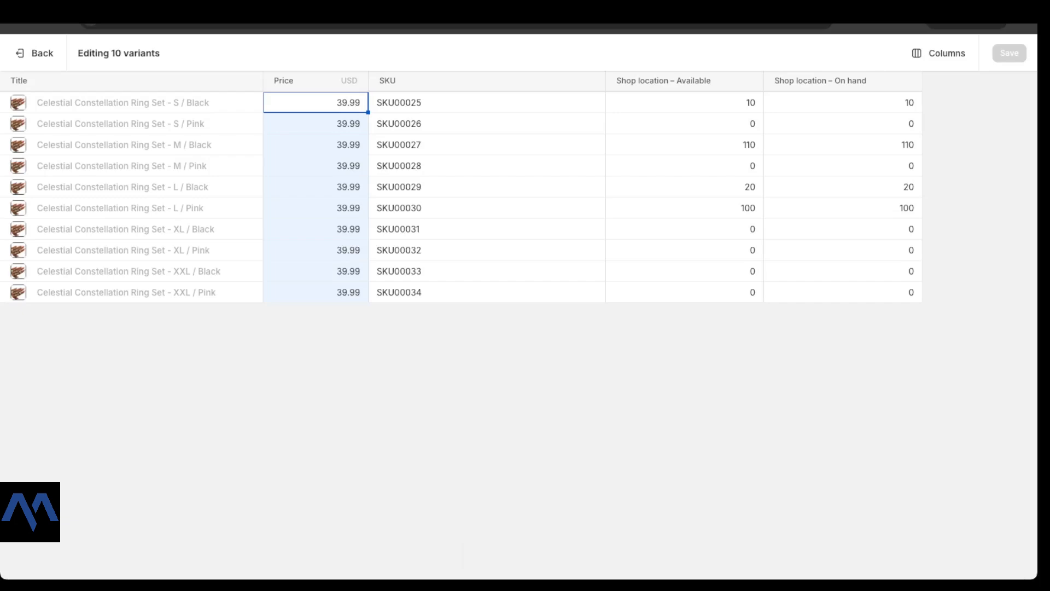
Step: Return to the product and expand the L and XL size variant groups
left_click(35, 53)
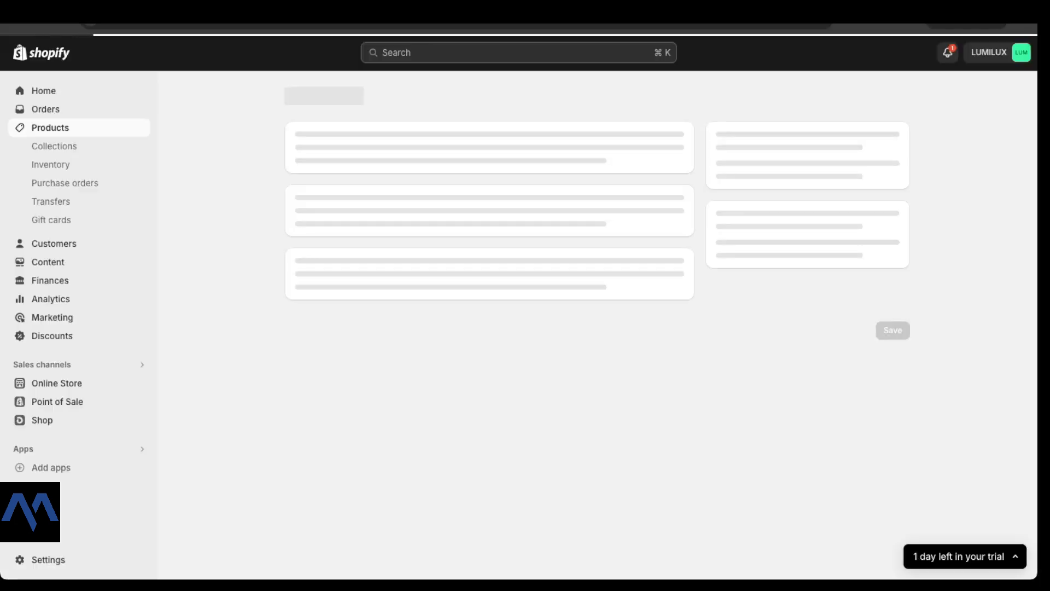
scroll(490, 329, "down", 3)
scroll(390, 246, "down", 8)
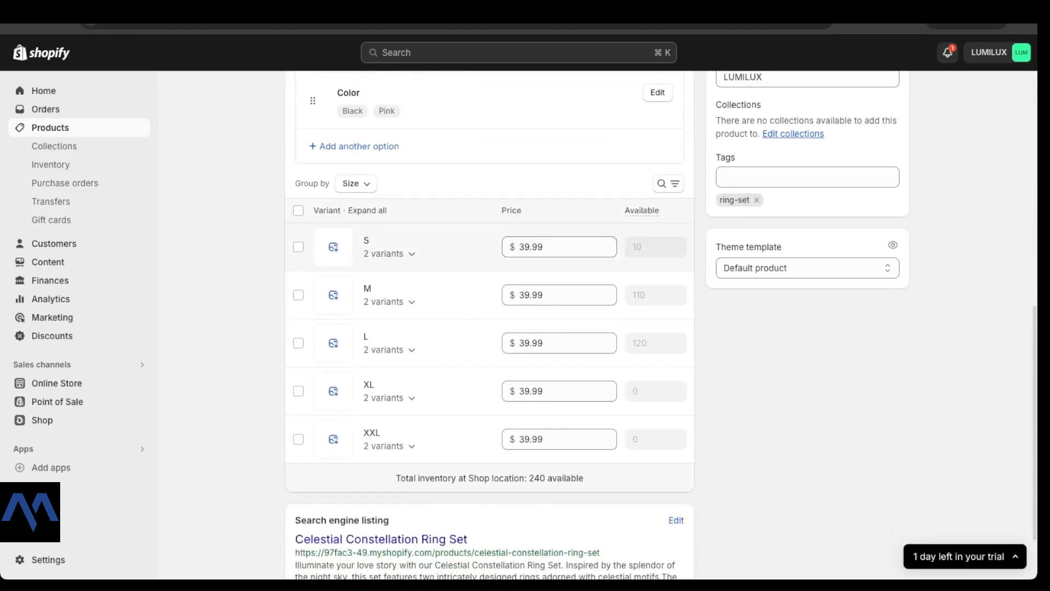
scroll(568, 383, "down", 2)
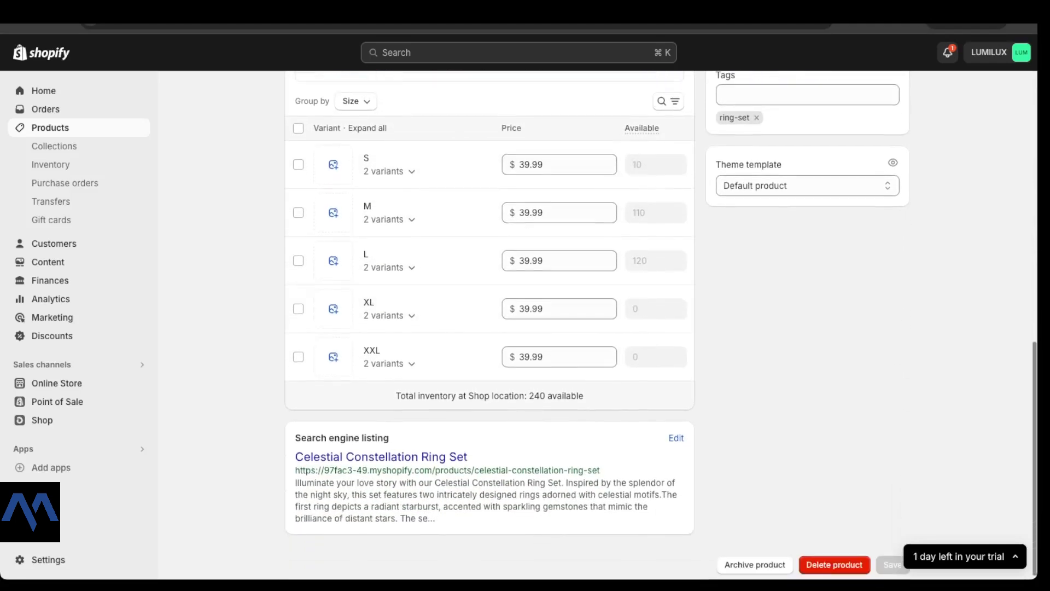
left_click(389, 266)
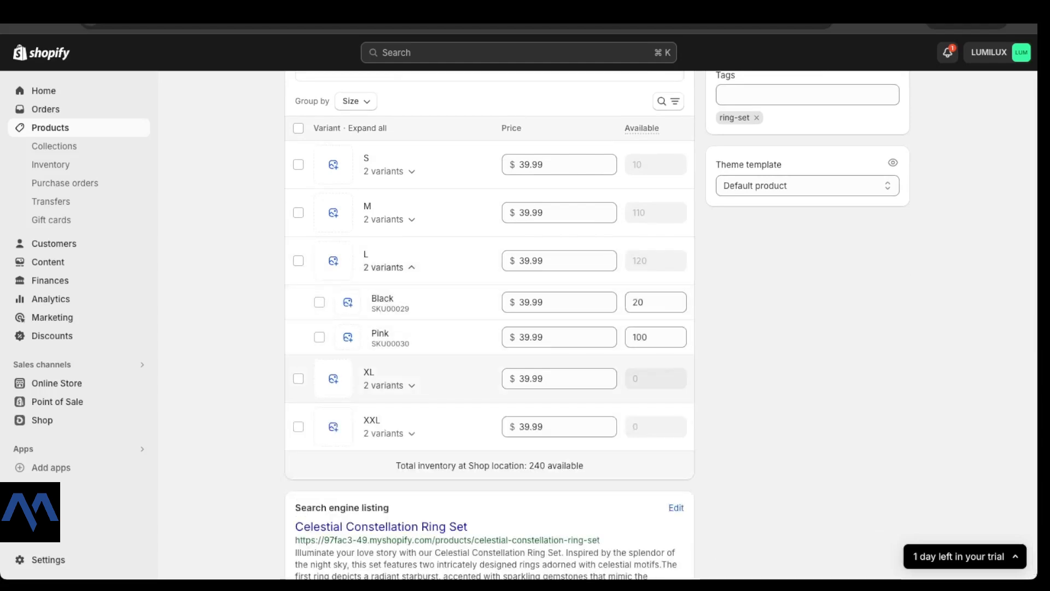
left_click(389, 386)
Step: Set XL / Black available stock to 50, bringing total inventory to 290
scroll(490, 337, "down", 1)
scroll(635, 356, "down", 1)
left_click(635, 356)
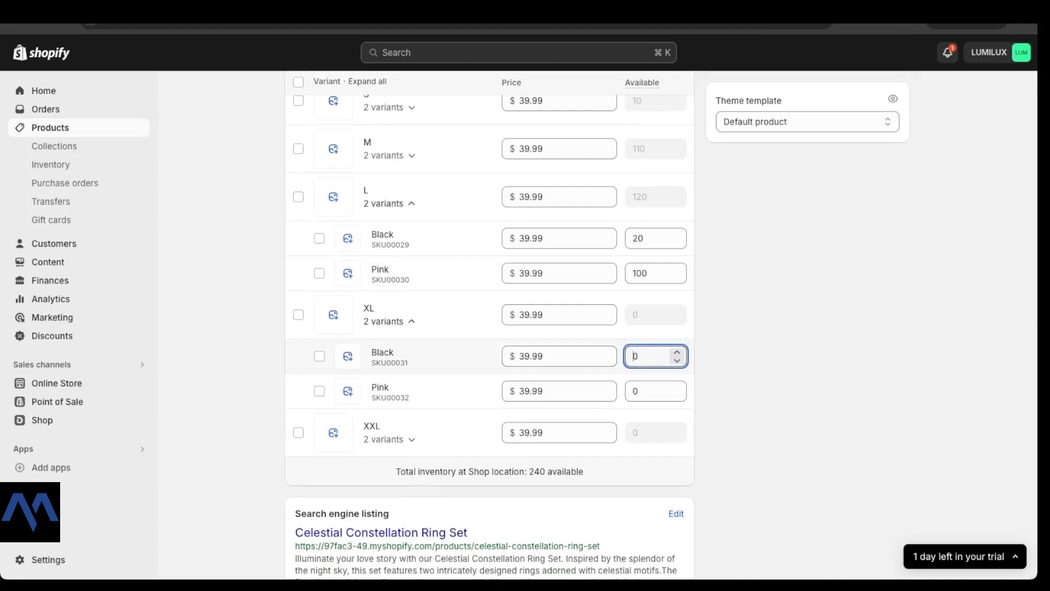
double_click(636, 356)
type("50")
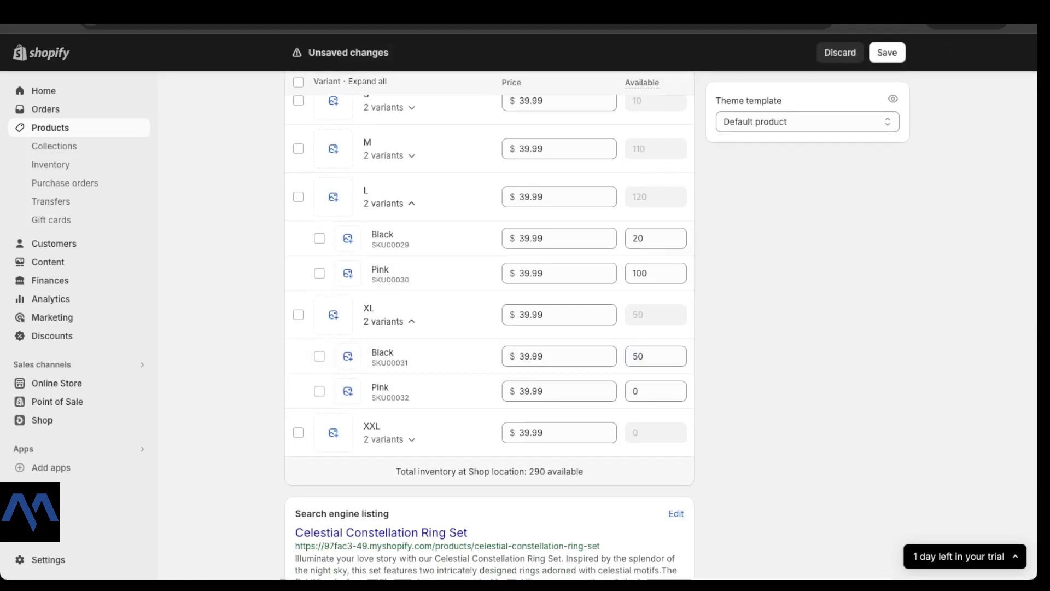
scroll(645, 219, "down", 2)
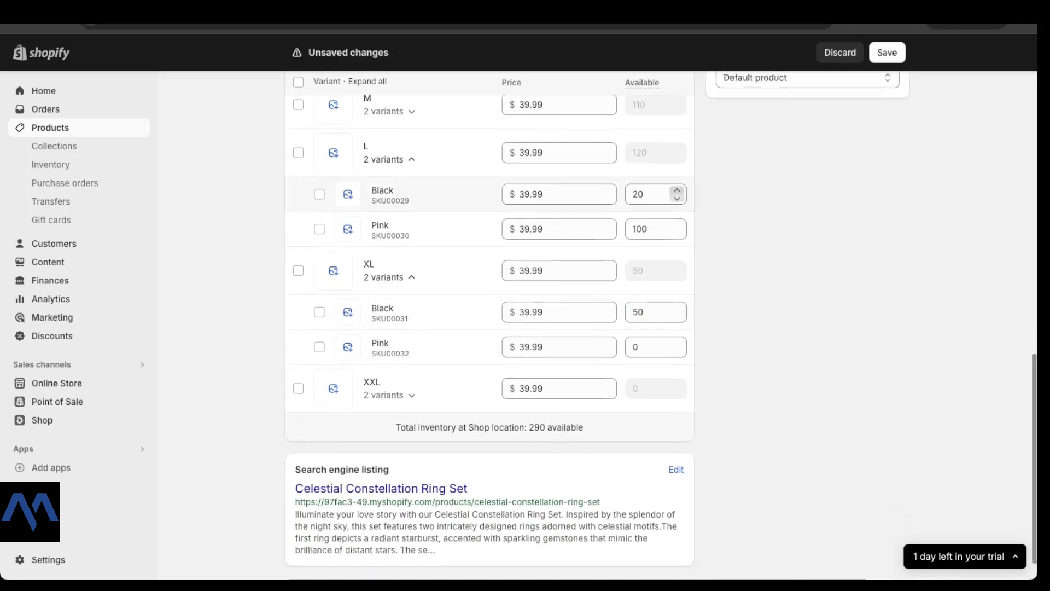
scroll(646, 219, "up", 6)
scroll(645, 273, "up", 3)
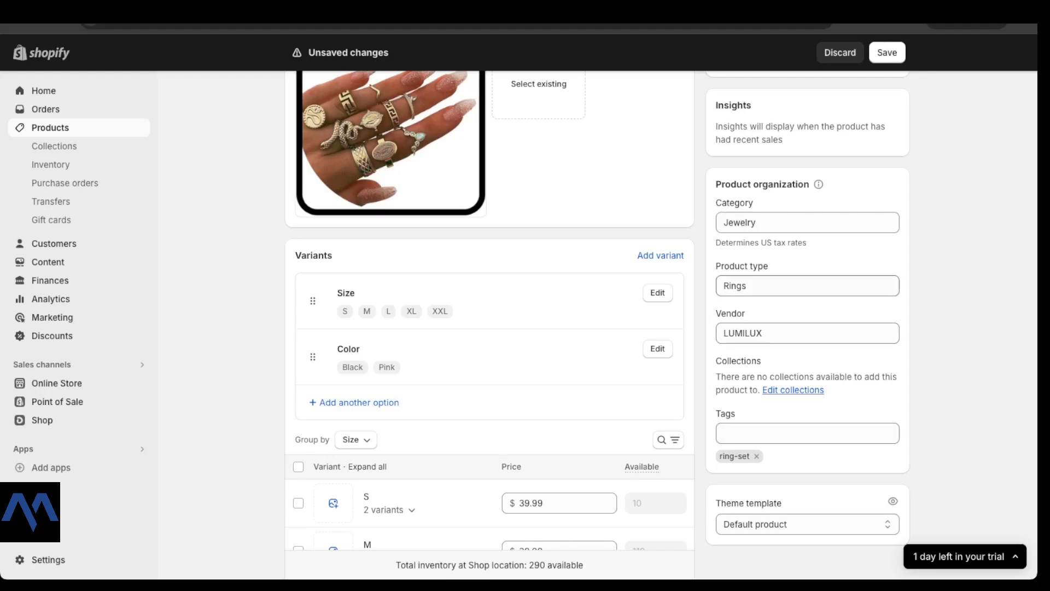
scroll(645, 273, "up", 4)
scroll(661, 324, "up", 4)
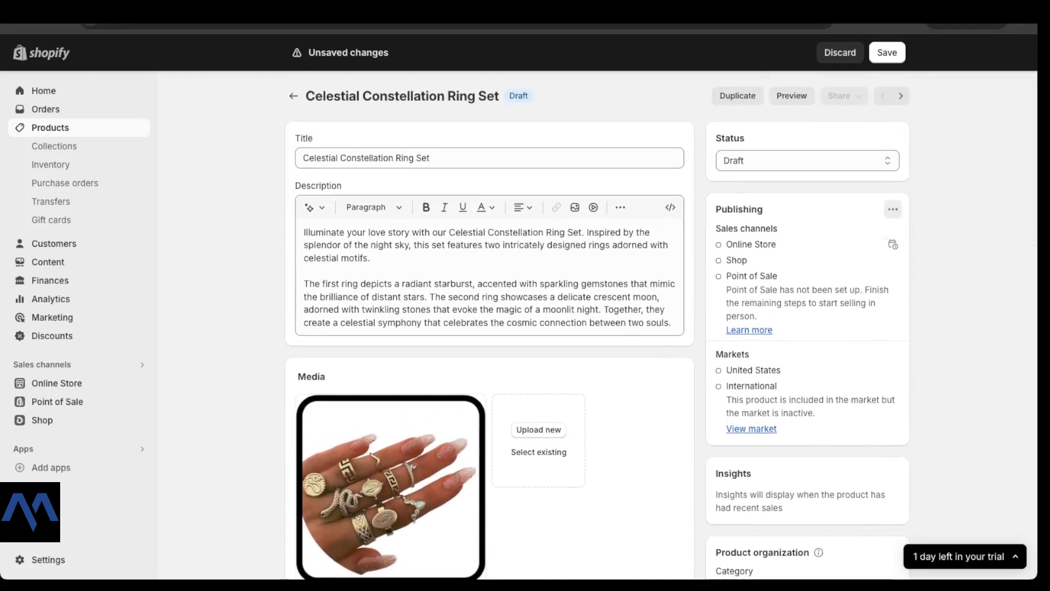
Step: Publish the ring set to the Online Store and Shop sales channels
left_click(893, 209)
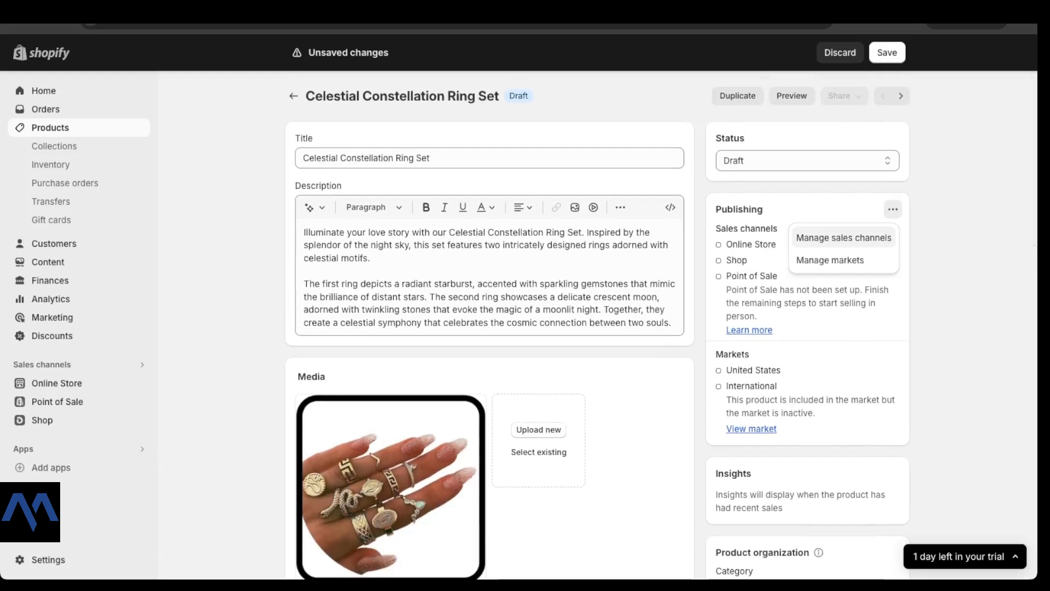
scroll(843, 249, "down", 1)
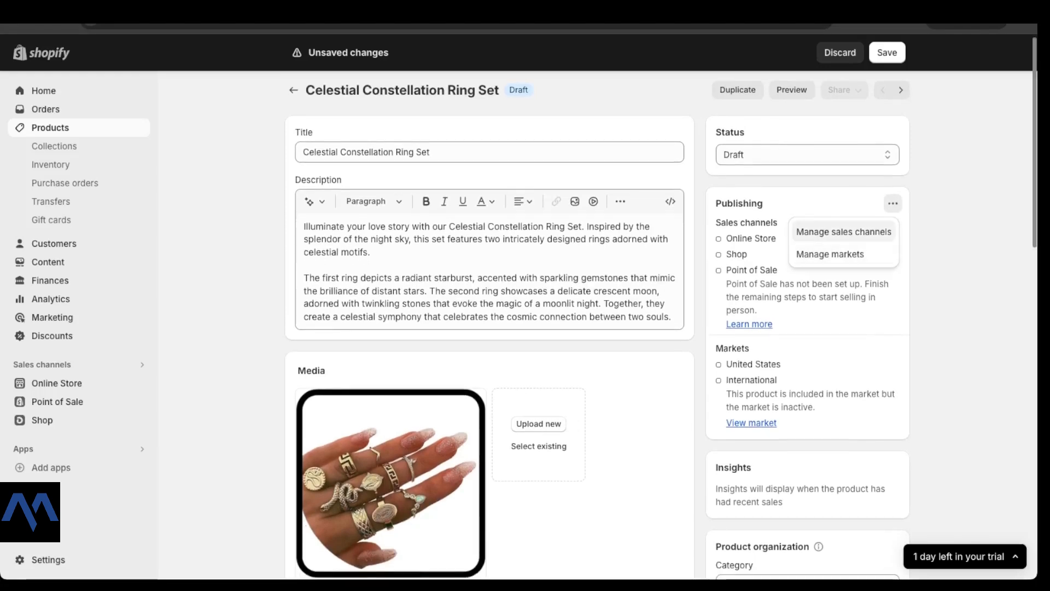
left_click(844, 231)
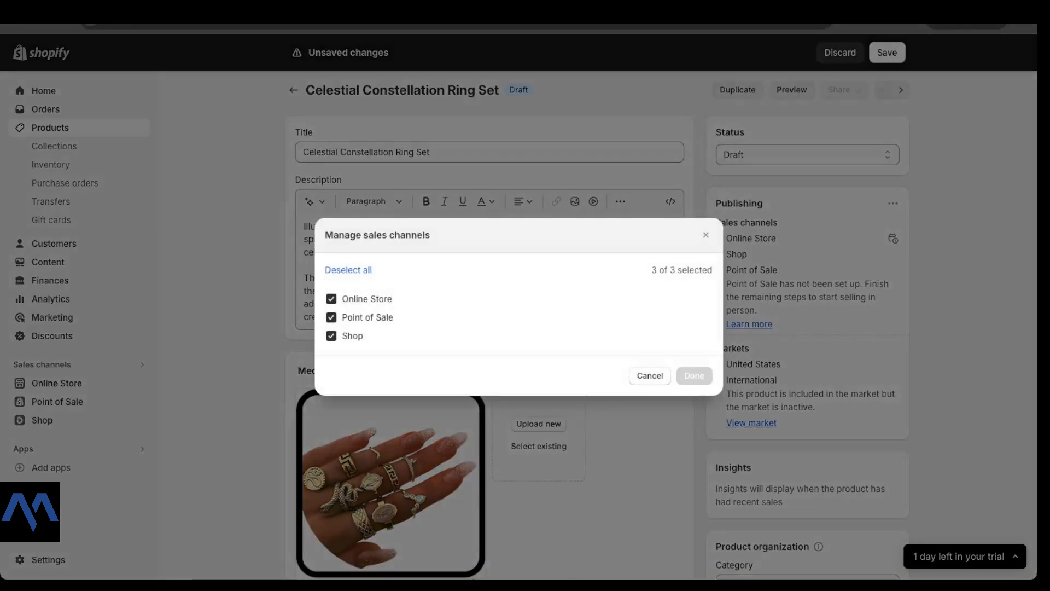
left_click(706, 235)
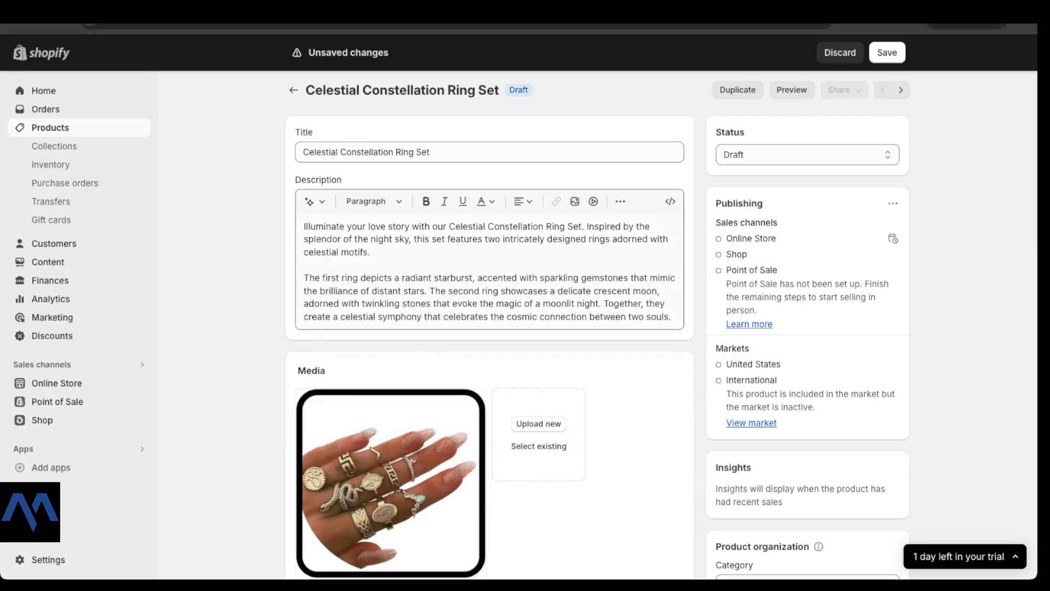
scroll(705, 235, "down", 3)
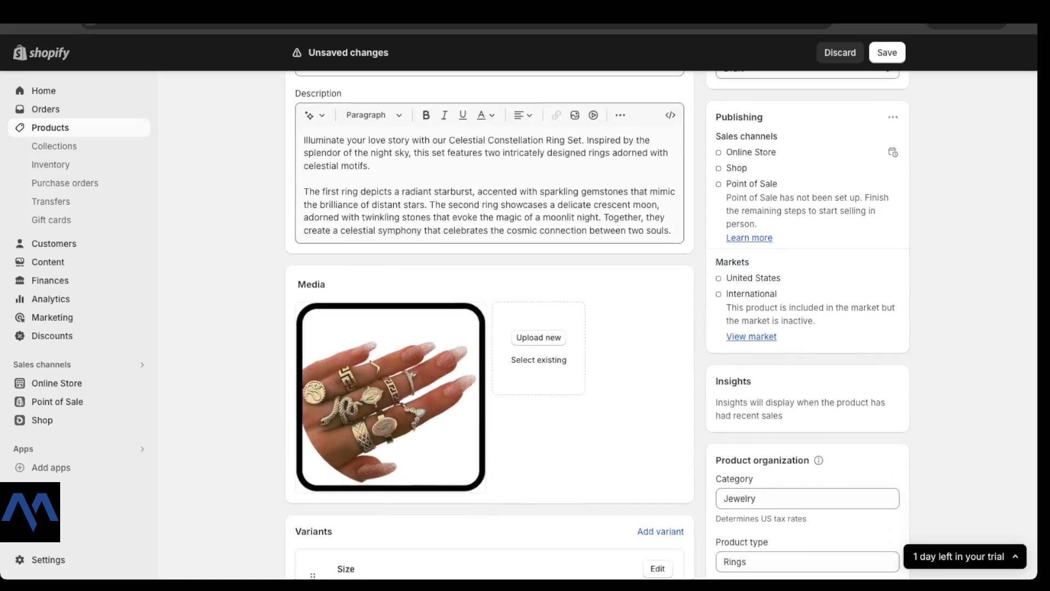
scroll(490, 328, "up", 3)
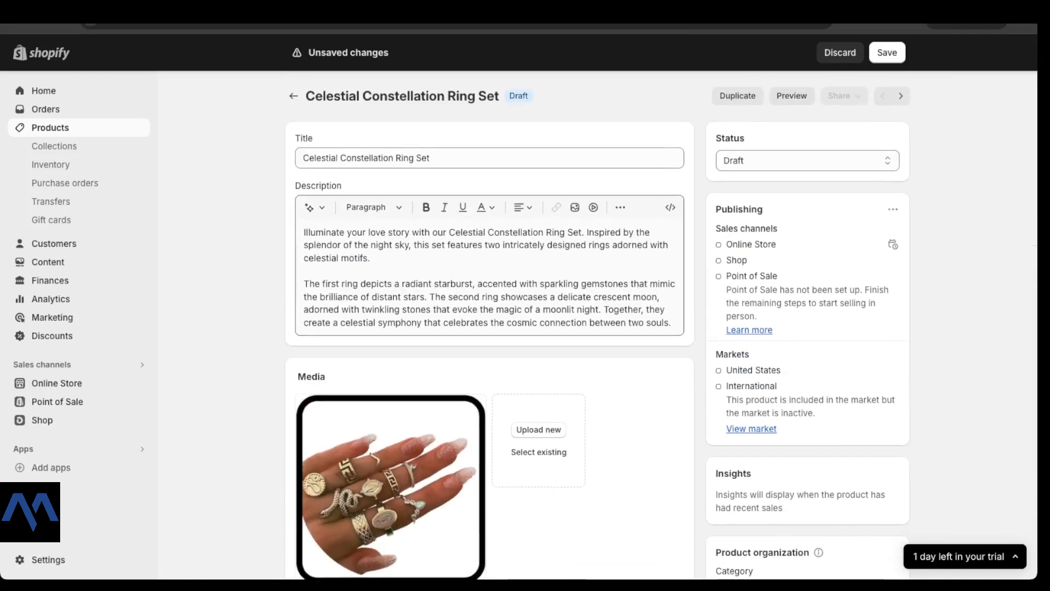
Step: Set the status to Active, save, and preview the ring set on the storefront
left_click(807, 160)
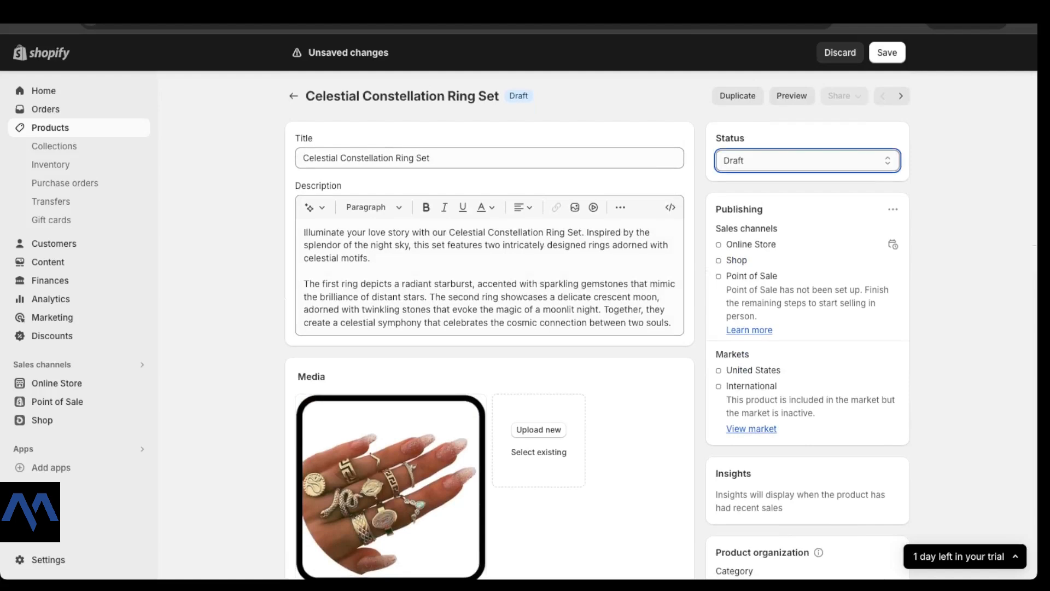
left_click(766, 151)
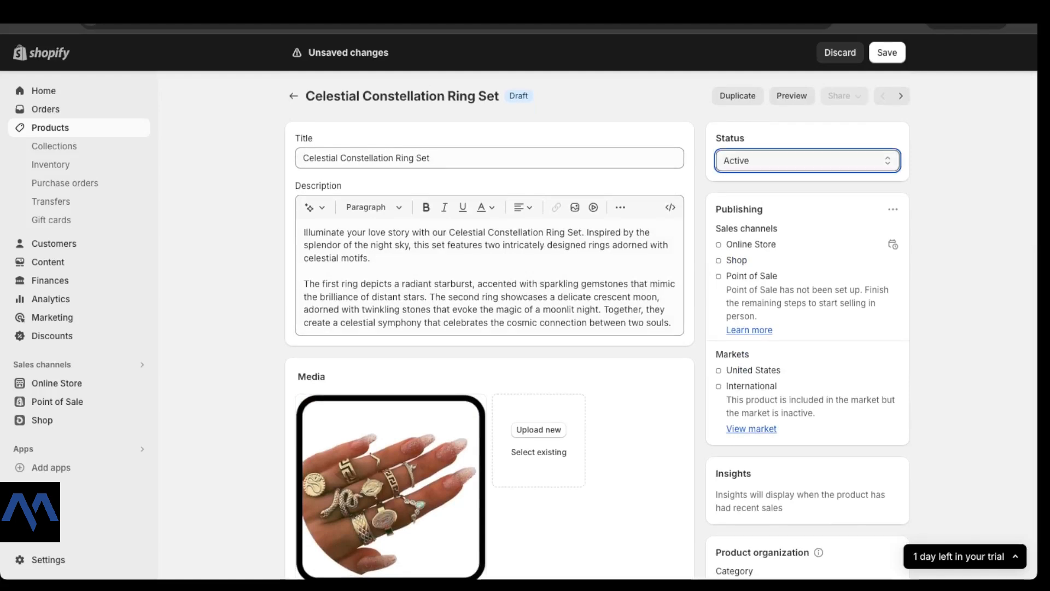
left_click(887, 52)
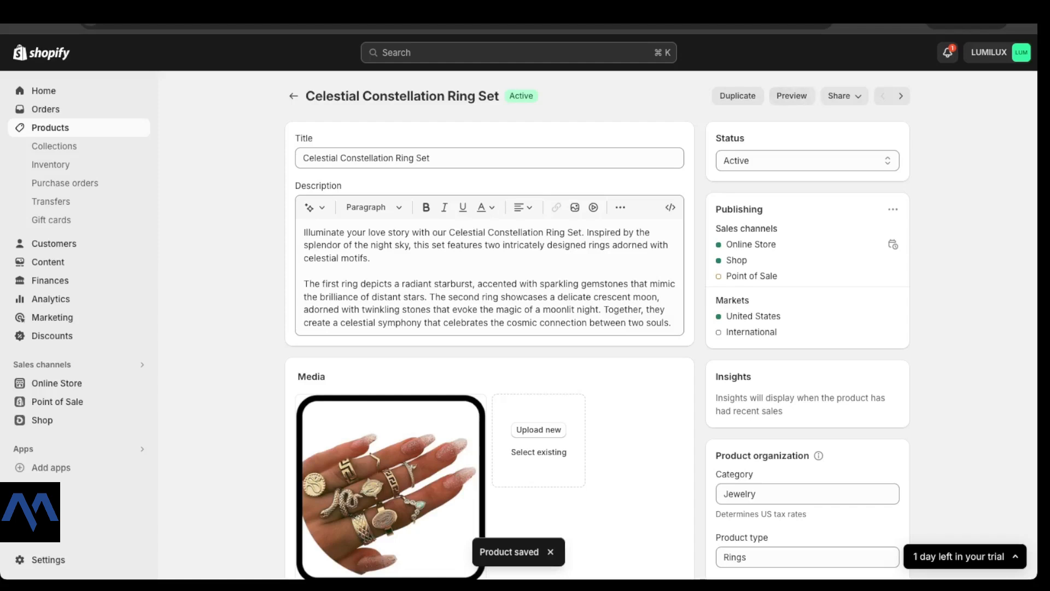
left_click(792, 96)
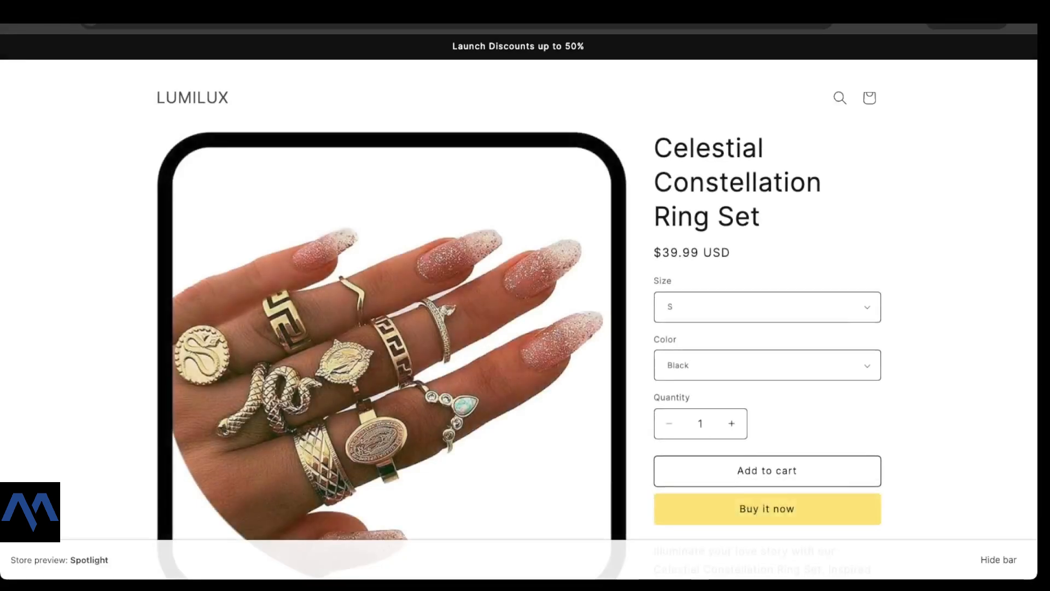
Step: Review the ring set's LUMILUX storefront page at $39.99 and highlight 'Celestial Constellation' in the title
scroll(518, 307, "down", 5)
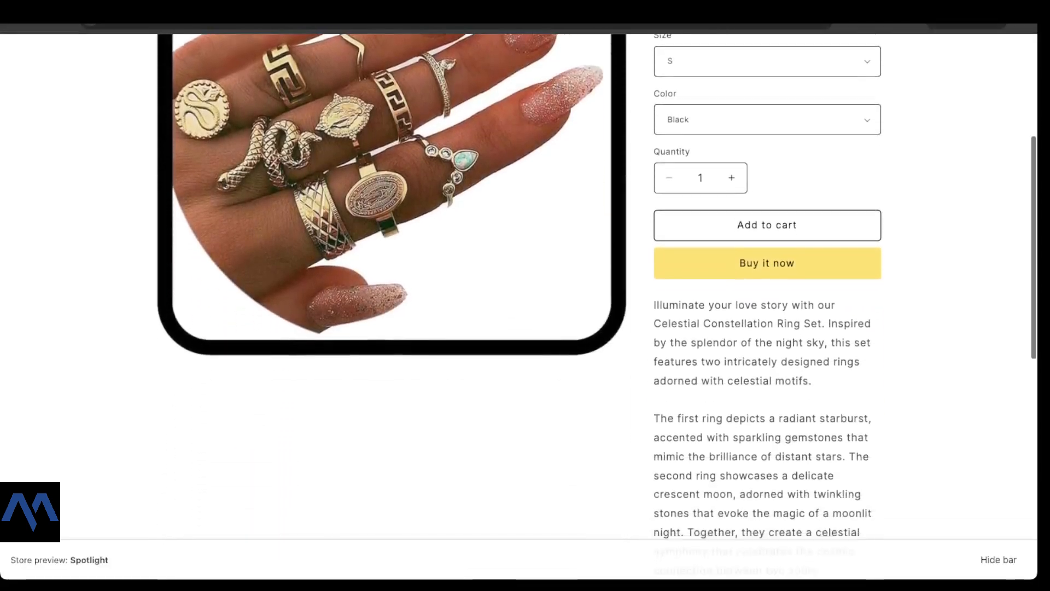
scroll(519, 306, "down", 6)
scroll(518, 306, "up", 12)
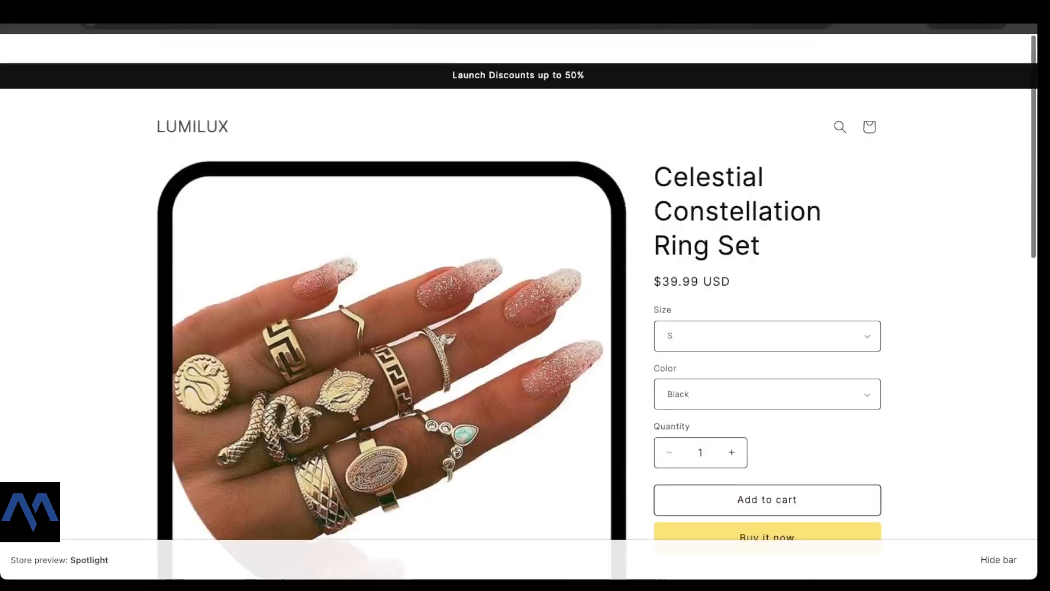
left_click_drag(655, 147, 821, 184)
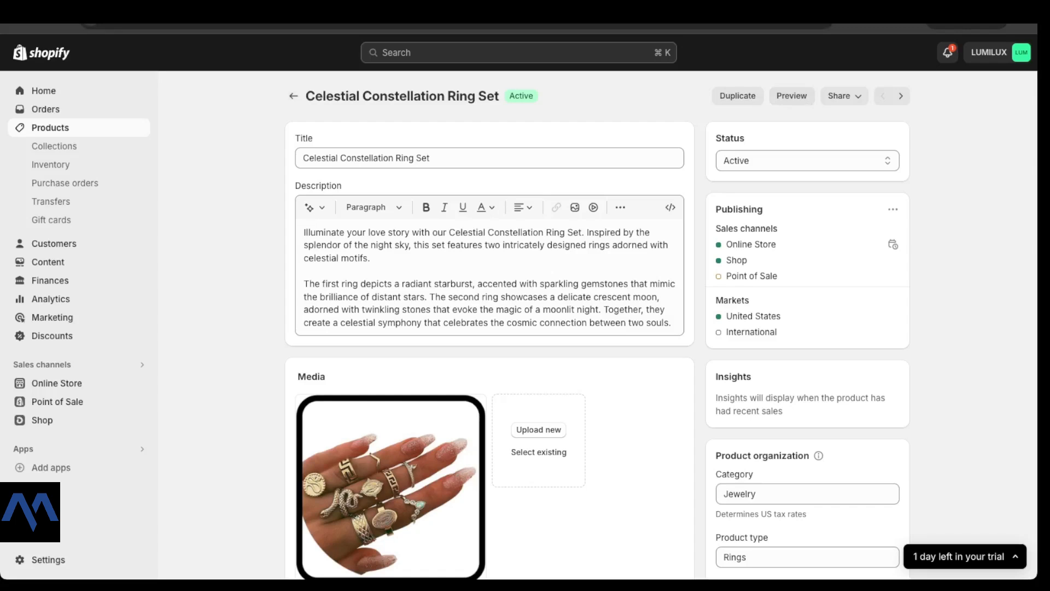
Step: Leave the Celestial Constellation Ring Set editor and return to the Products list
left_click(50, 127)
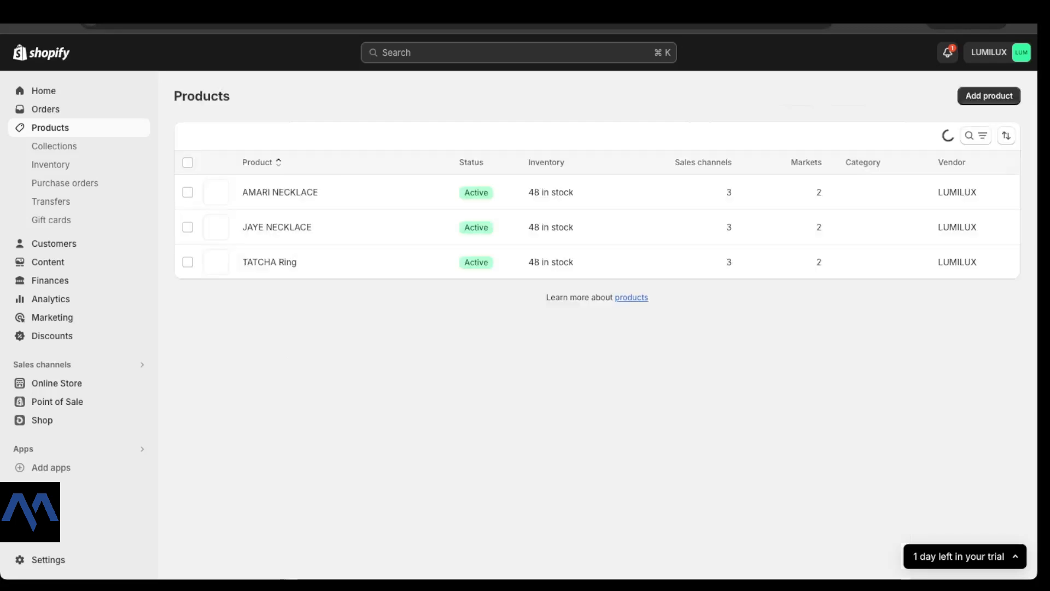